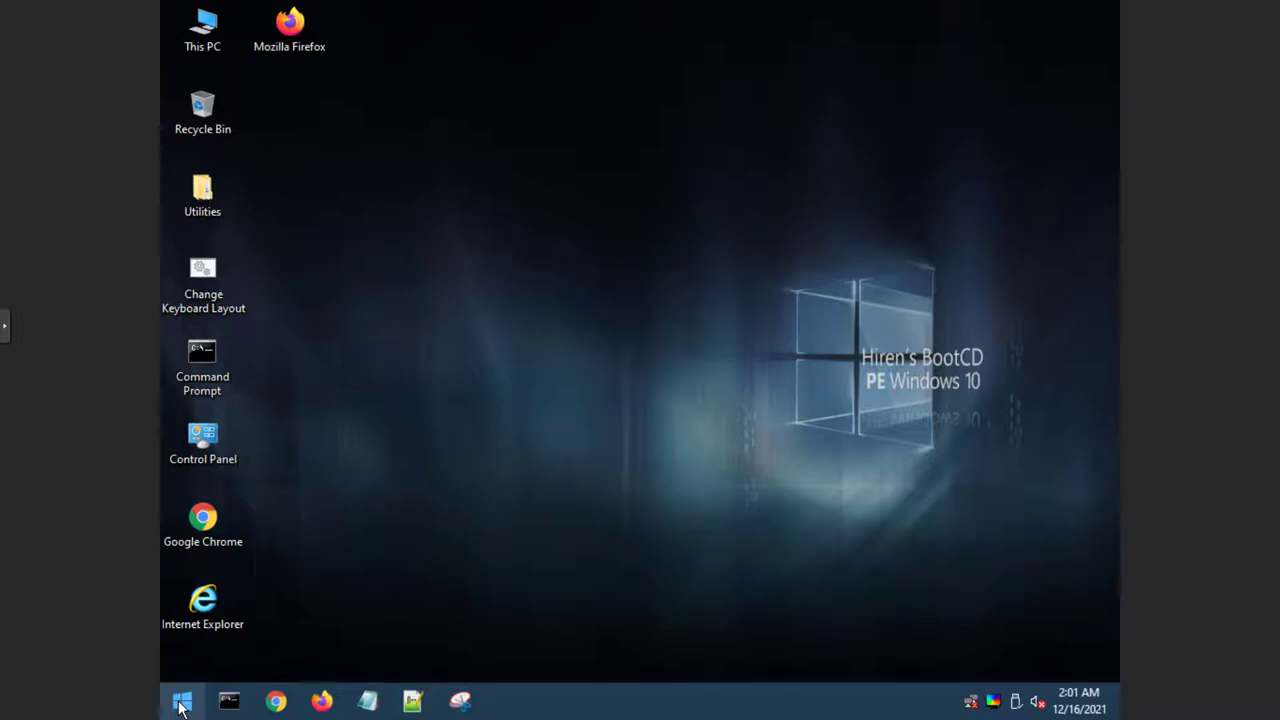
Launch AOMEI Partition Assistant from the Partition Tools group of the Hard Disk Tools.
left_click(182, 703)
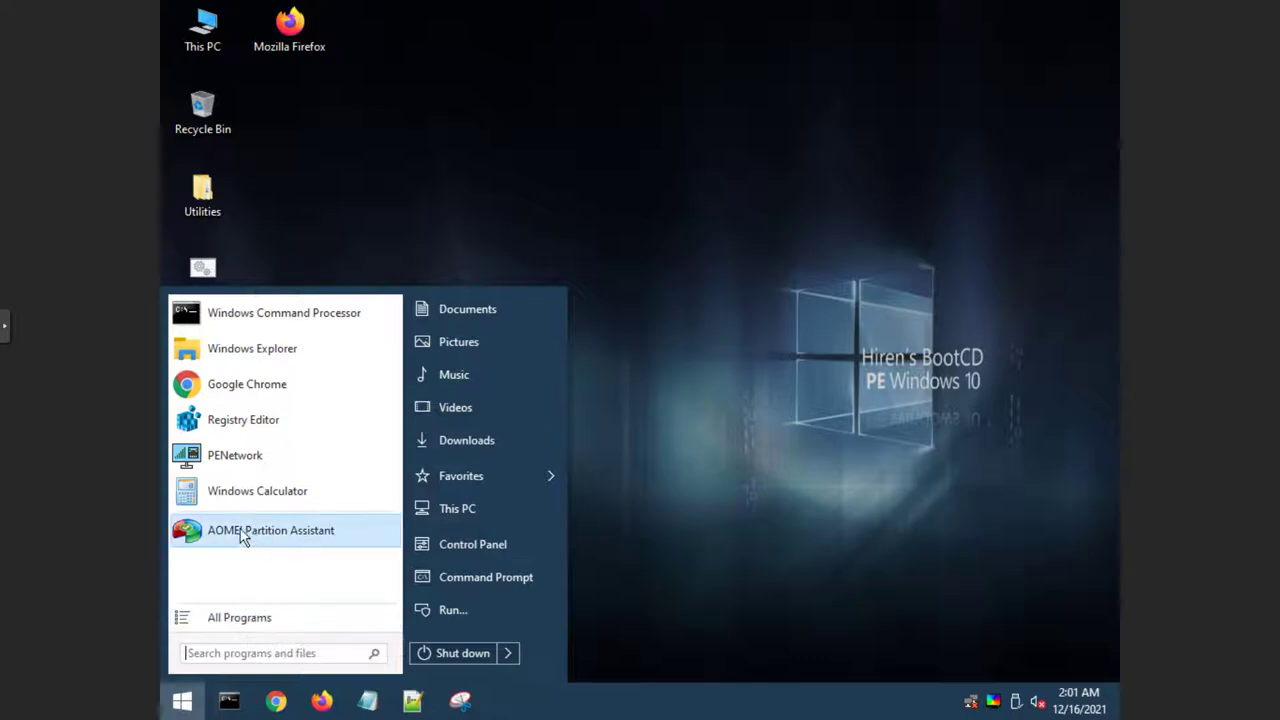
left_click(255, 620)
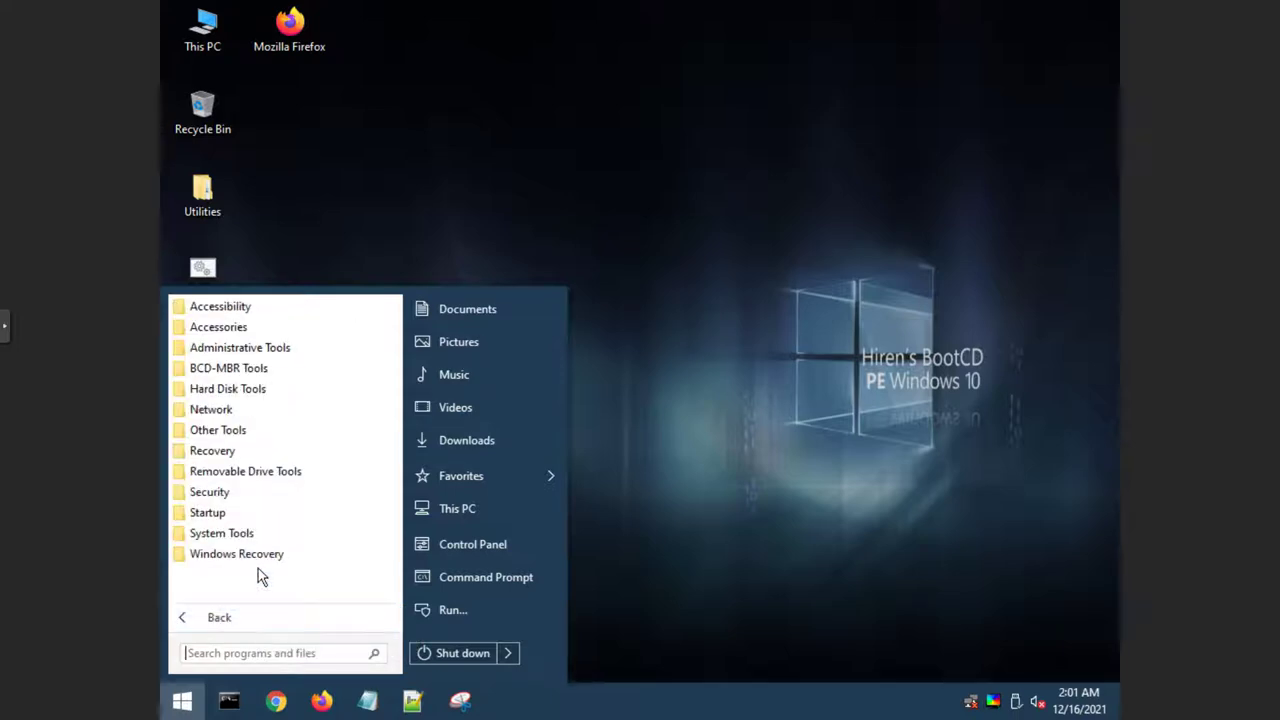
left_click(284, 397)
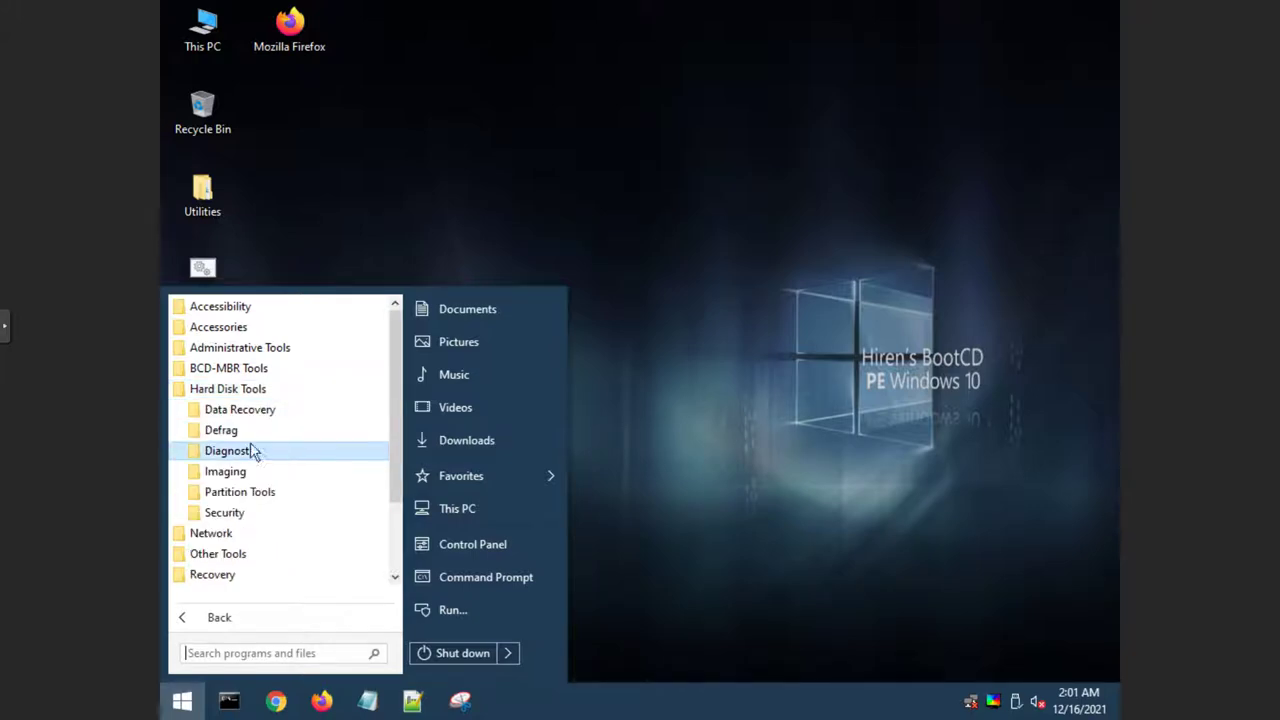
left_click(286, 493)
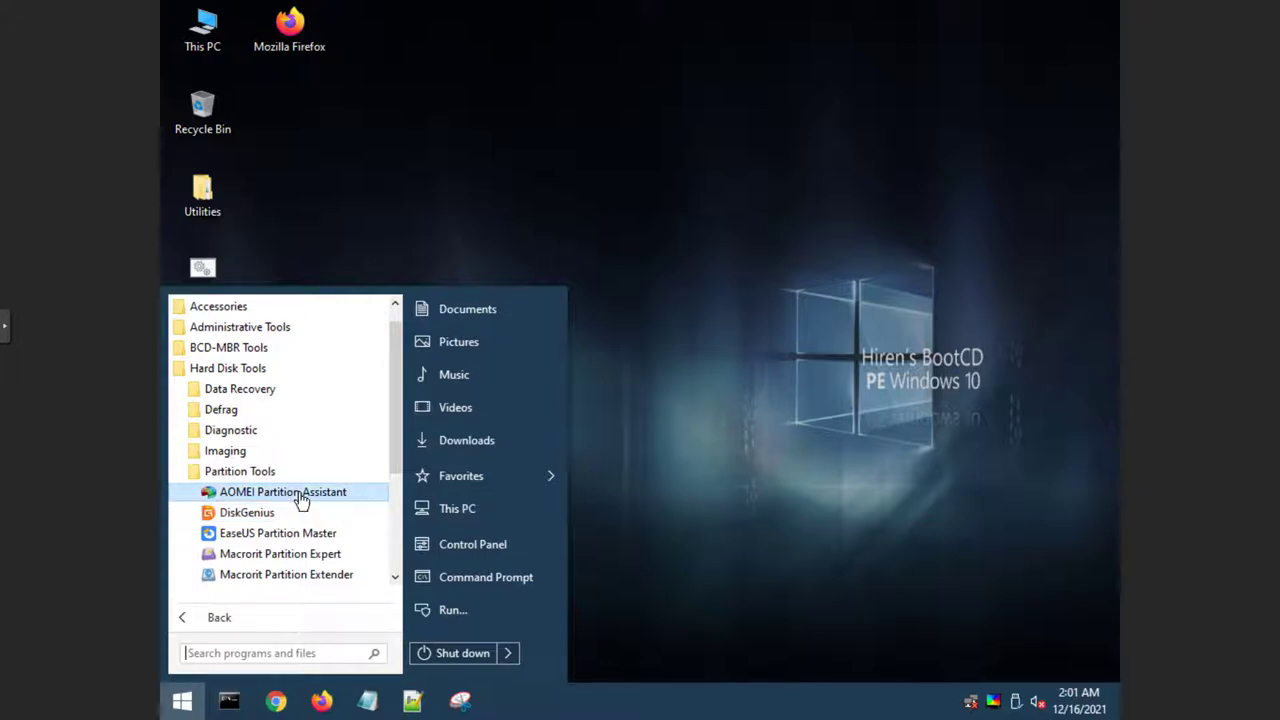
left_click(301, 495)
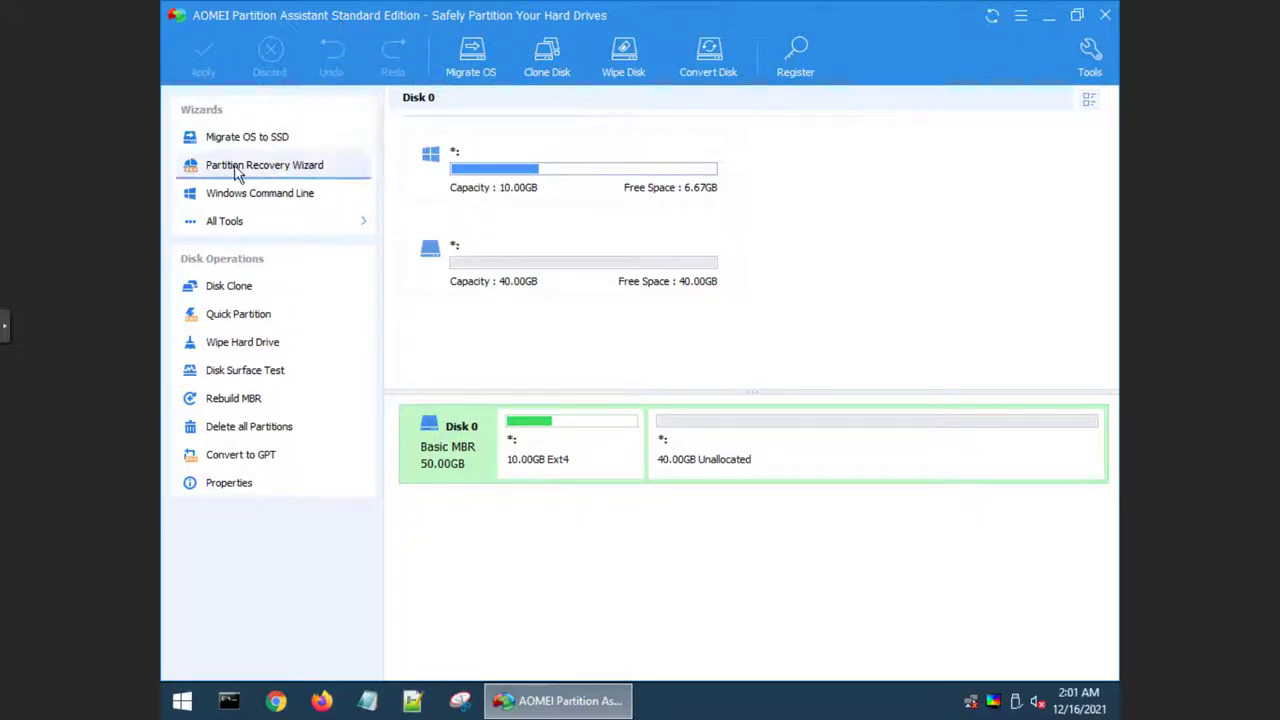
Search Disk 0 for lost partitions using the Partition Recovery Wizard's Fast Search method, and close the wizard.
left_click(309, 162)
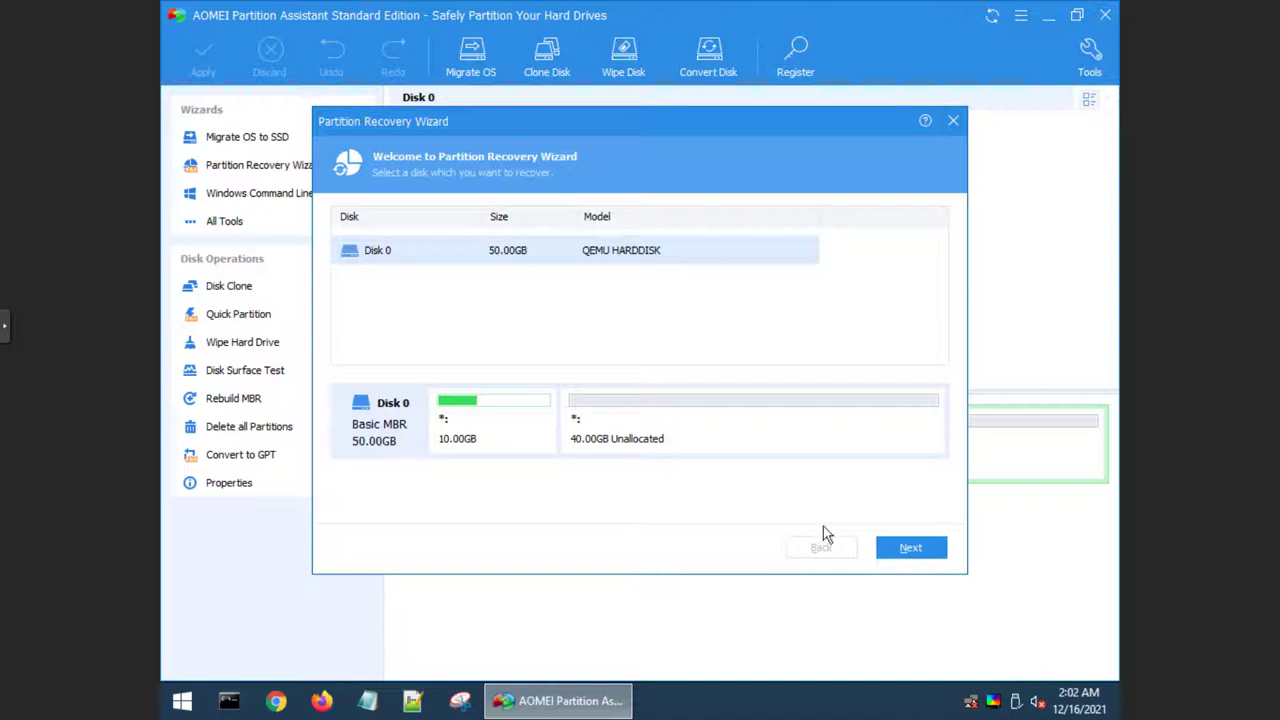
left_click(903, 547)
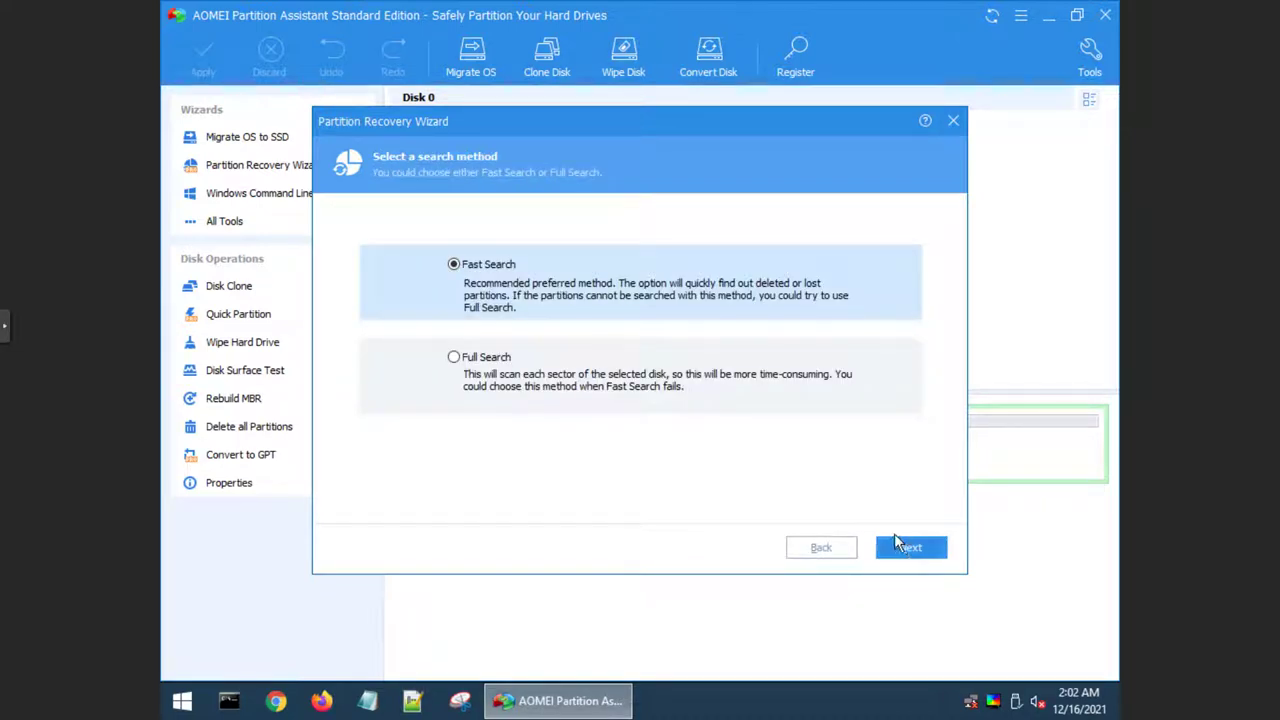
left_click(909, 548)
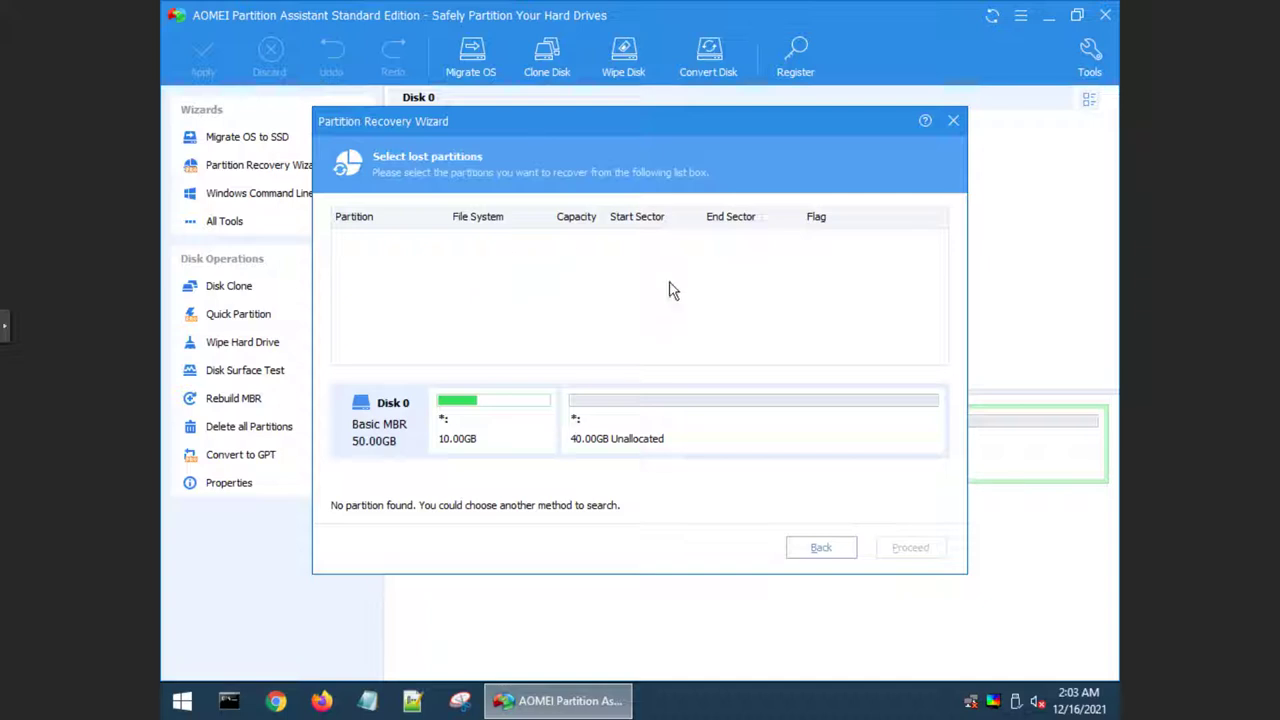
left_click(820, 547)
left_click(822, 549)
left_click(954, 120)
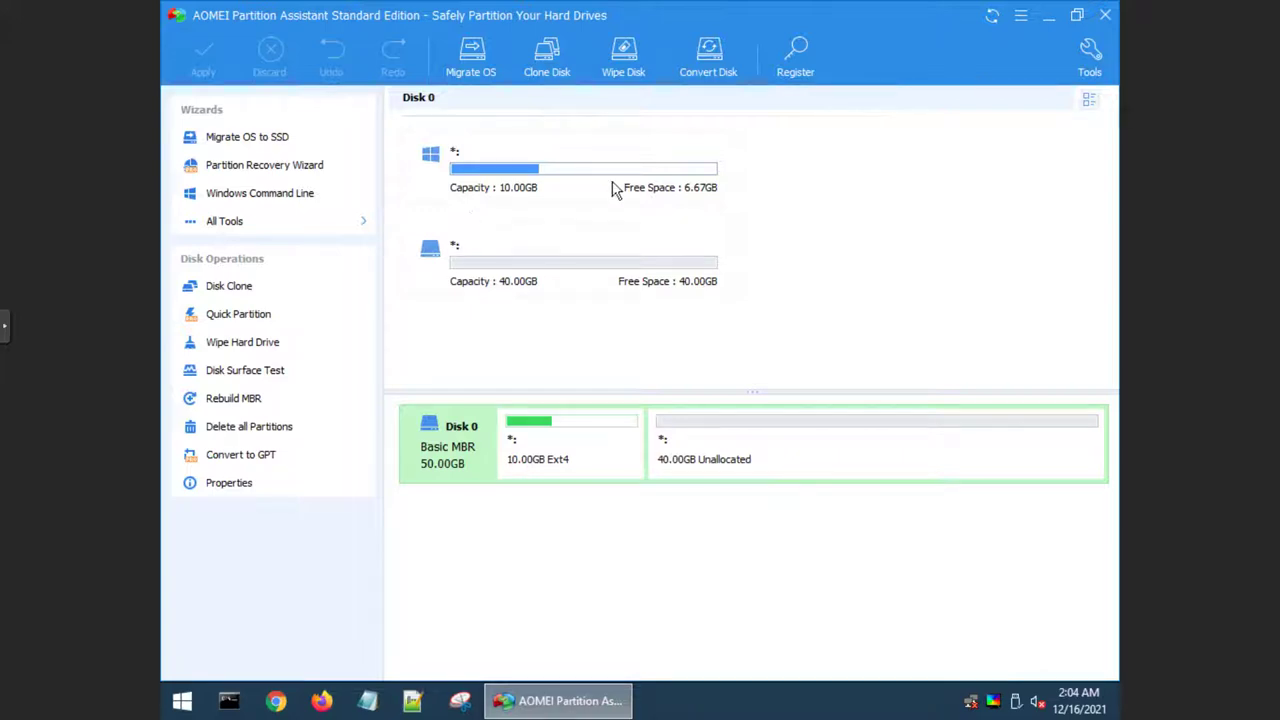
Close AOMEI Partition Assistant and launch DiskGenius from the Partition Tools group of the Hard Disk Tools.
left_click(1106, 16)
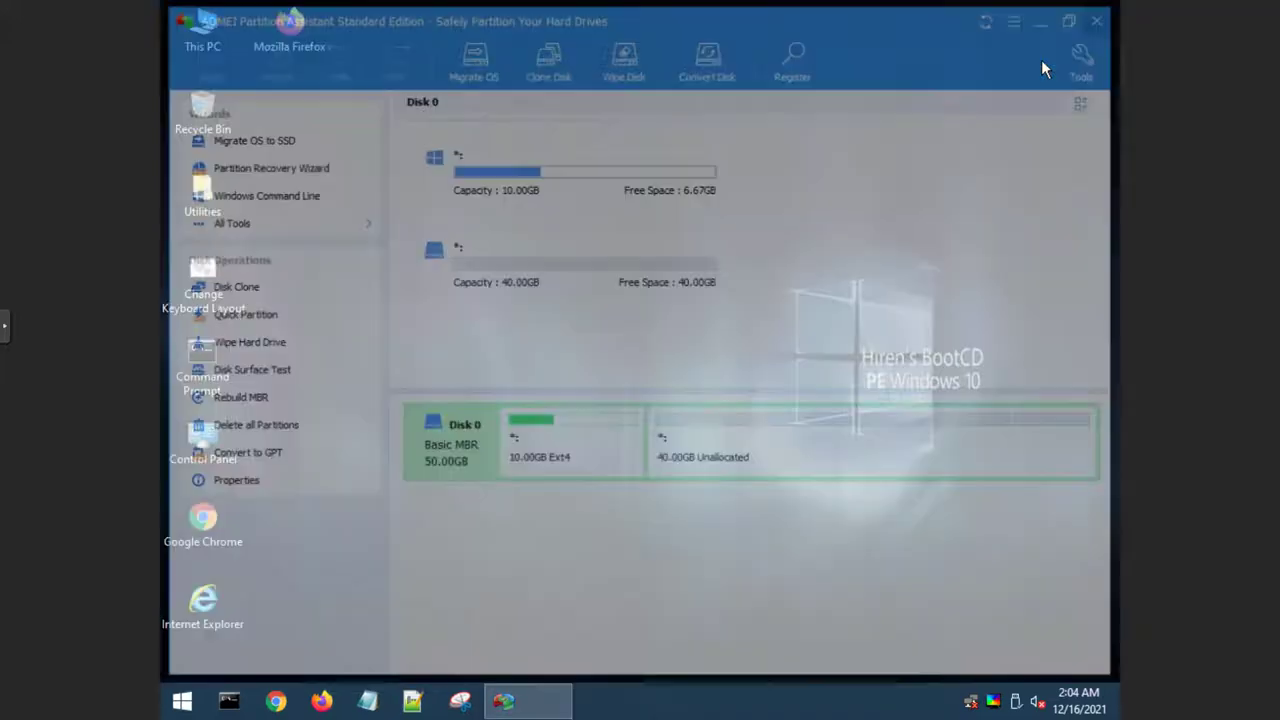
left_click(182, 700)
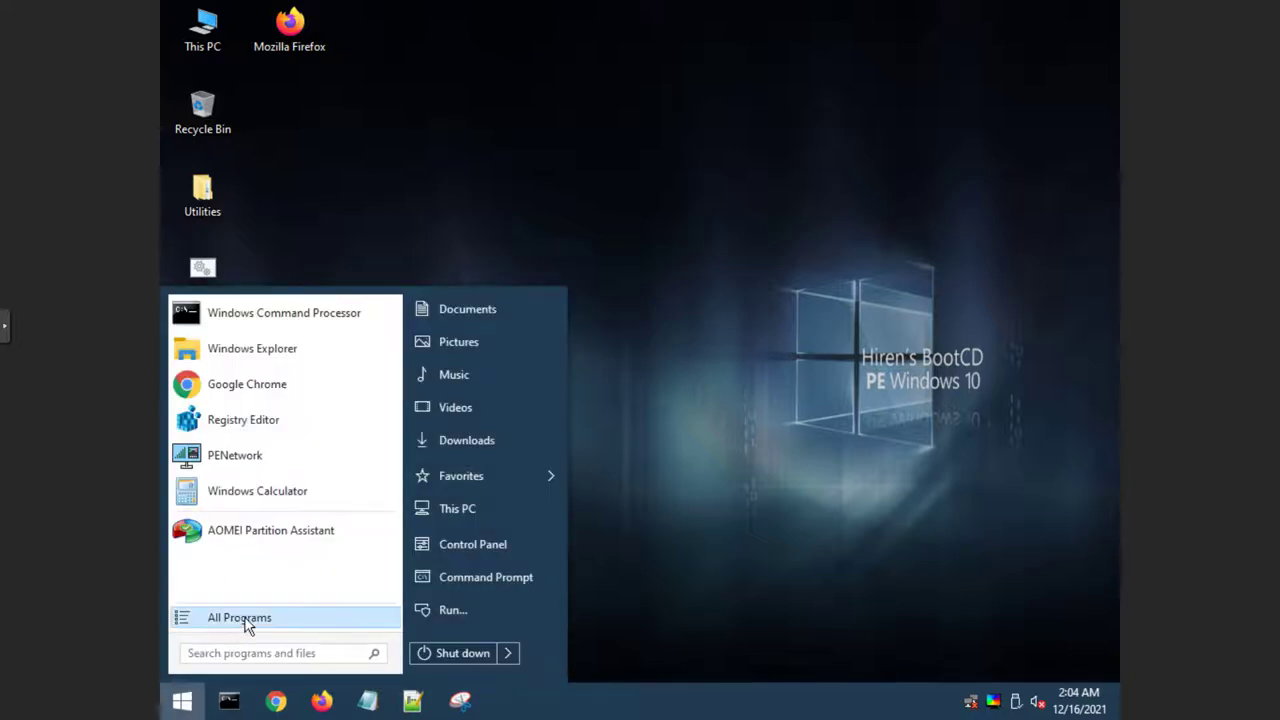
left_click(246, 624)
left_click(233, 393)
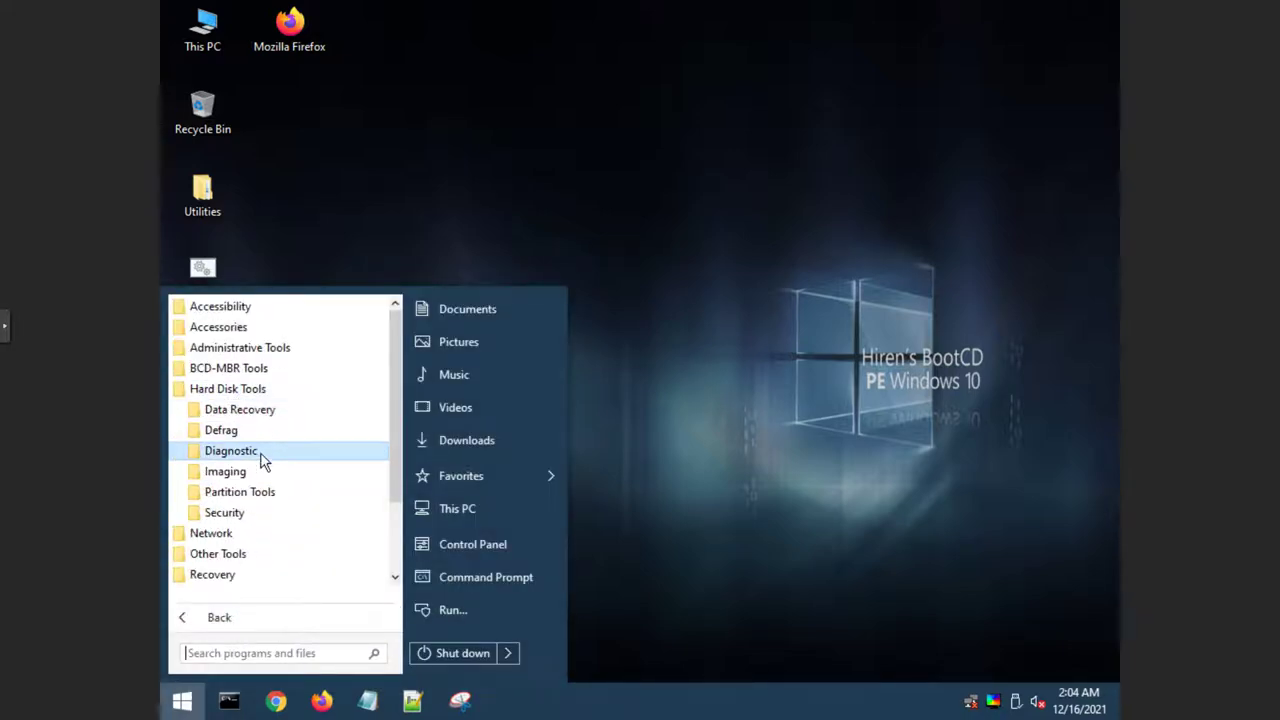
left_click(260, 492)
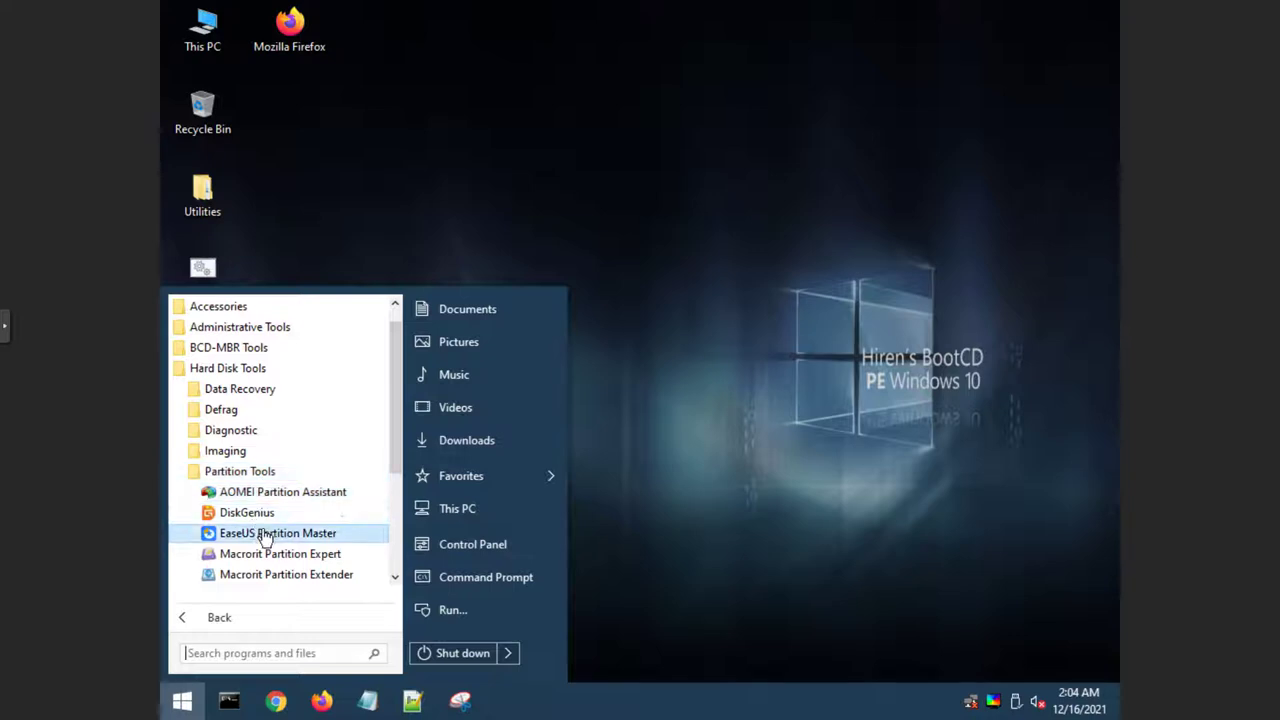
left_click(247, 513)
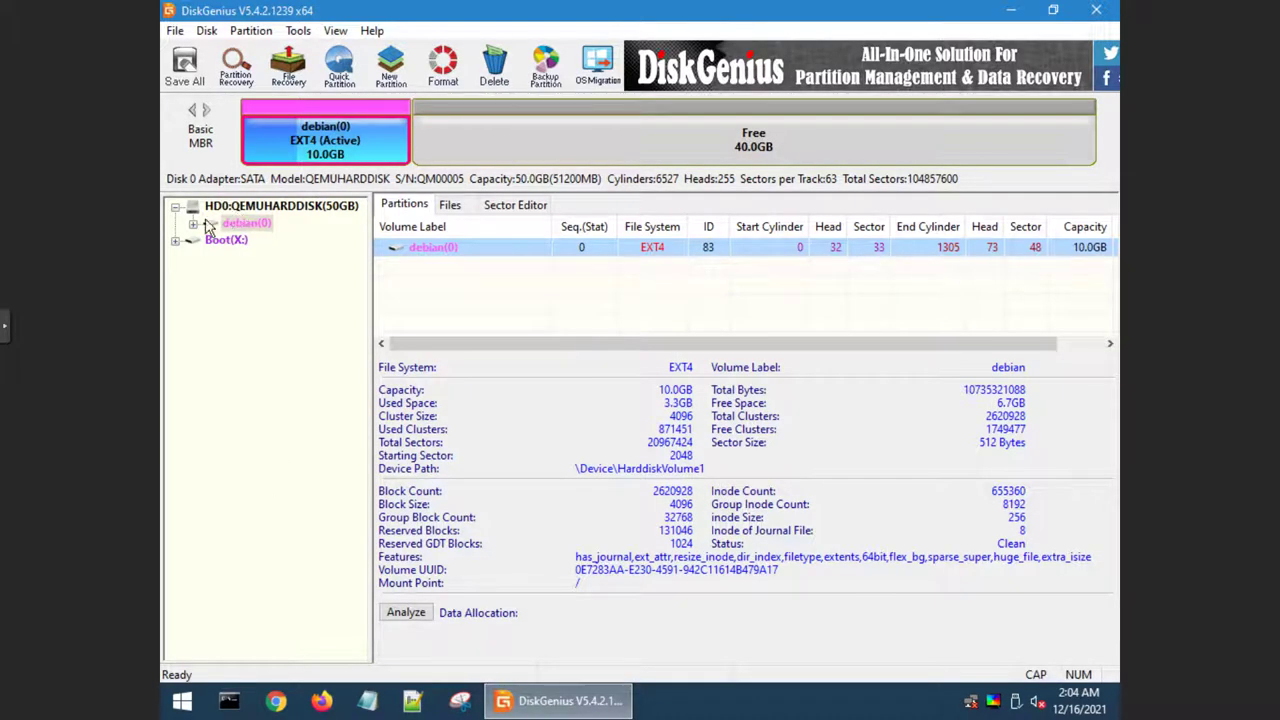
Search the whole 50 GB QEMU hard disk for lost partitions and reserve the 10 GB EXT4 debian partition.
left_click(175, 208)
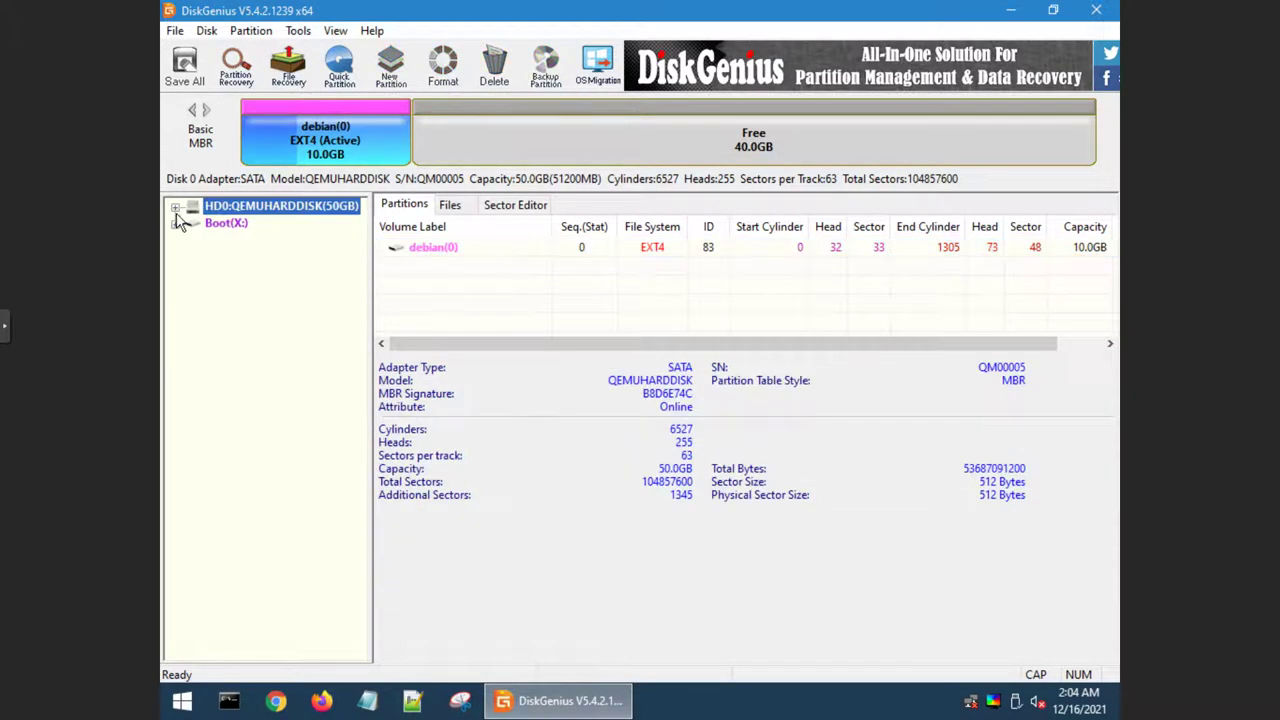
right_click(264, 213)
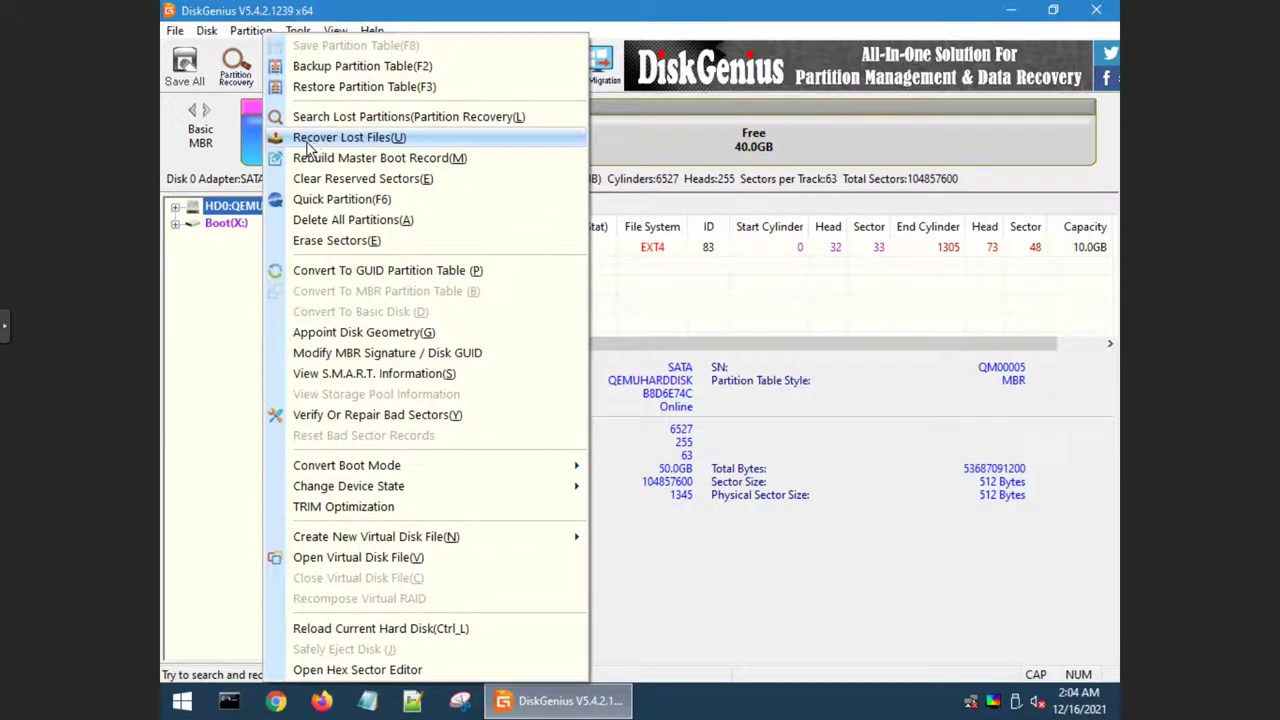
left_click(226, 206)
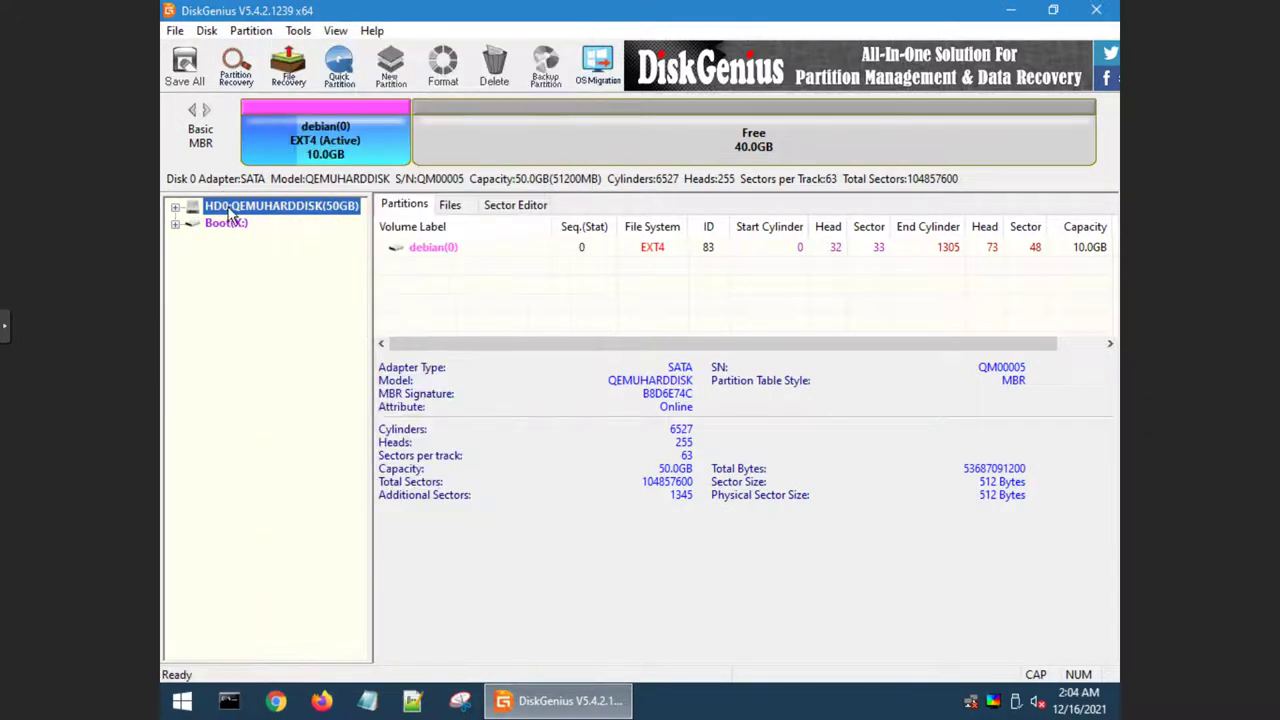
left_click(245, 86)
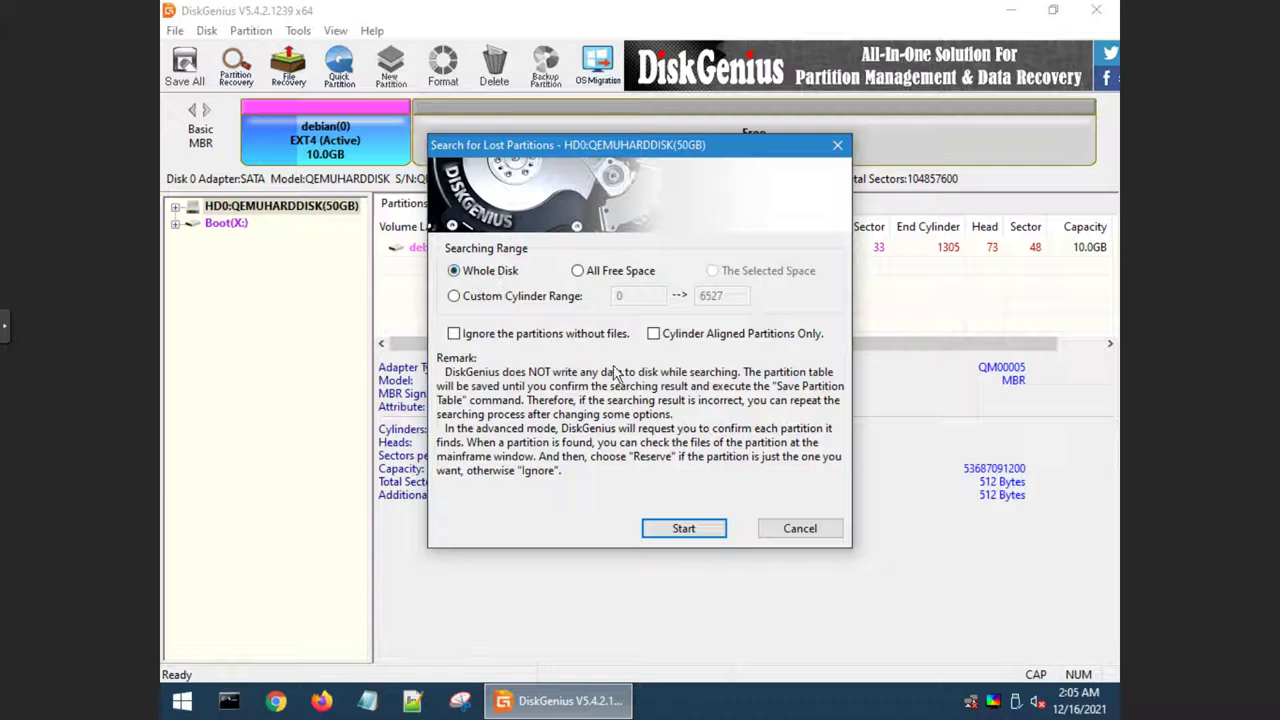
left_click(684, 529)
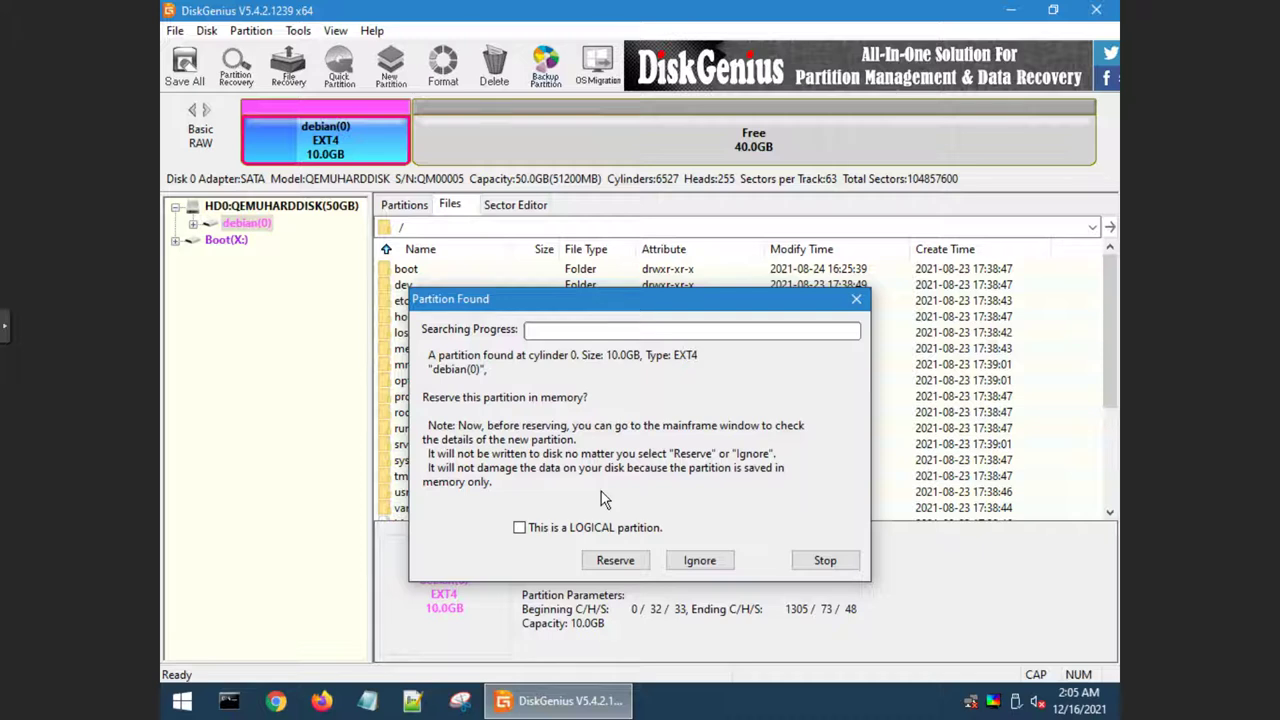
left_click(616, 562)
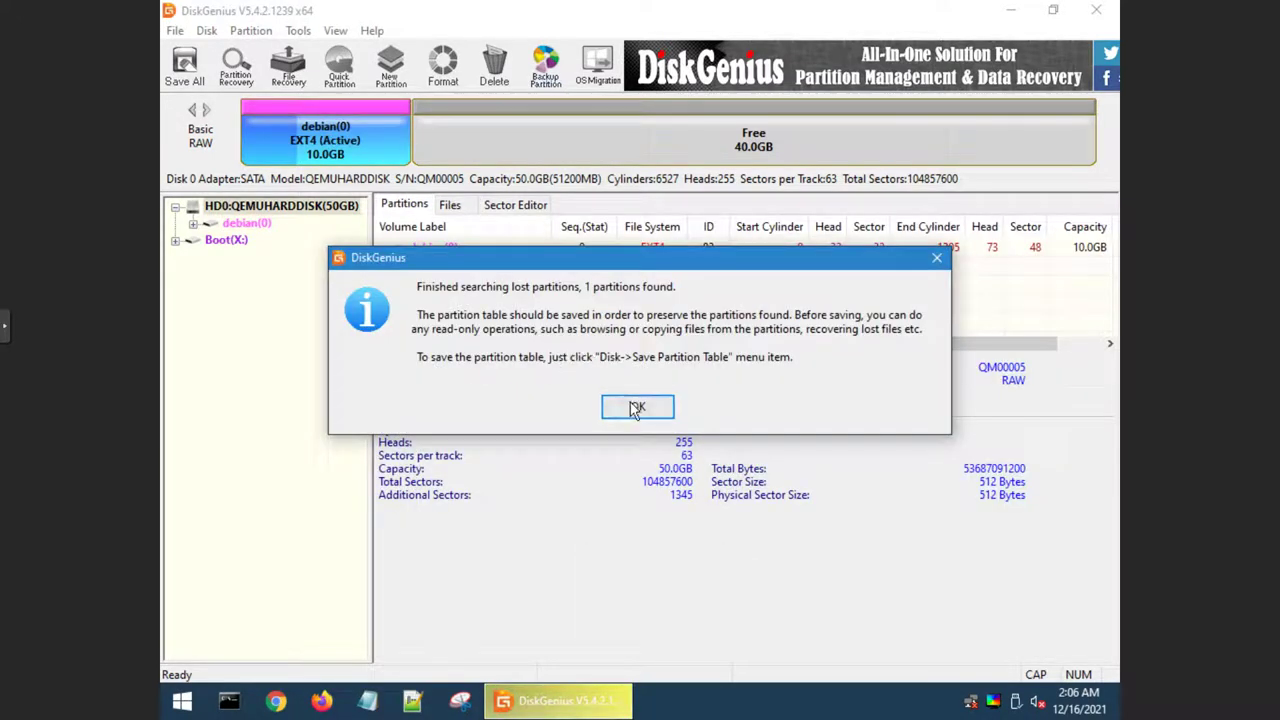
left_click(634, 404)
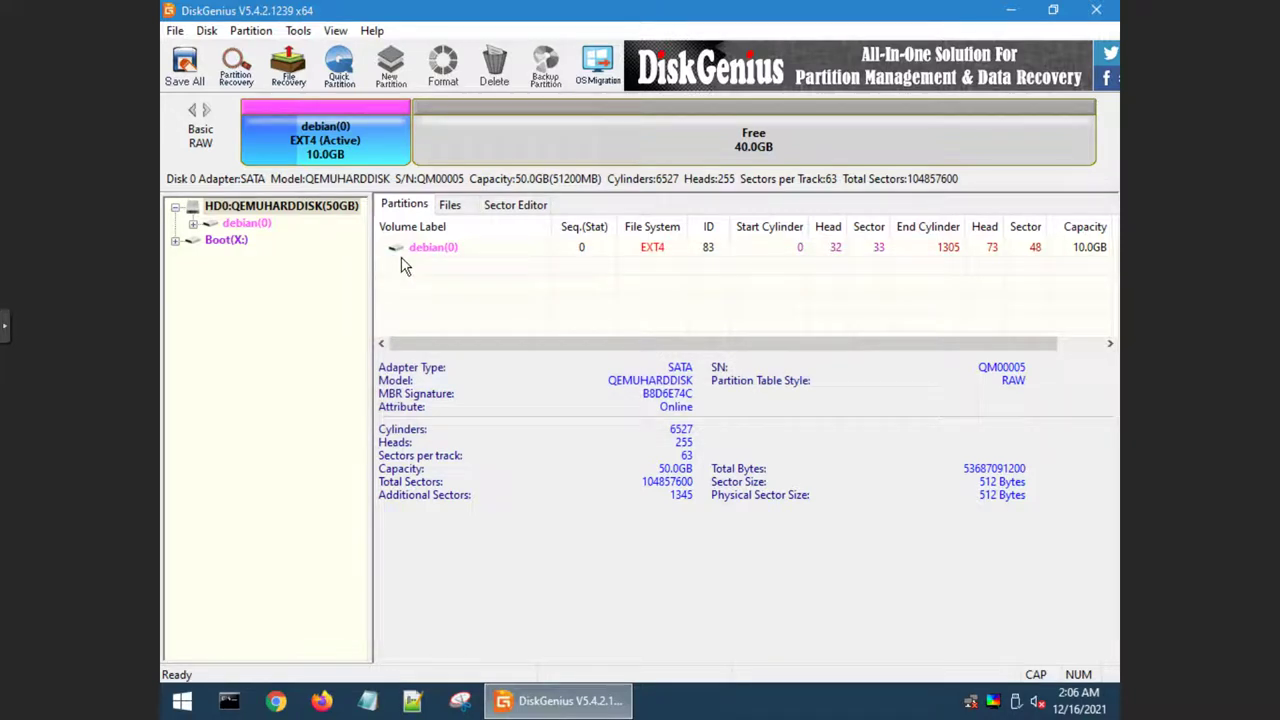
Browse the recovered debian partition's folder tree to the user's folder under home and look through its files.
double_click(237, 228)
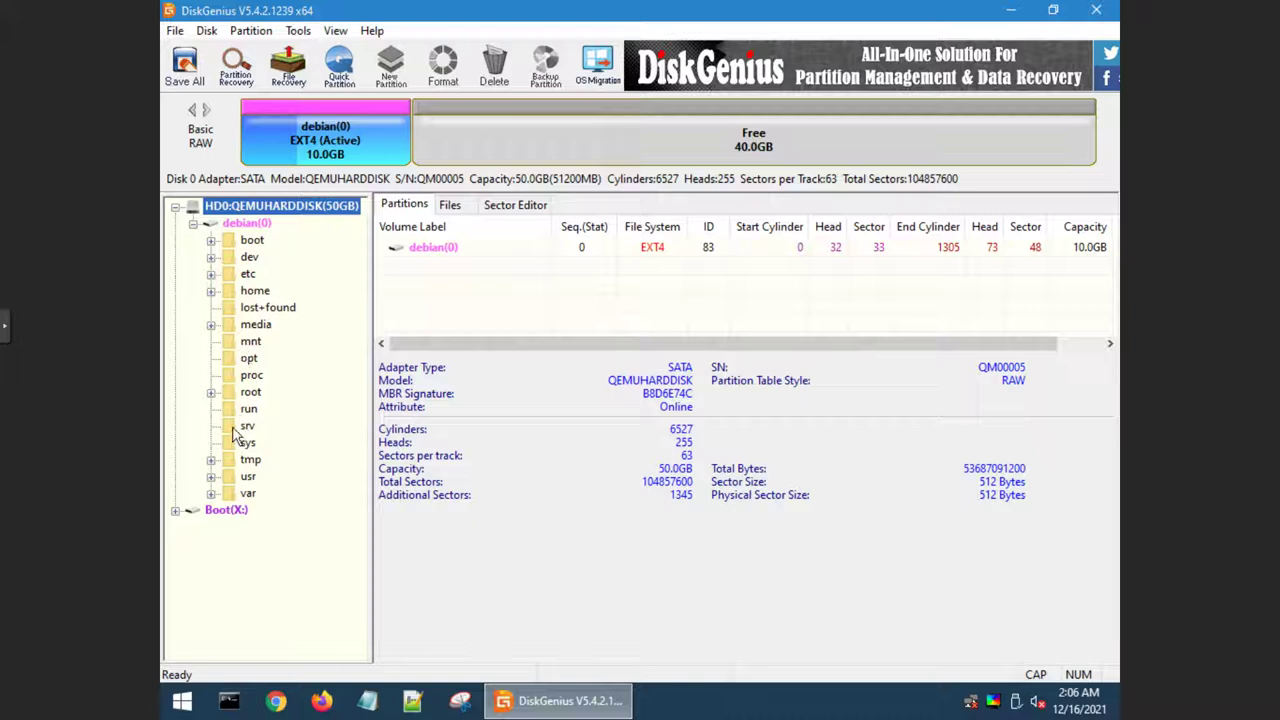
left_click(211, 291)
left_click(229, 308)
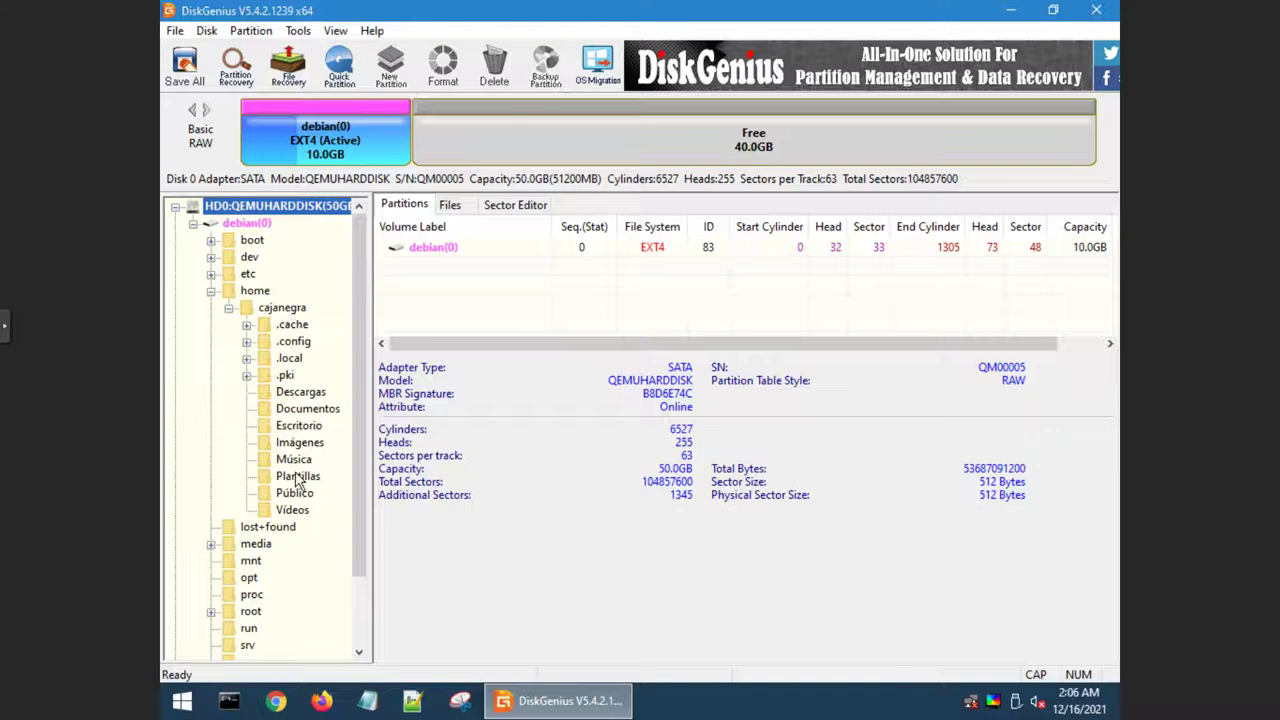
left_click(285, 309)
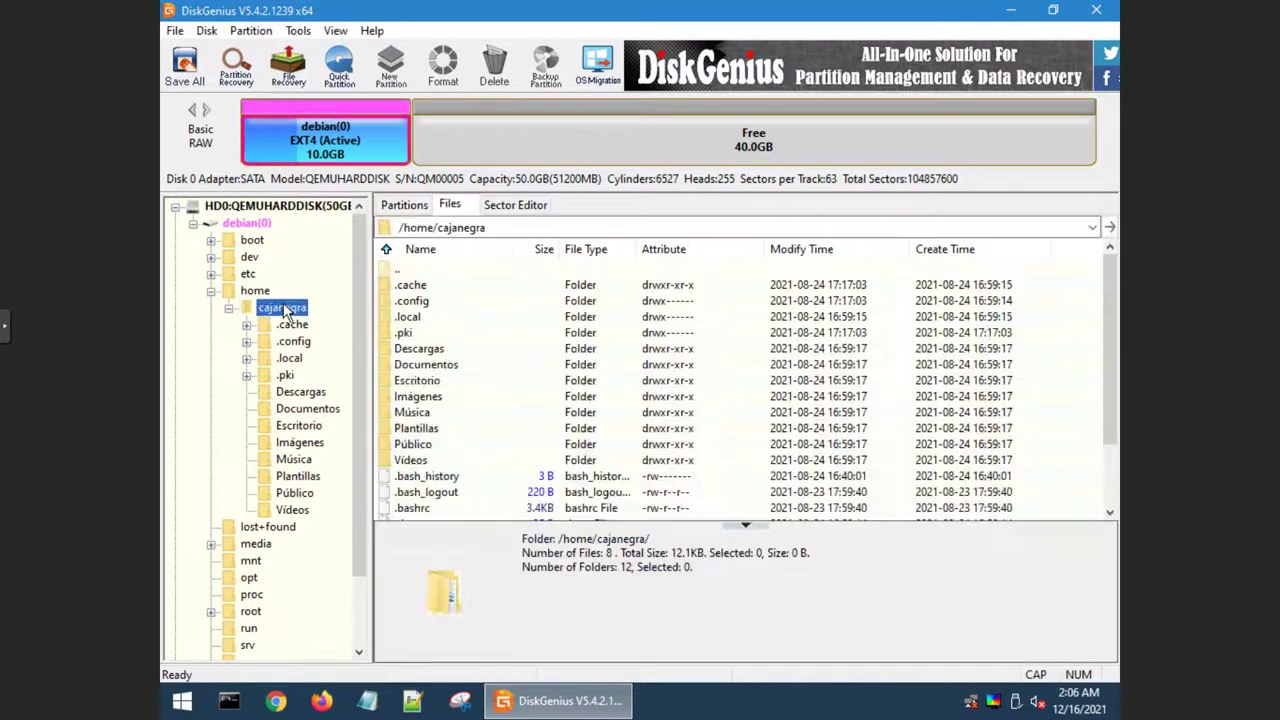
scroll(453, 460, "down", 2)
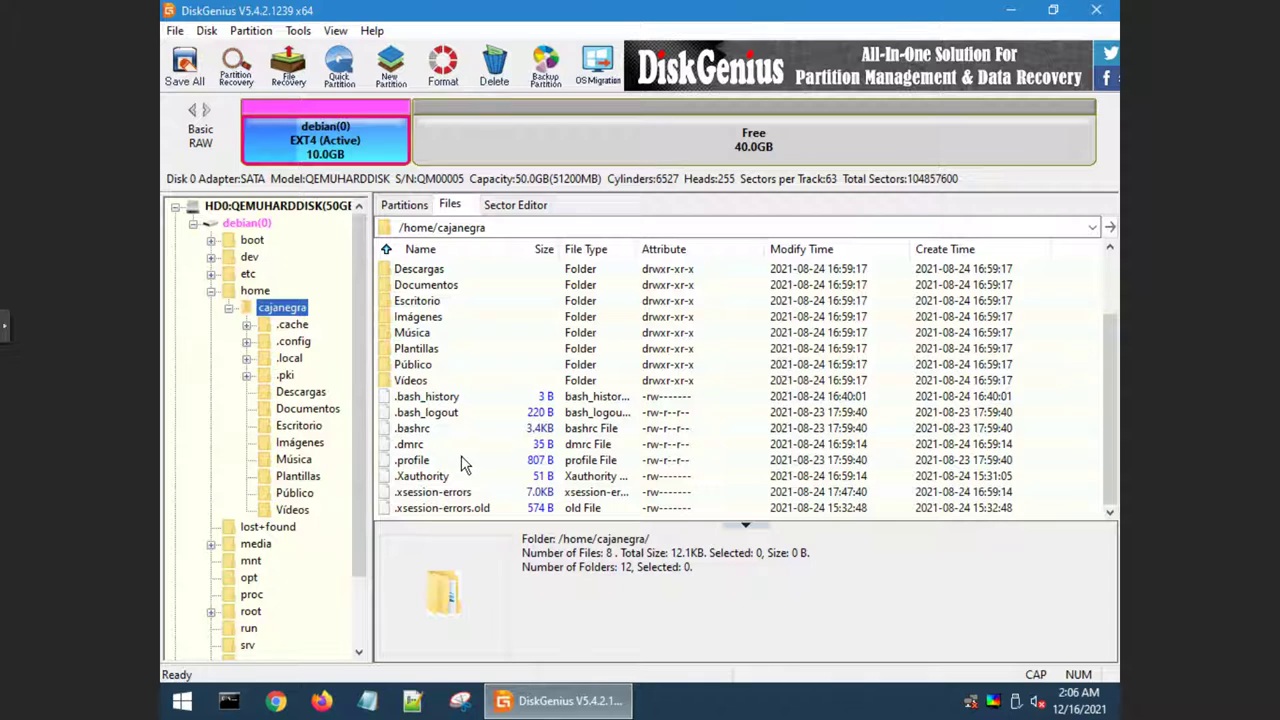
scroll(462, 463, "up", 2)
scroll(462, 465, "down", 2)
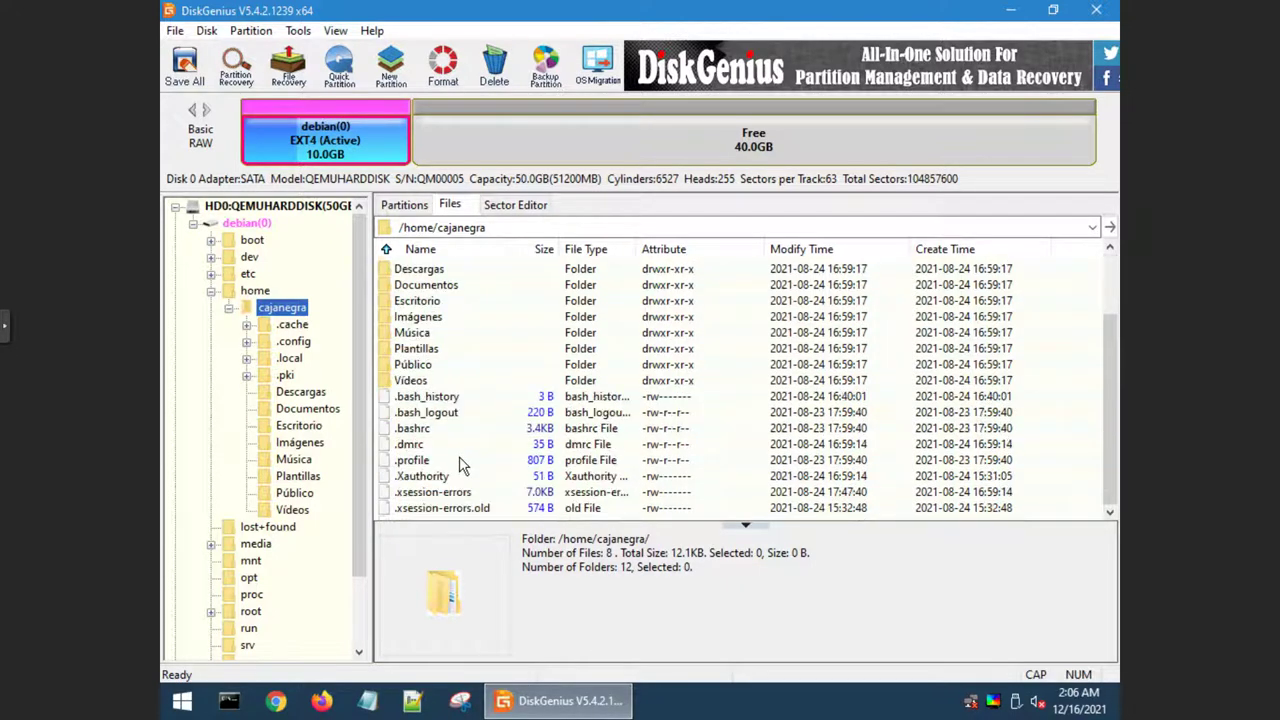
Examine the contents of the .bash_logout file and the preview and copy options offered for it.
left_click(428, 414)
right_click(428, 416)
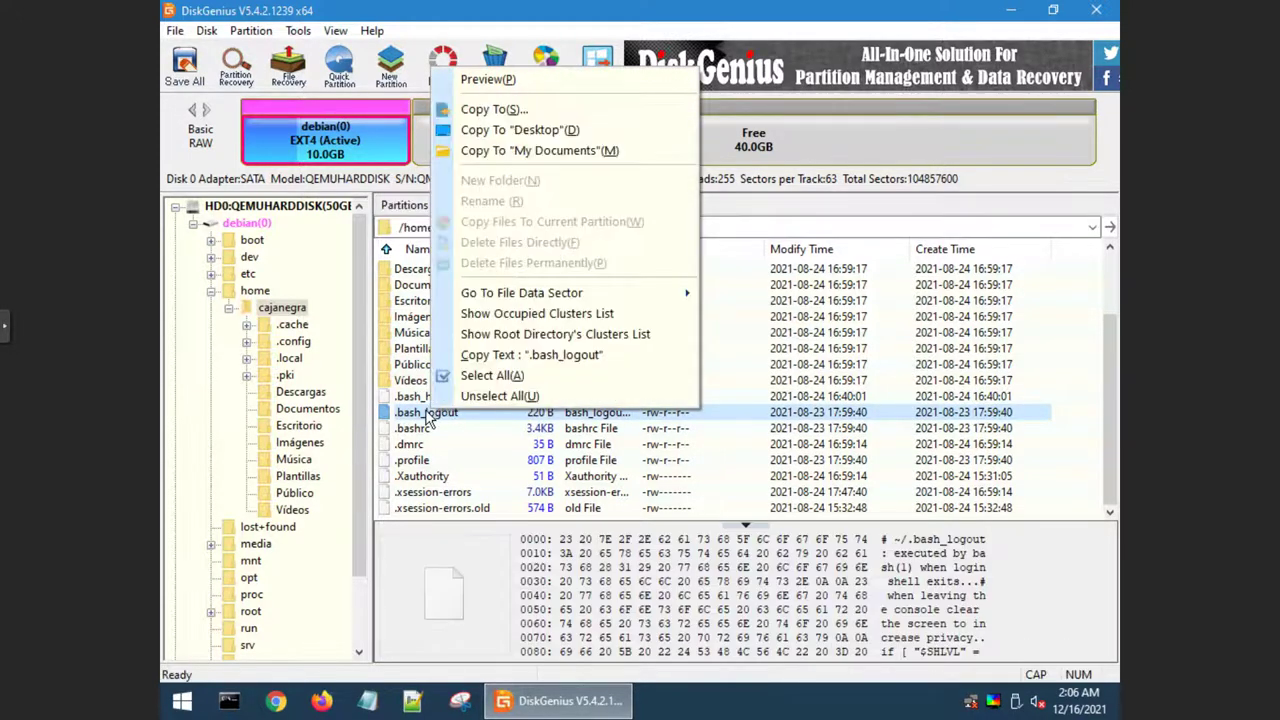
left_click(417, 418)
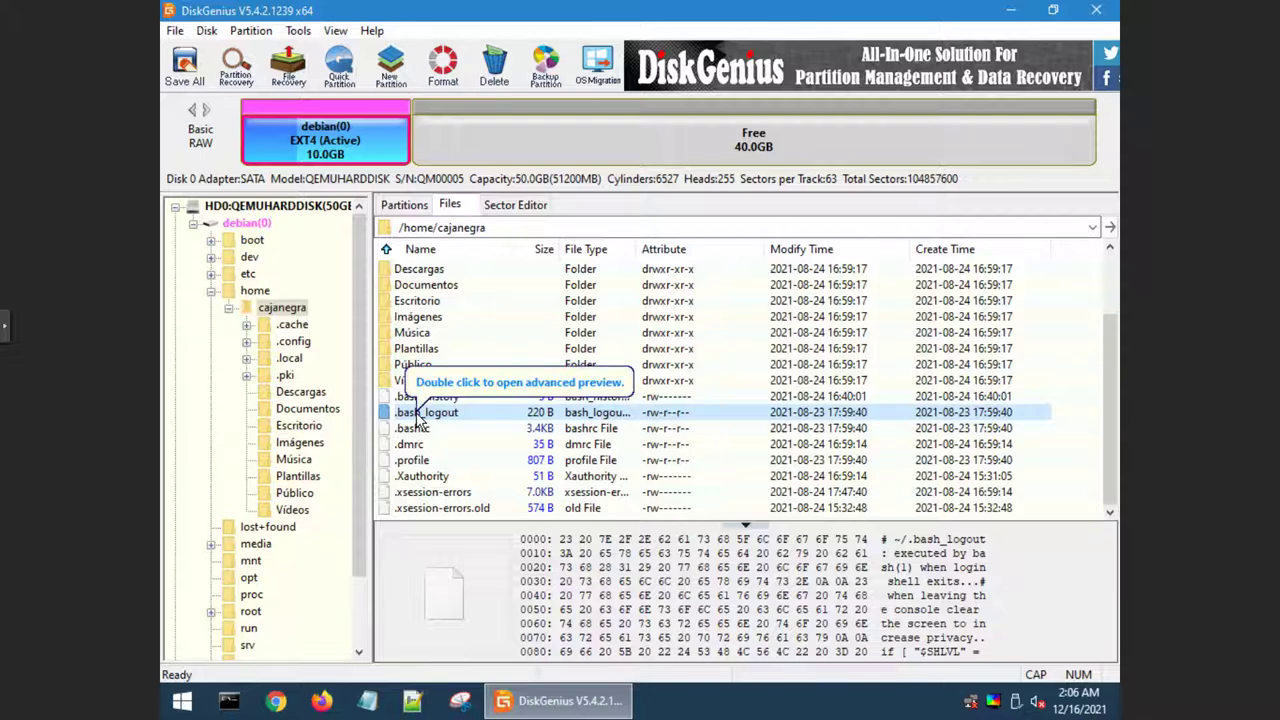
right_click(455, 414)
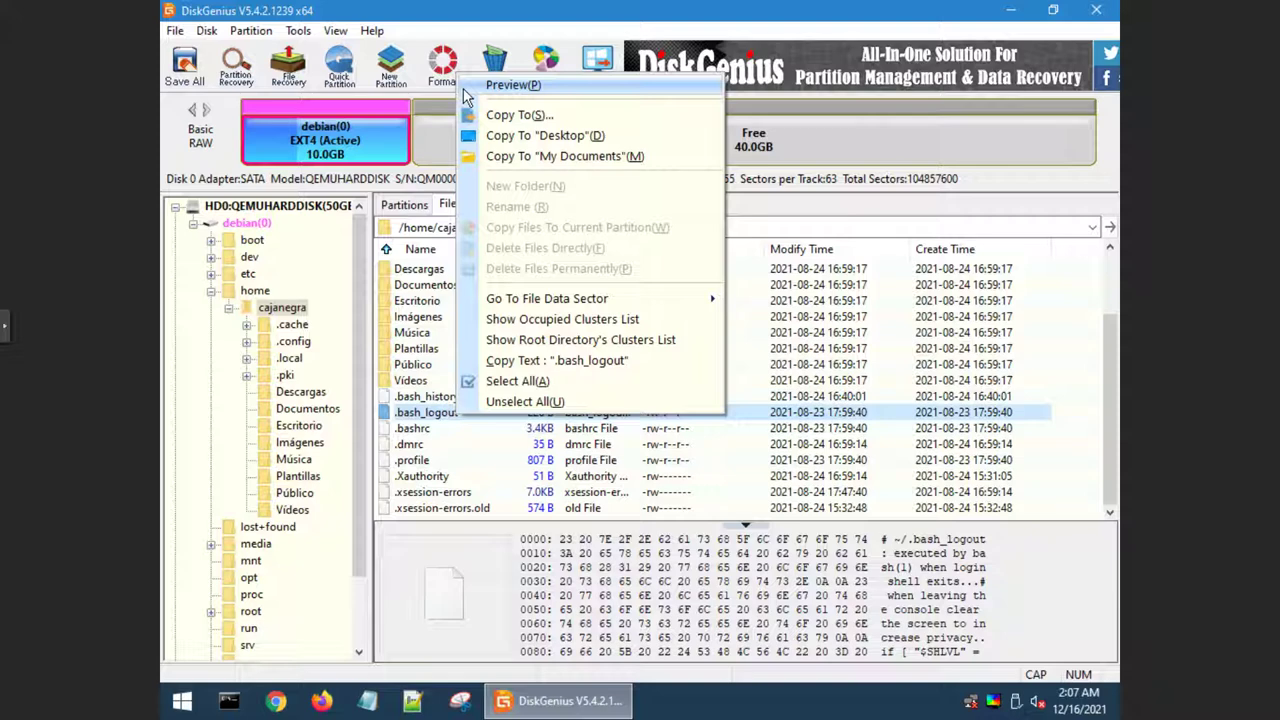
Check DiskGenius's version and registration status in its About information, and close it.
left_click(371, 31)
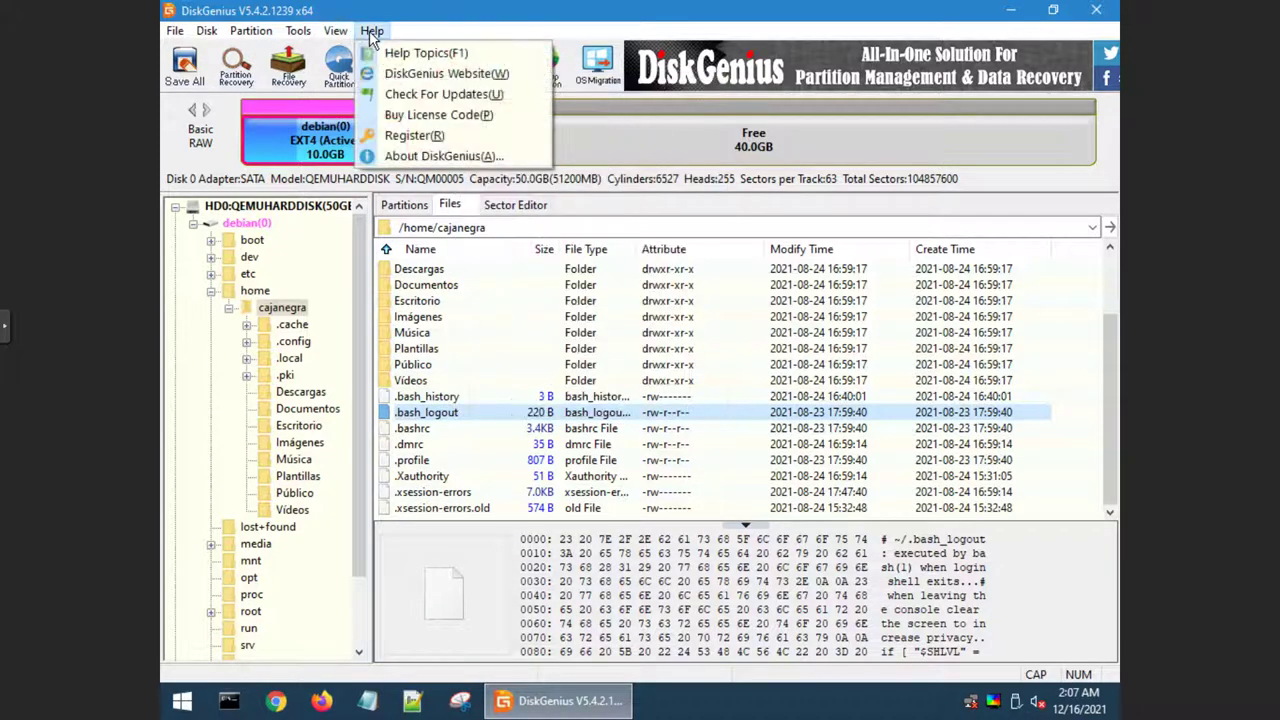
left_click(455, 156)
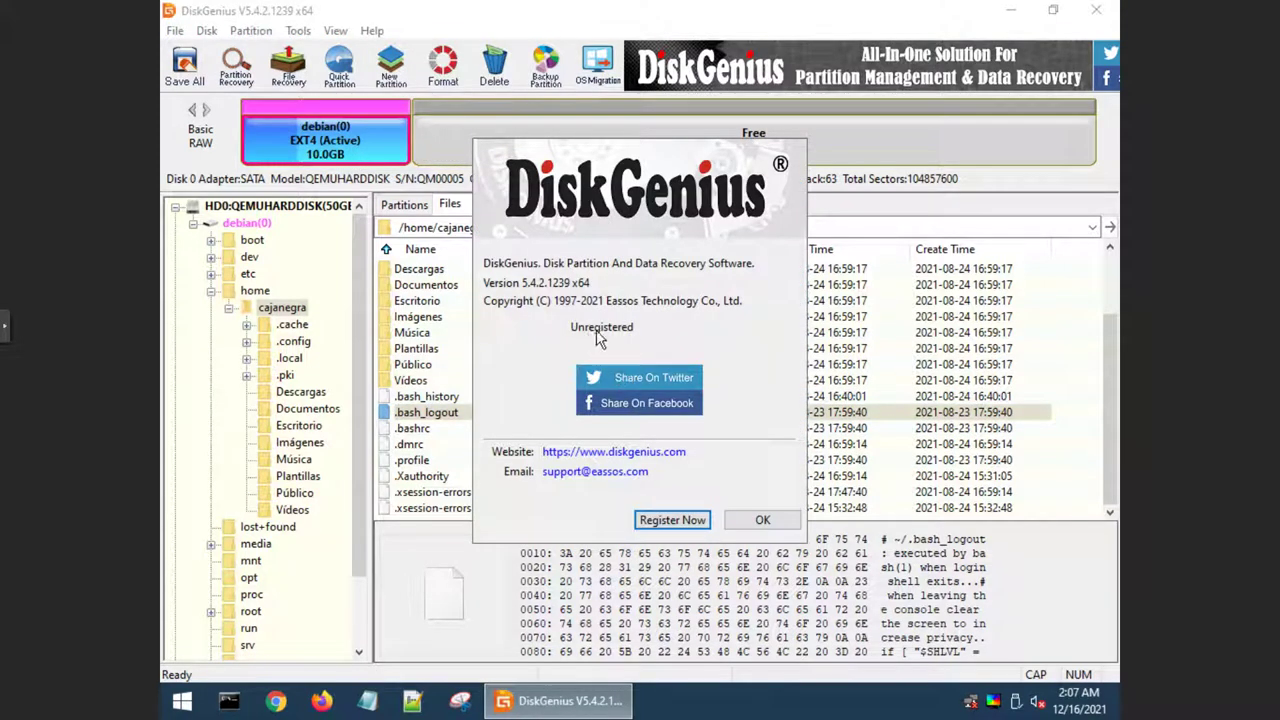
left_click(766, 518)
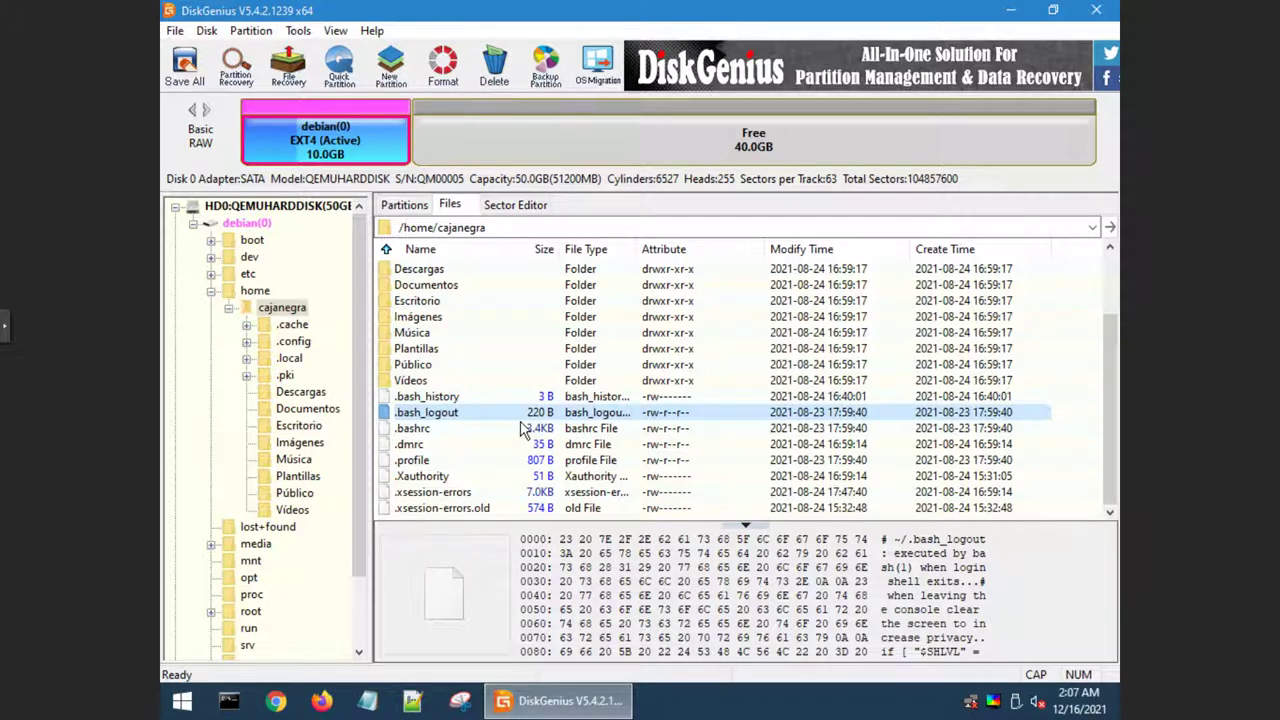
View the .dmrc file's contents and examine the copy options offered for the Vídeos folder.
left_click(477, 445)
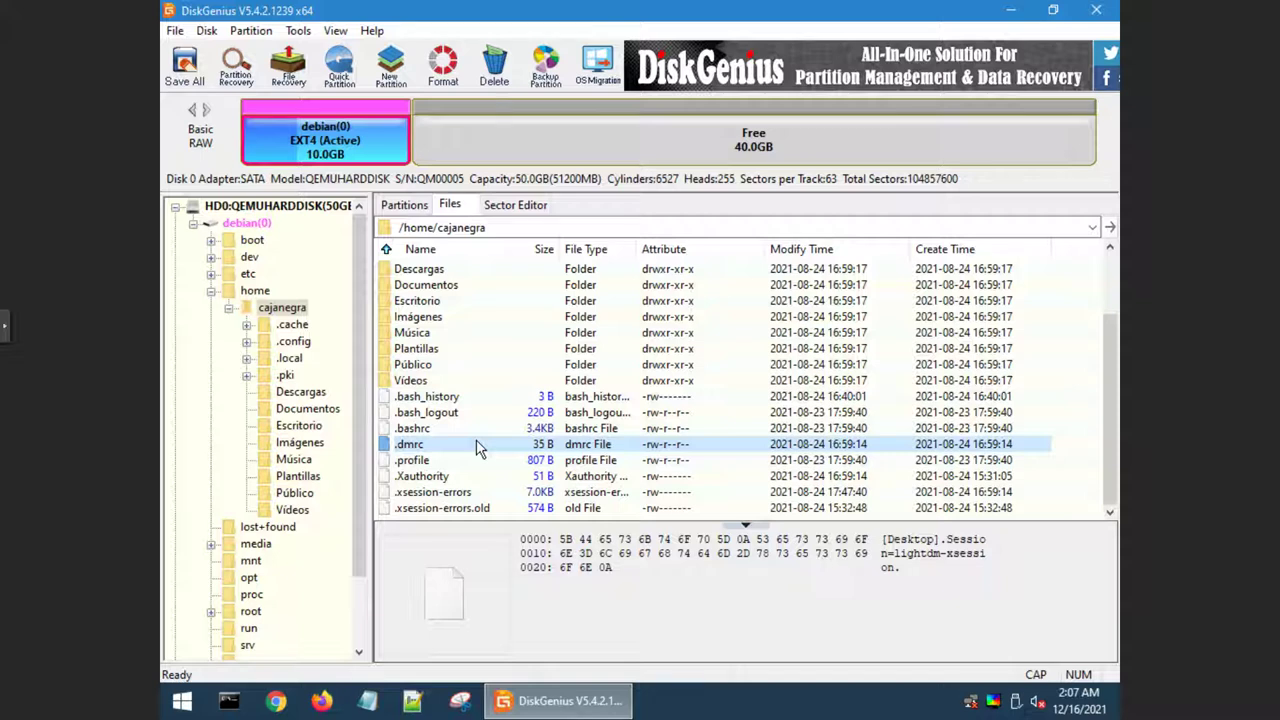
left_click(408, 382)
right_click(408, 382)
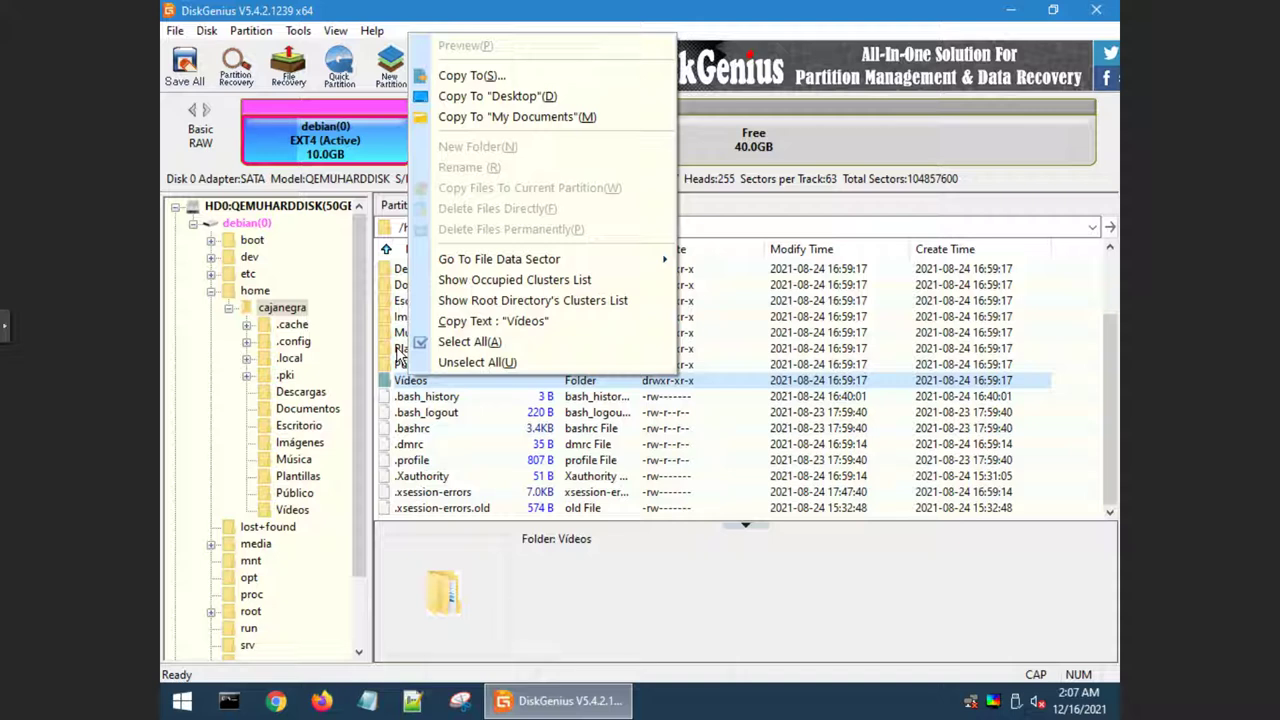
left_click(598, 397)
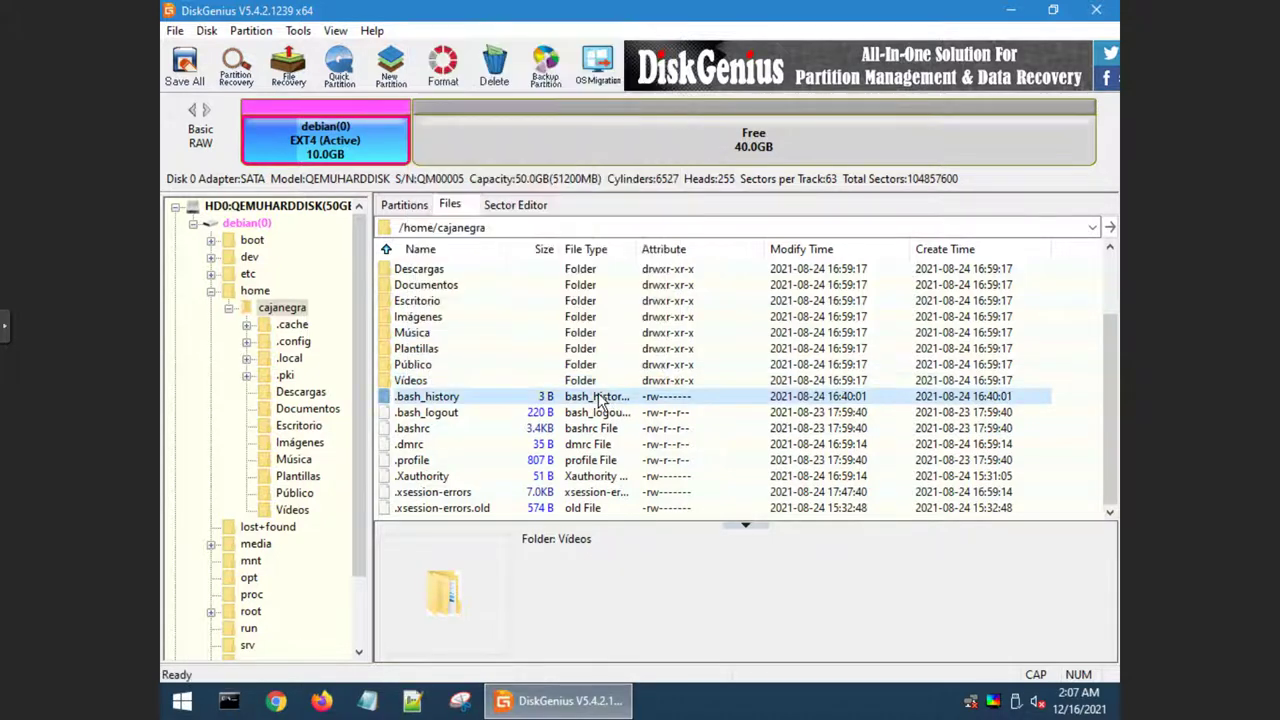
Examine the entries of the Vídeos, Plantillas and Música folders in the recovered user's home folder.
left_click(585, 386)
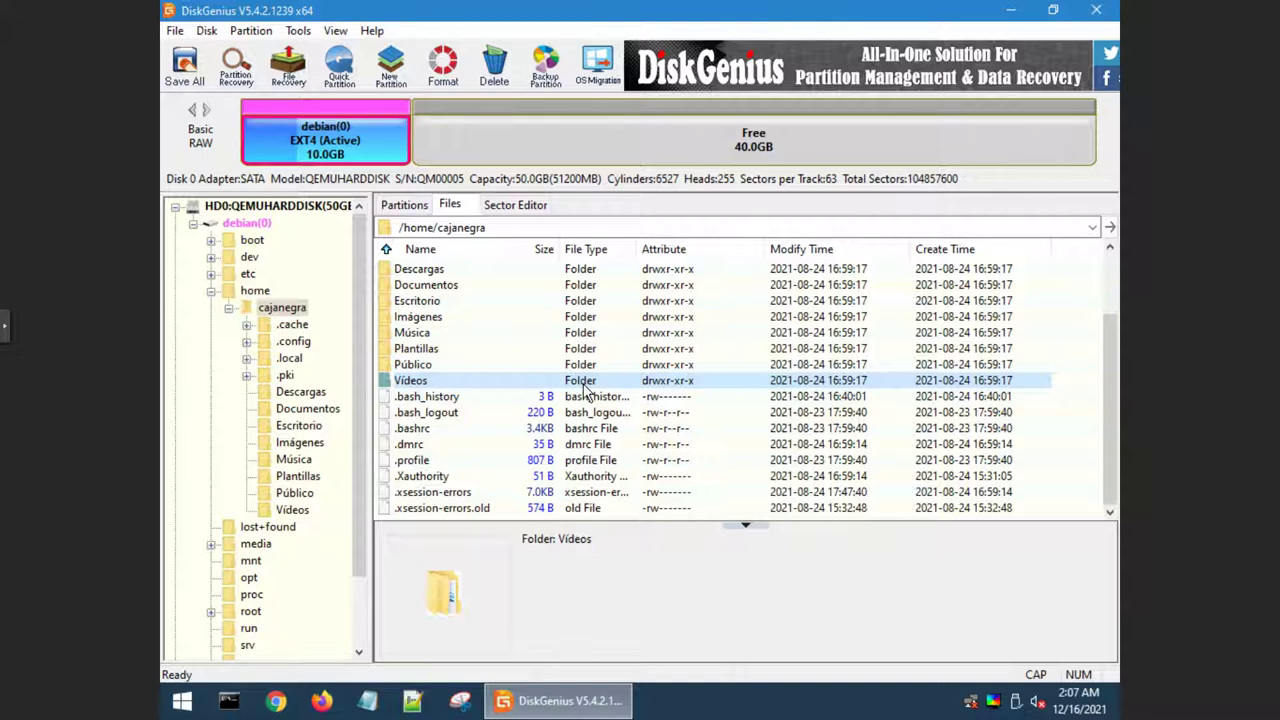
left_click(440, 350)
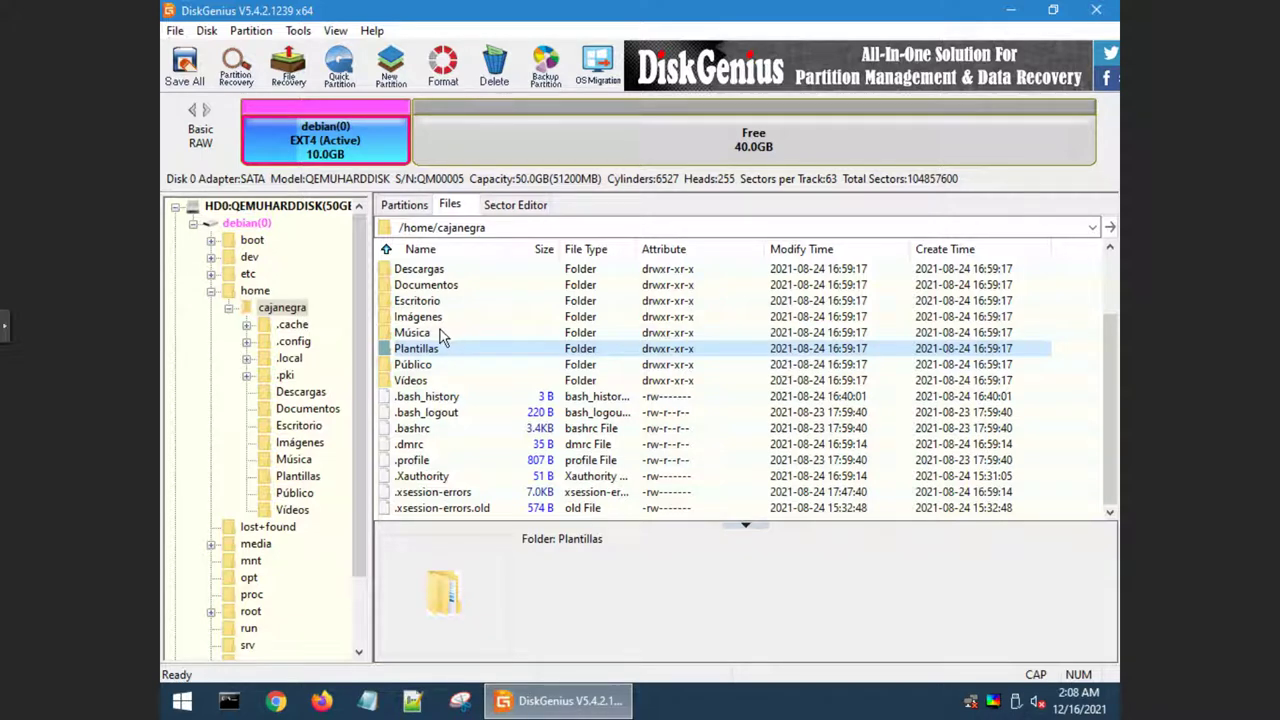
left_click(443, 333)
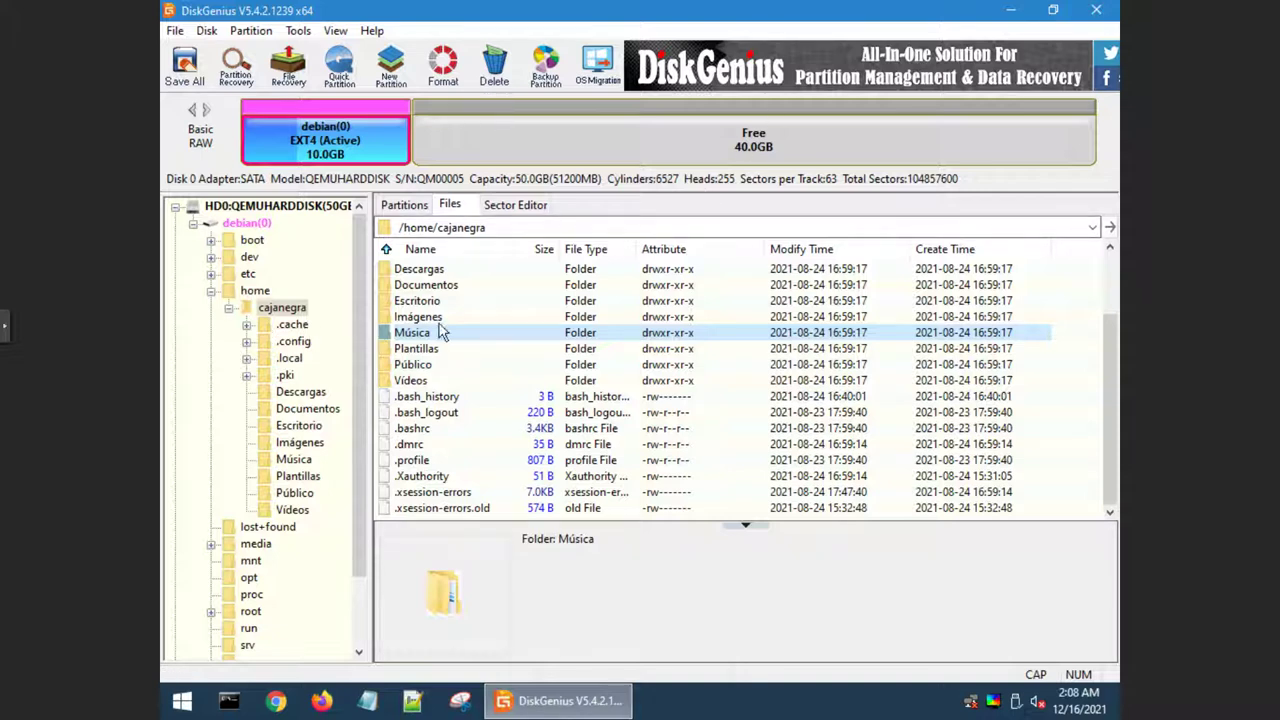
left_click(1096, 14)
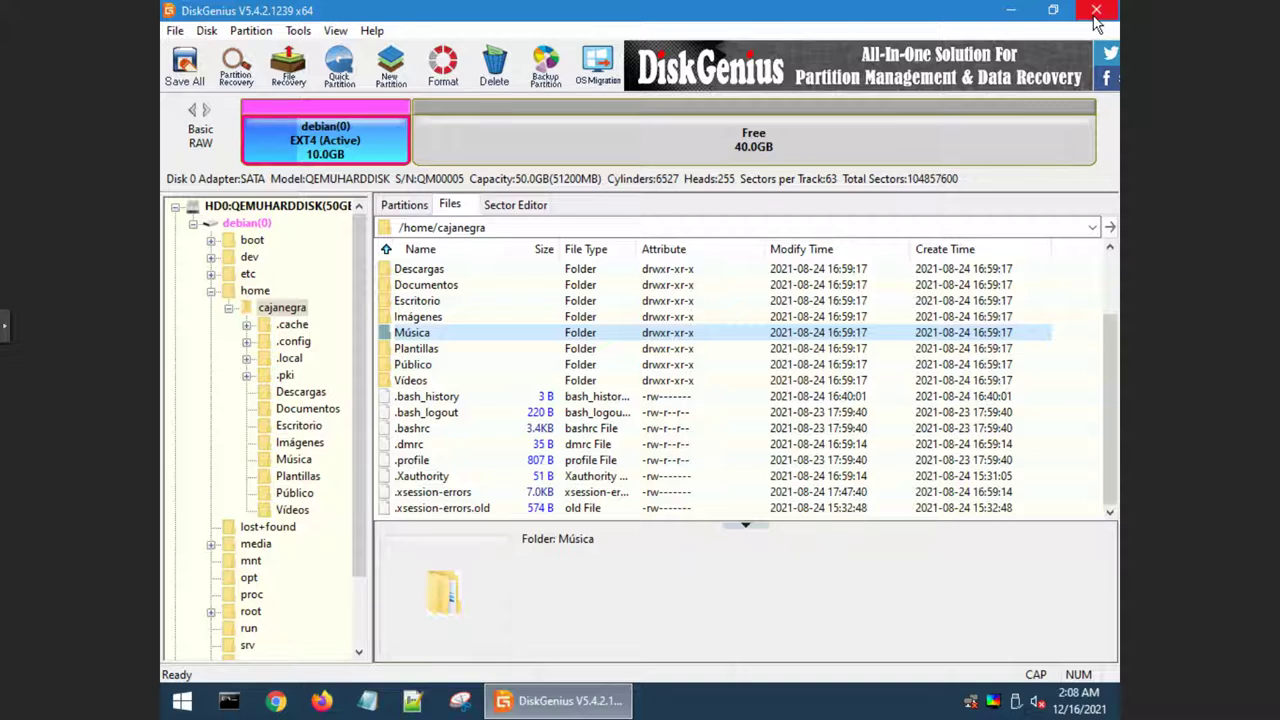
Search the installed programs for "test", launch Test Disk and highlight its No Log option.
left_click(178, 703)
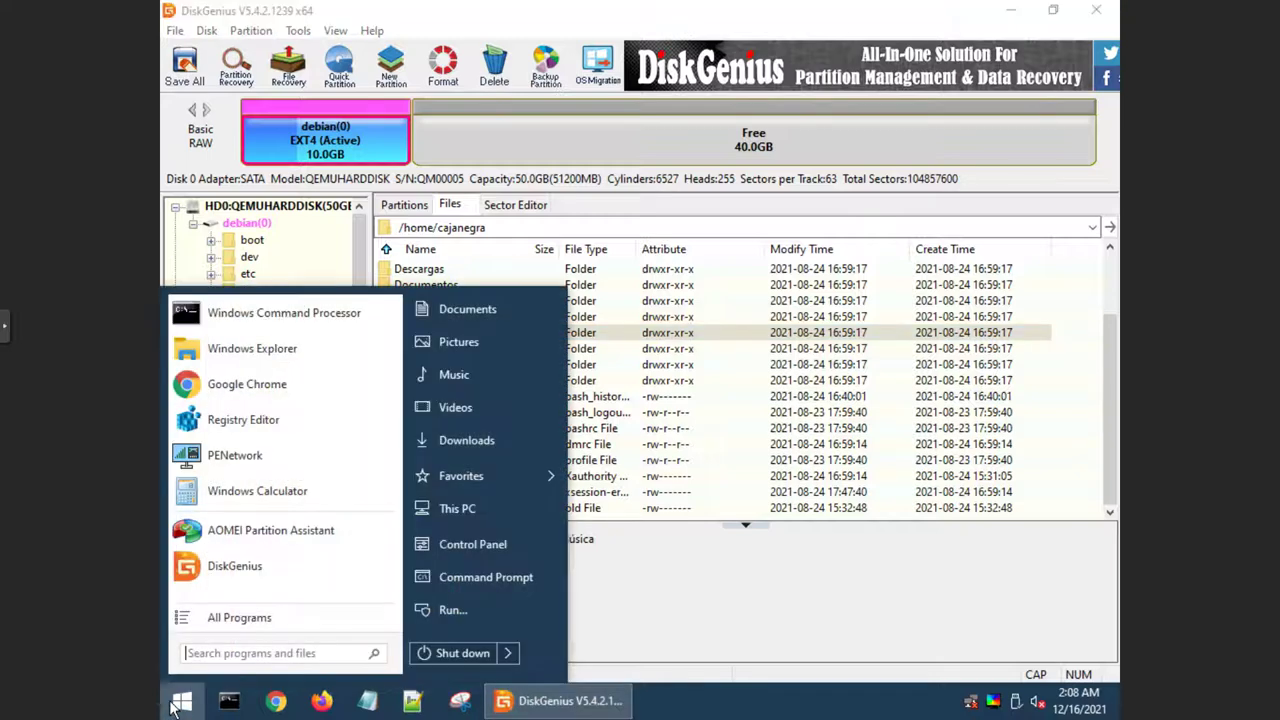
left_click(245, 619)
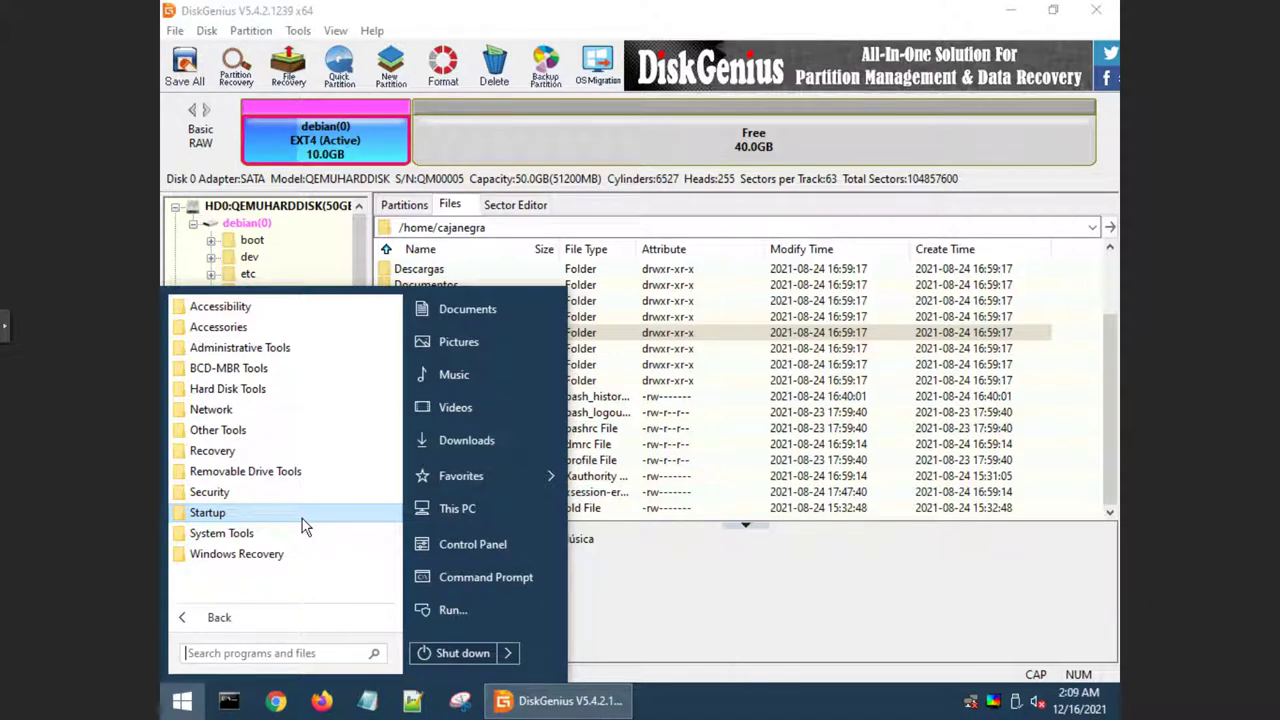
type("test")
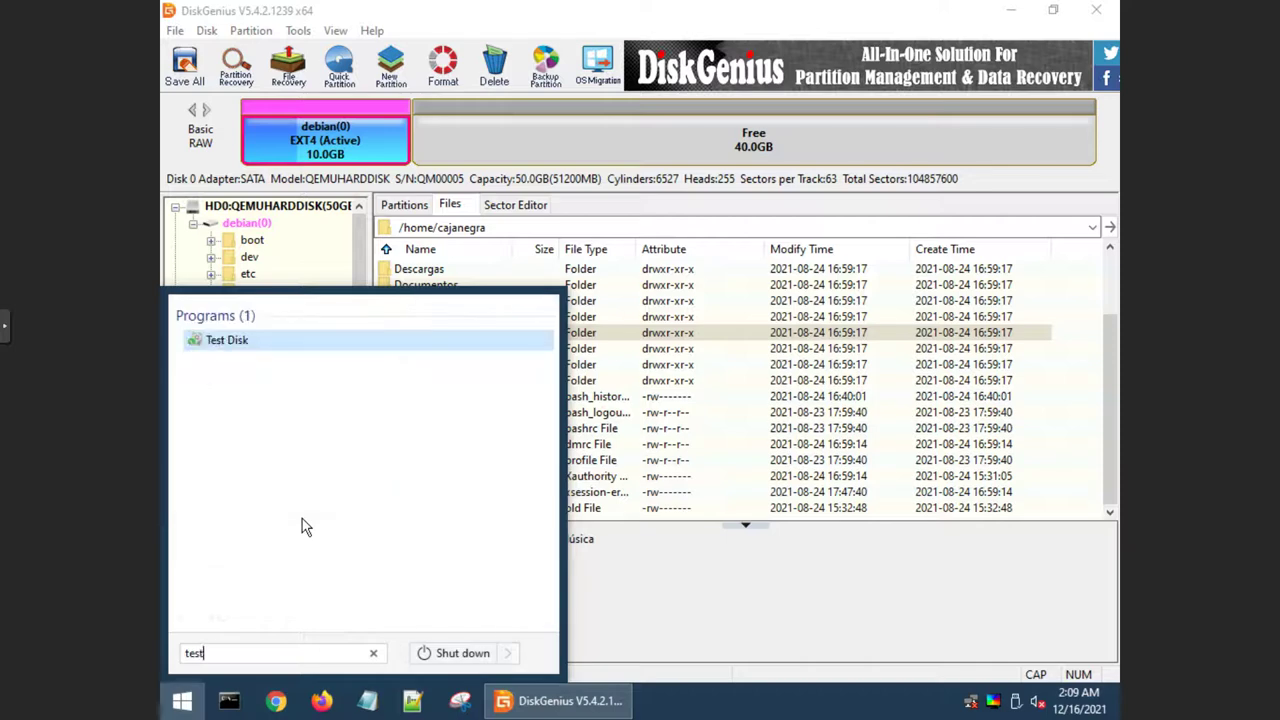
key("Return")
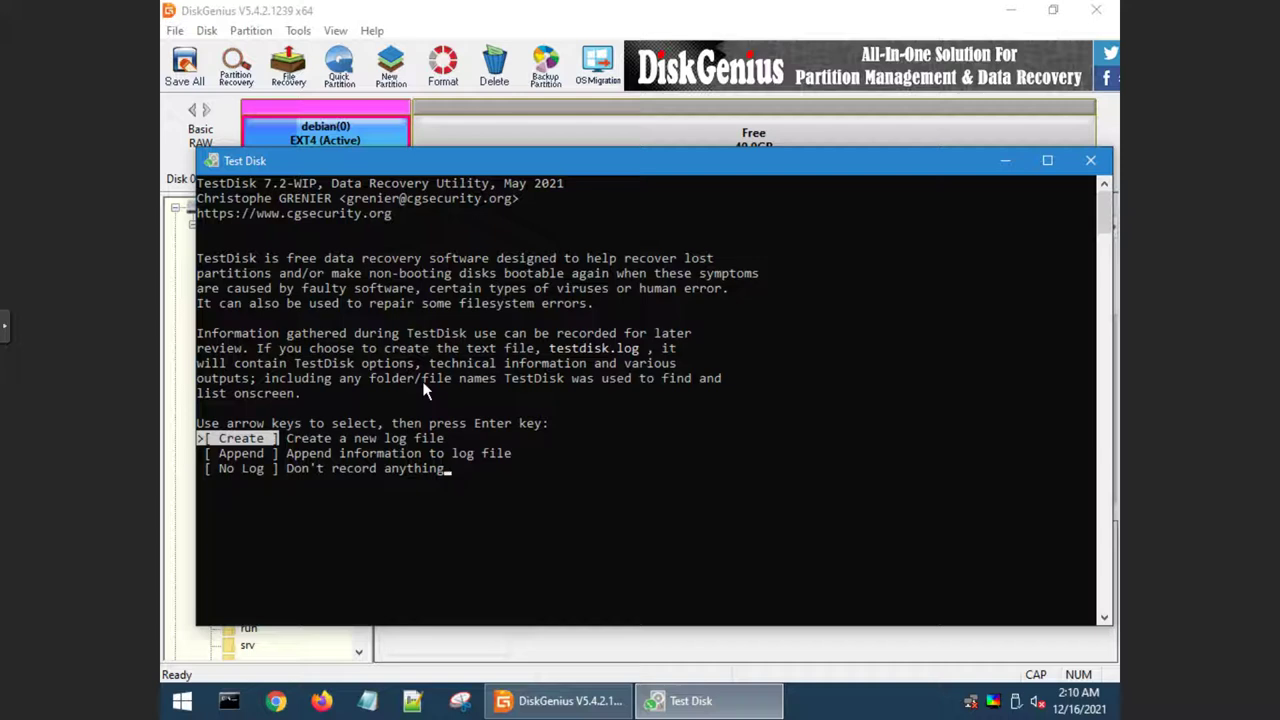
key("Down")
key("Down")
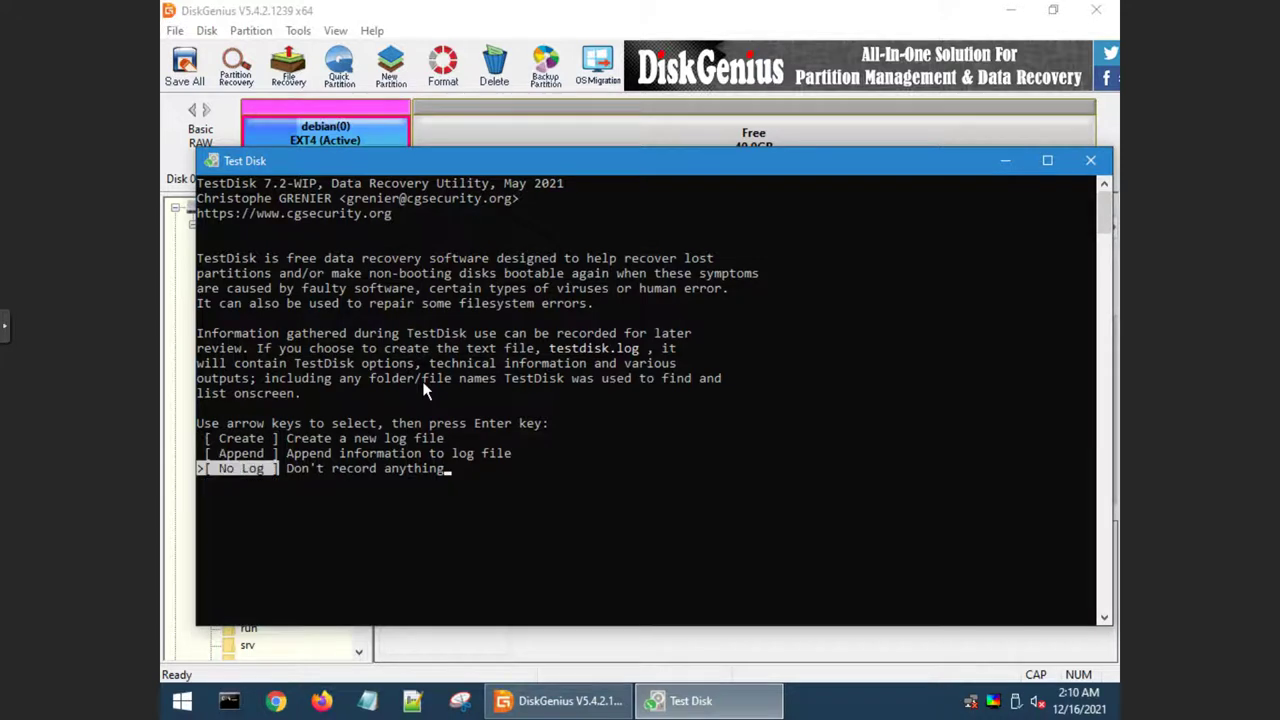
Close Test Disk and exit DiskGenius, discarding the unsaved partition table changes.
left_click(182, 701)
mouse_move(505, 654)
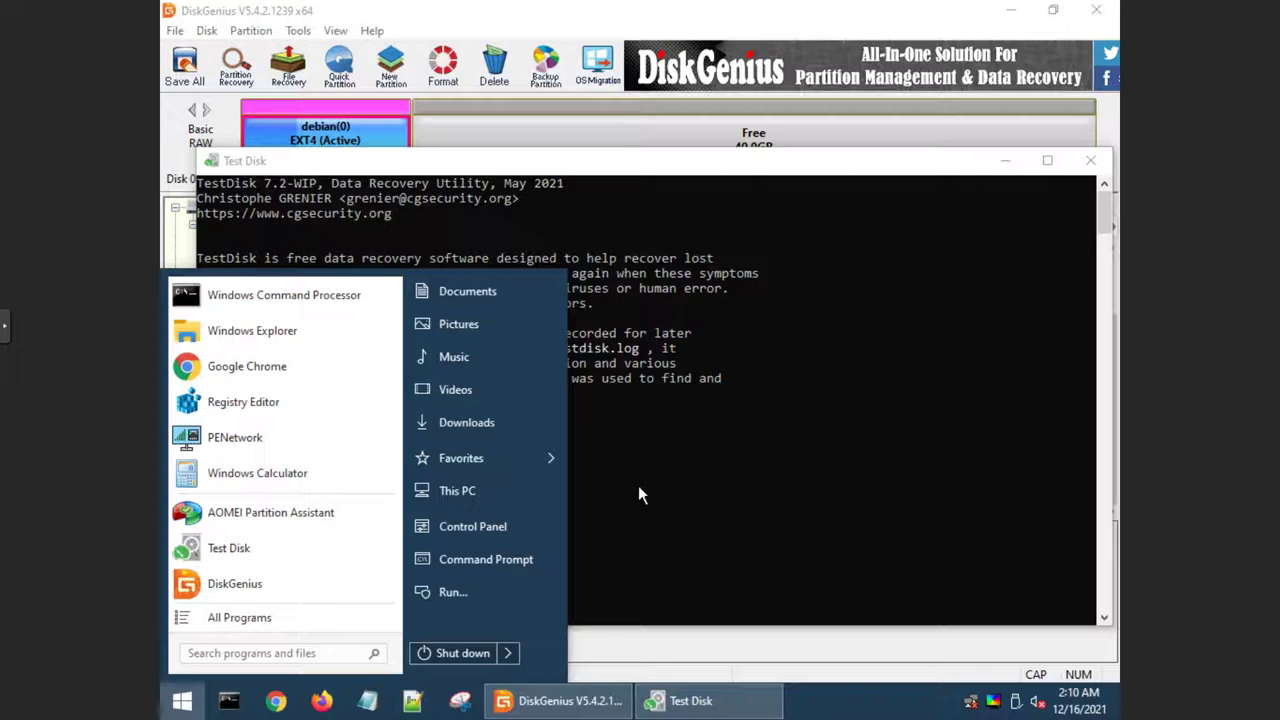
left_click(1090, 160)
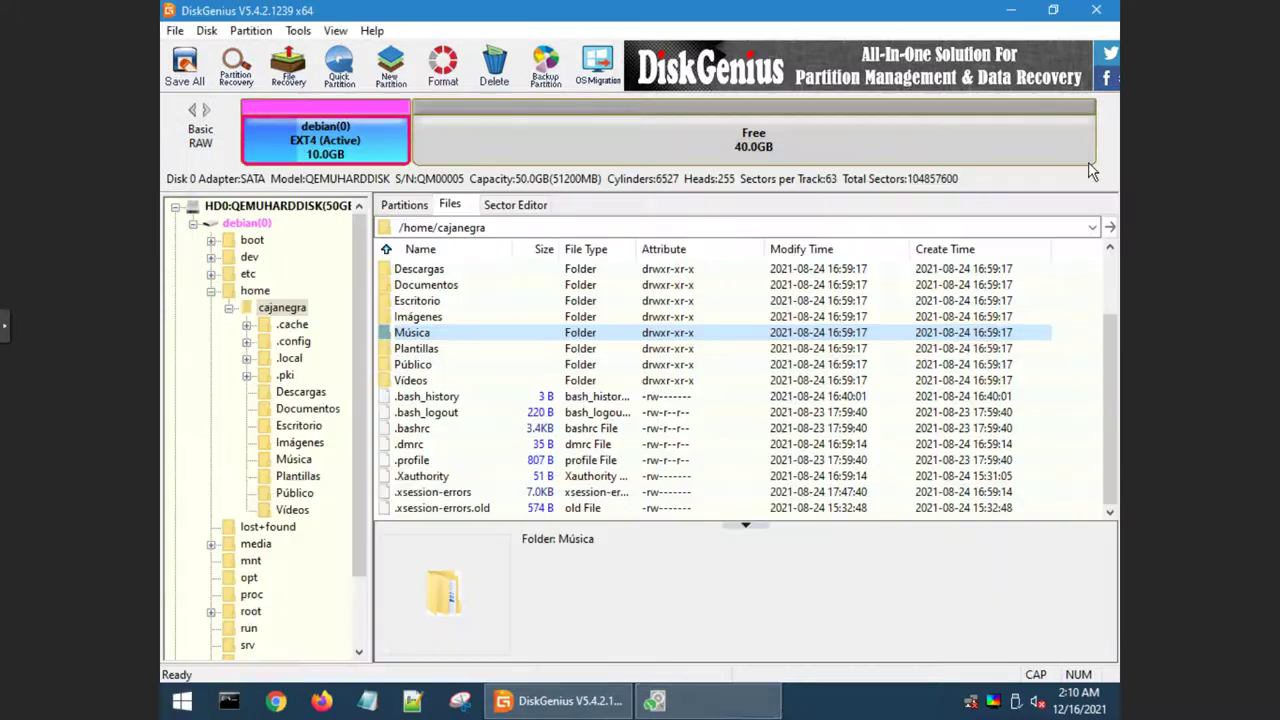
left_click(1096, 16)
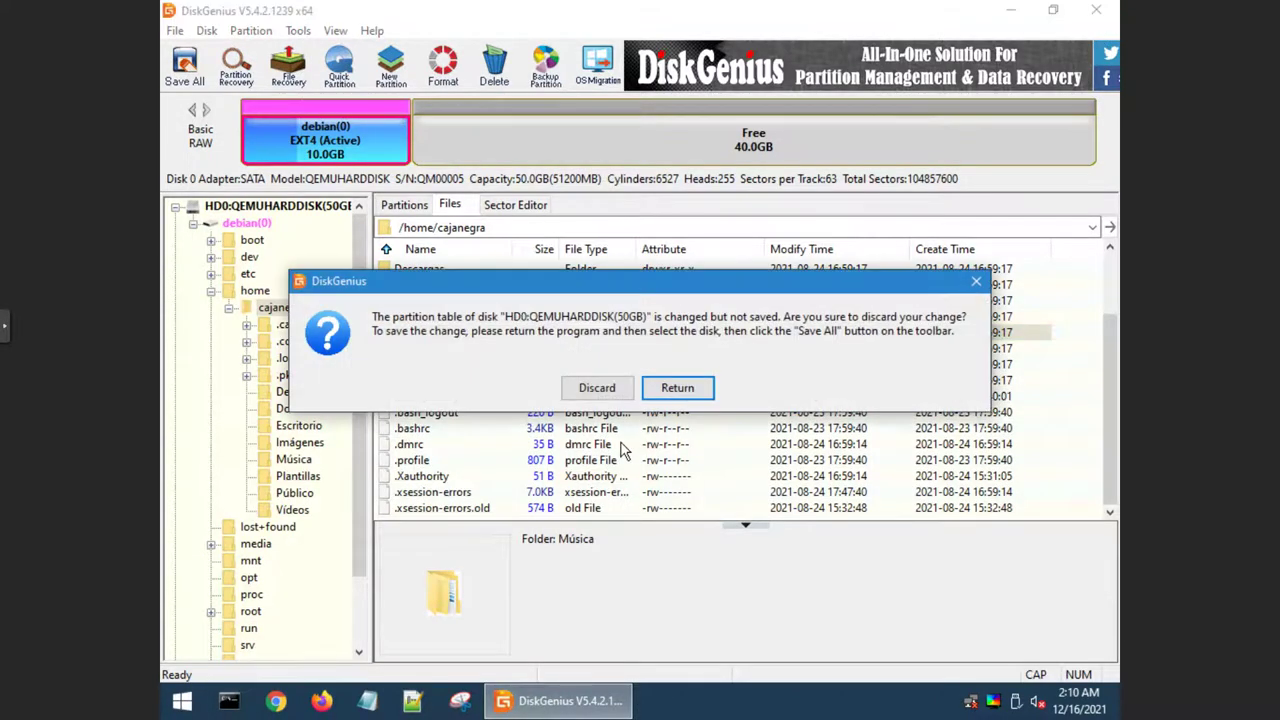
left_click(614, 394)
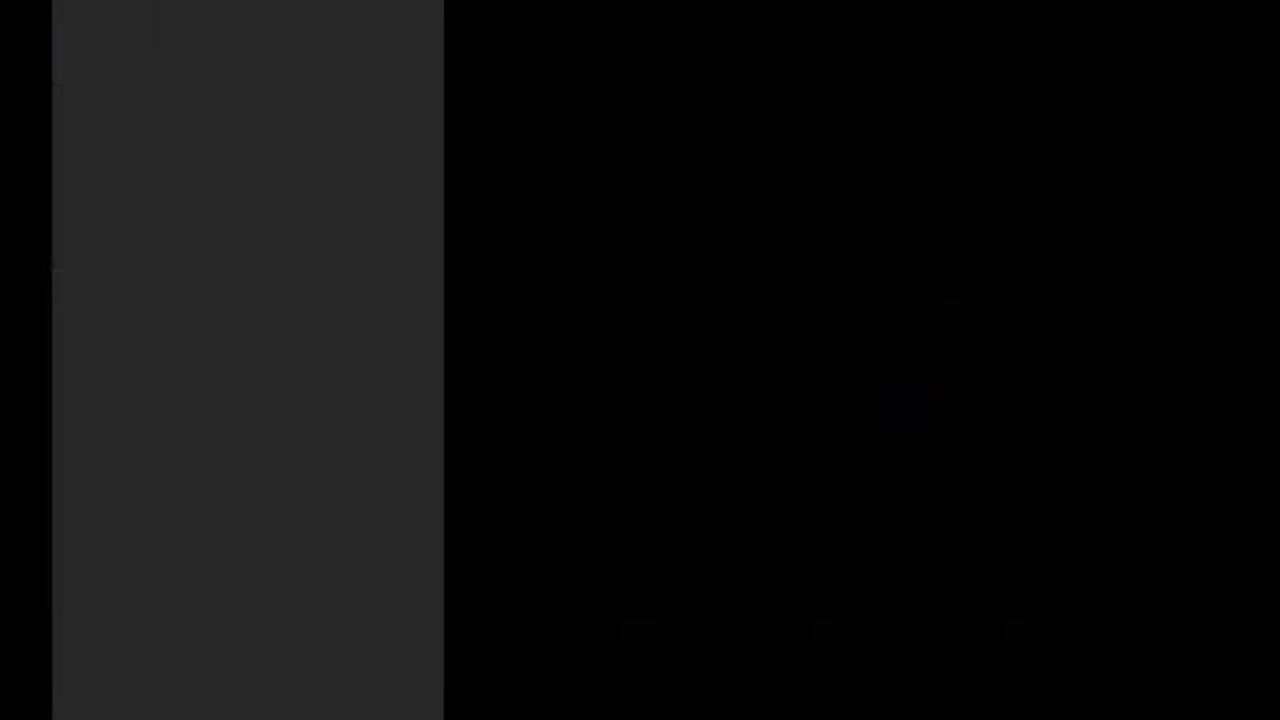
Bring up the virtual machine's boot device selection and boot the GParted-live DVD with its default entry.
key("Escape")
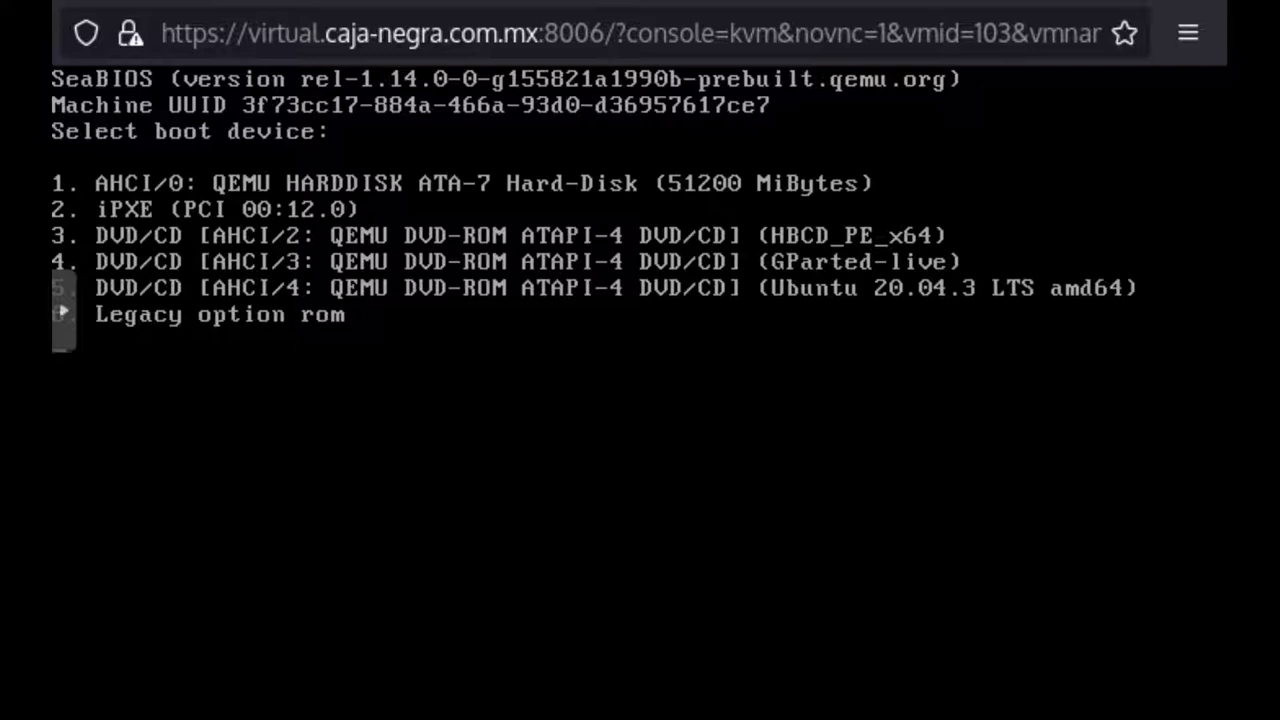
key("5")
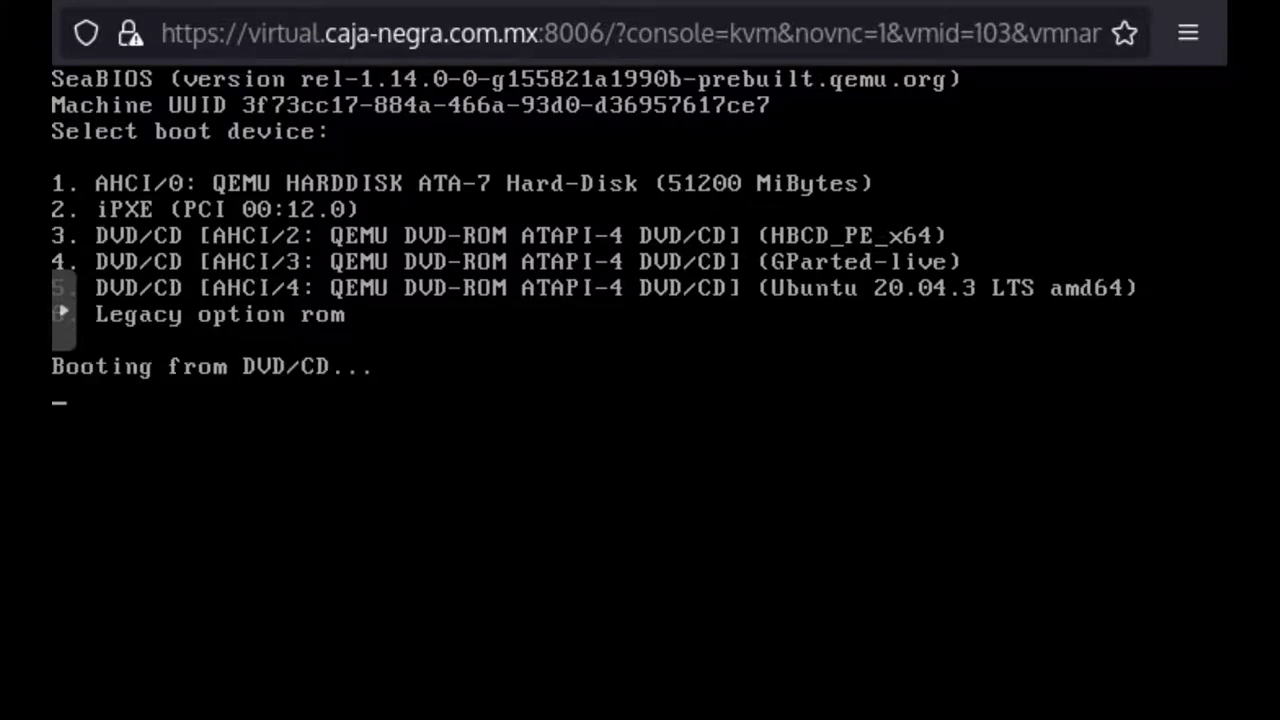
key("Return")
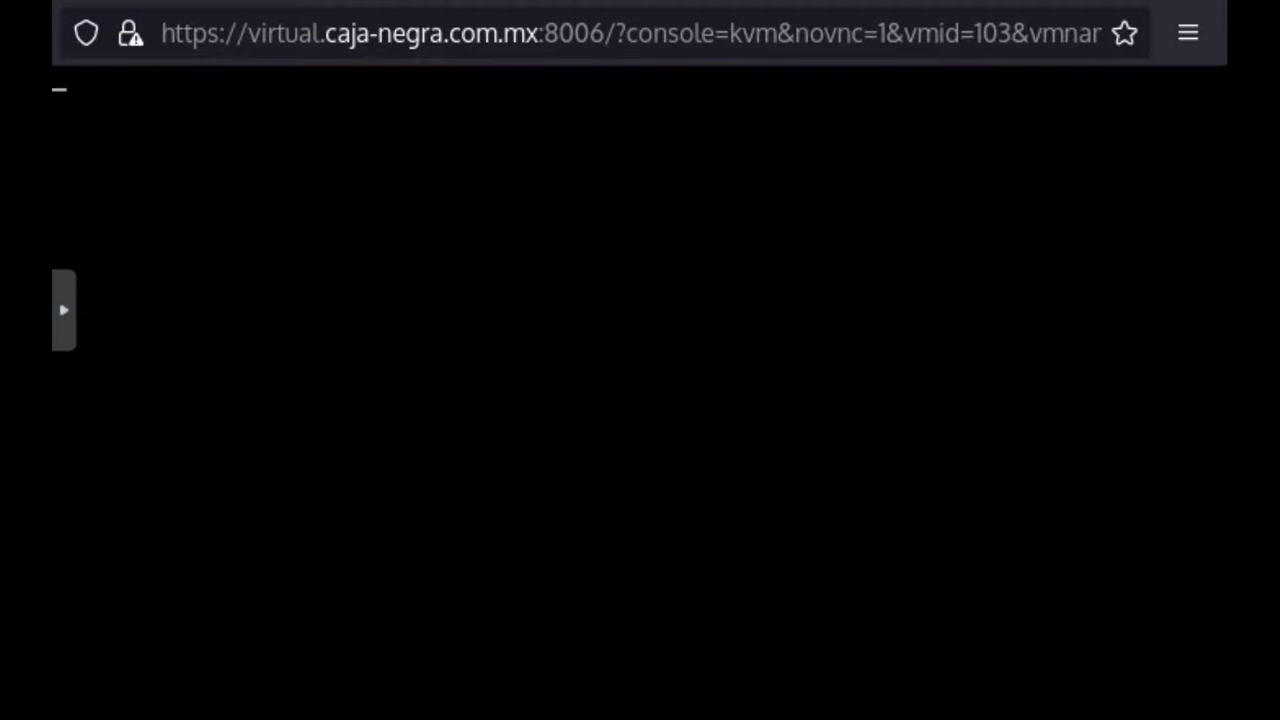
Check the noVNC console's settings and switch the console to full screen.
left_click(64, 310)
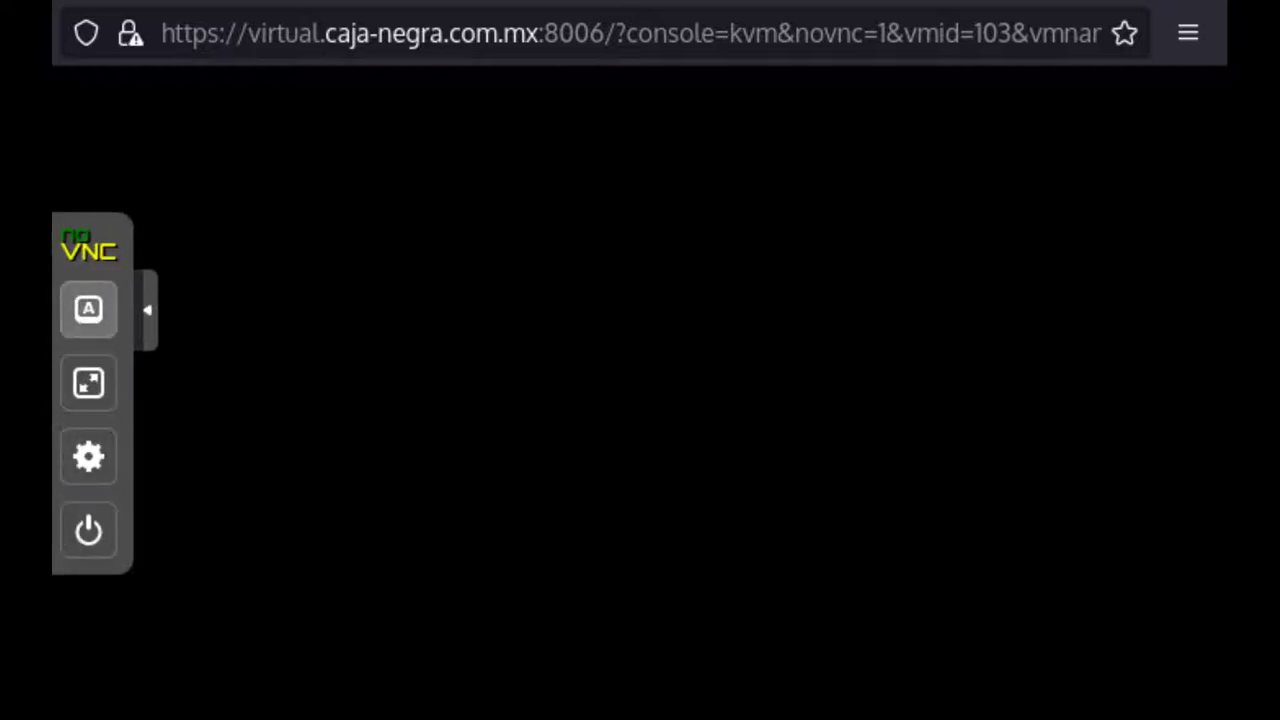
left_click(88, 456)
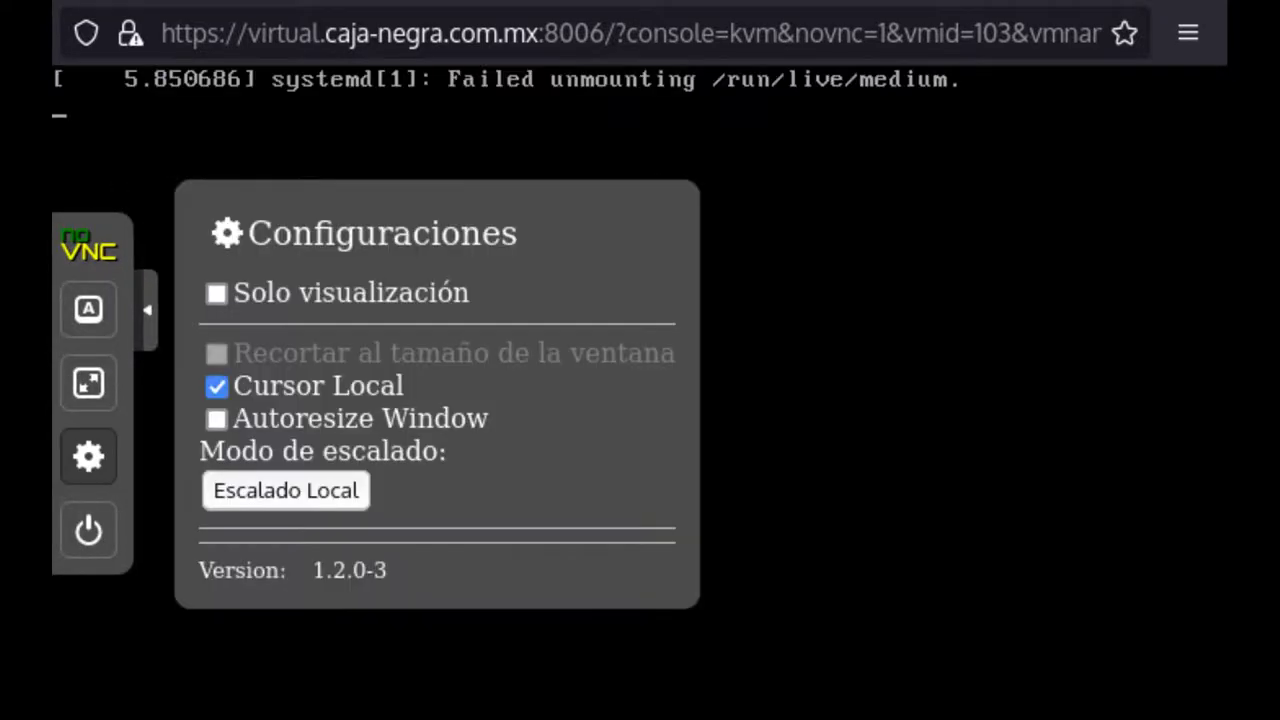
left_click(88, 383)
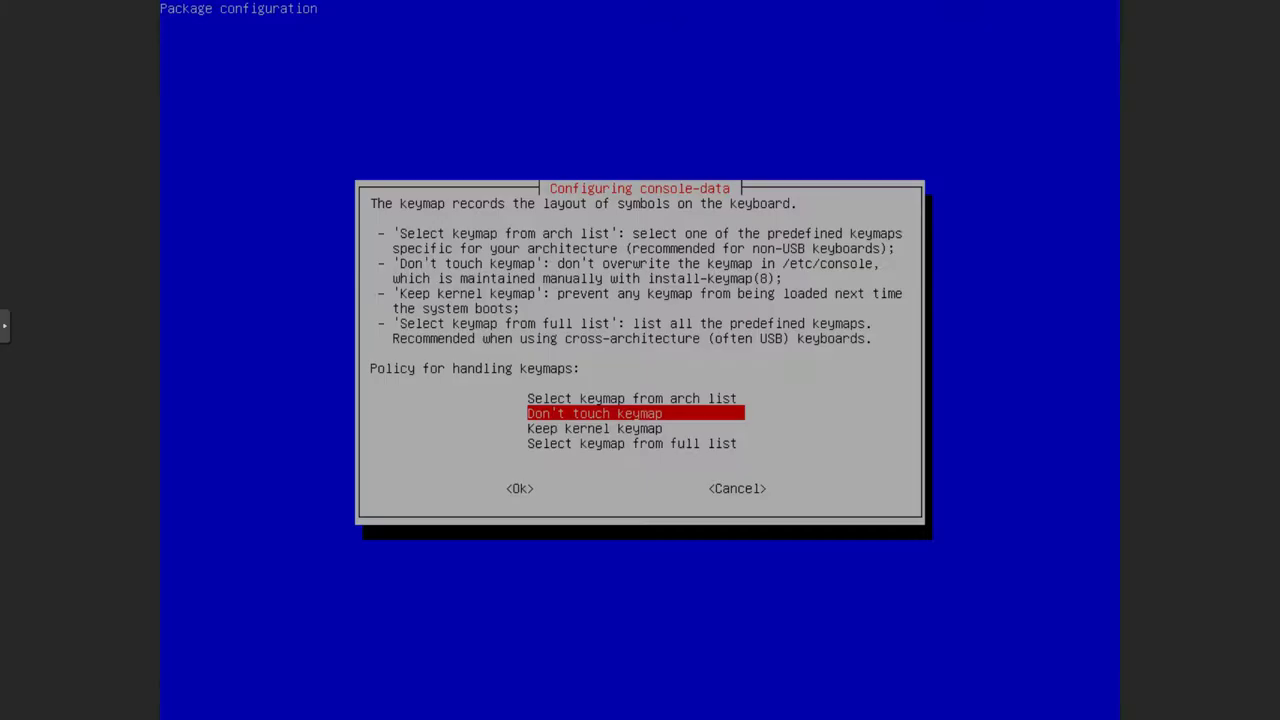
Configure GParted Live to leave the keymap untouched, use language 25 (Spanish) and start X automatically.
key("Return")
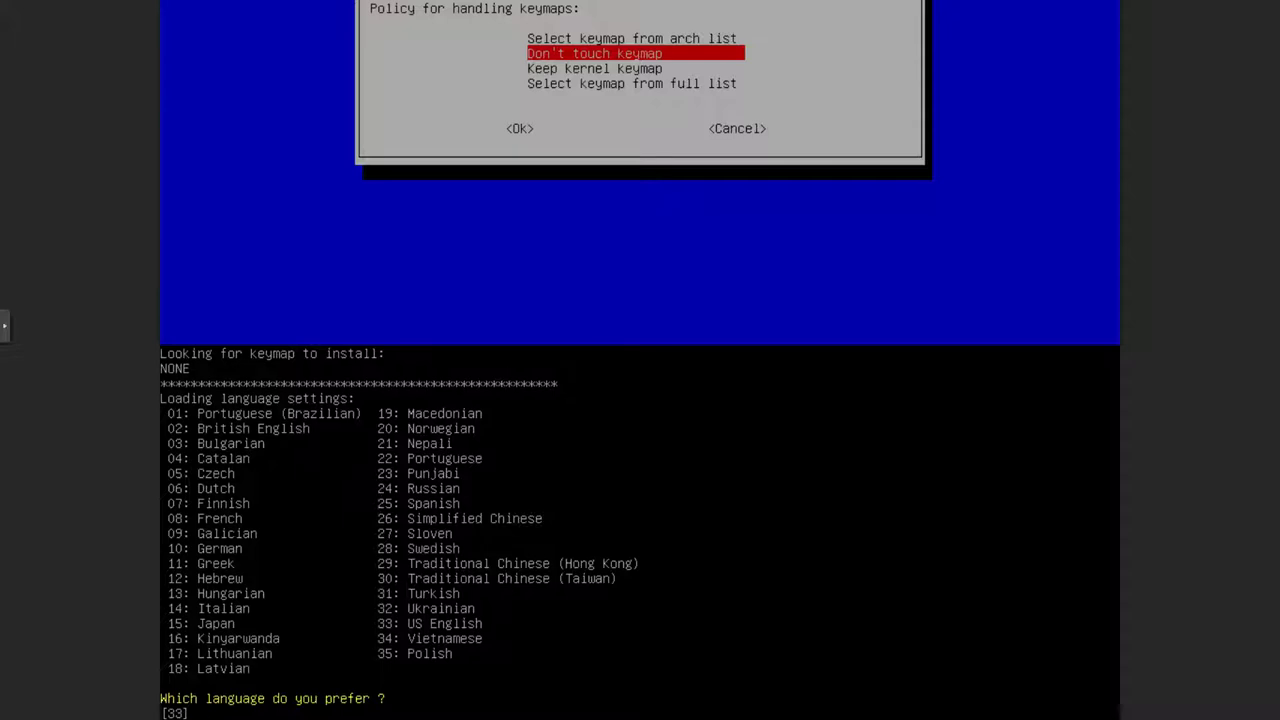
type("25")
key("Return")
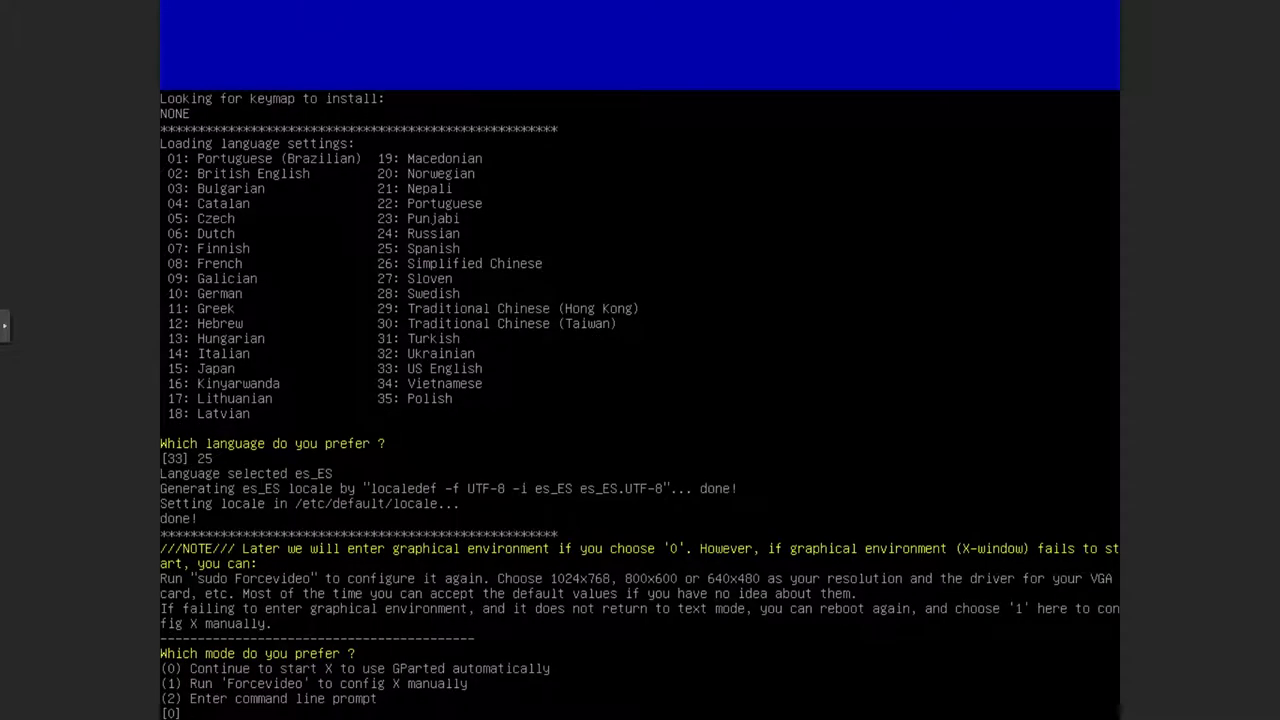
key("Return")
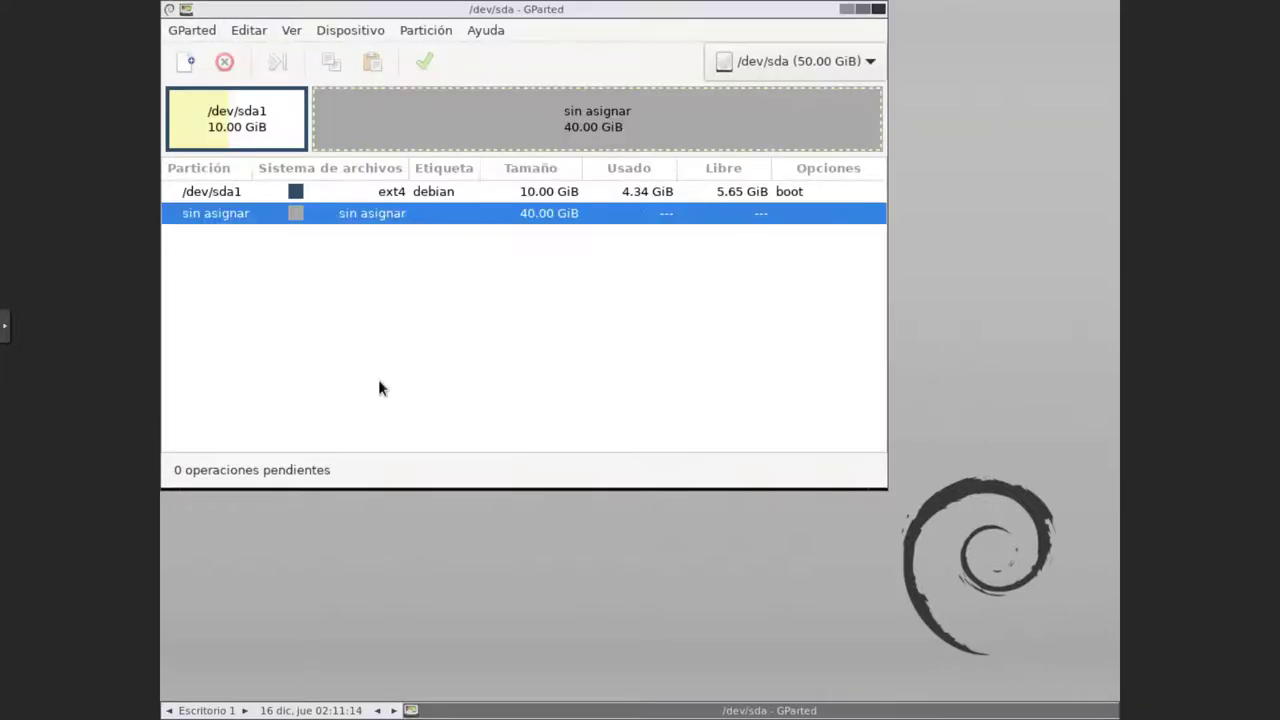
Maximize GParted and start the data rescue scan for file systems on /dev/sda, confirming the full disk analysis.
left_click(862, 11)
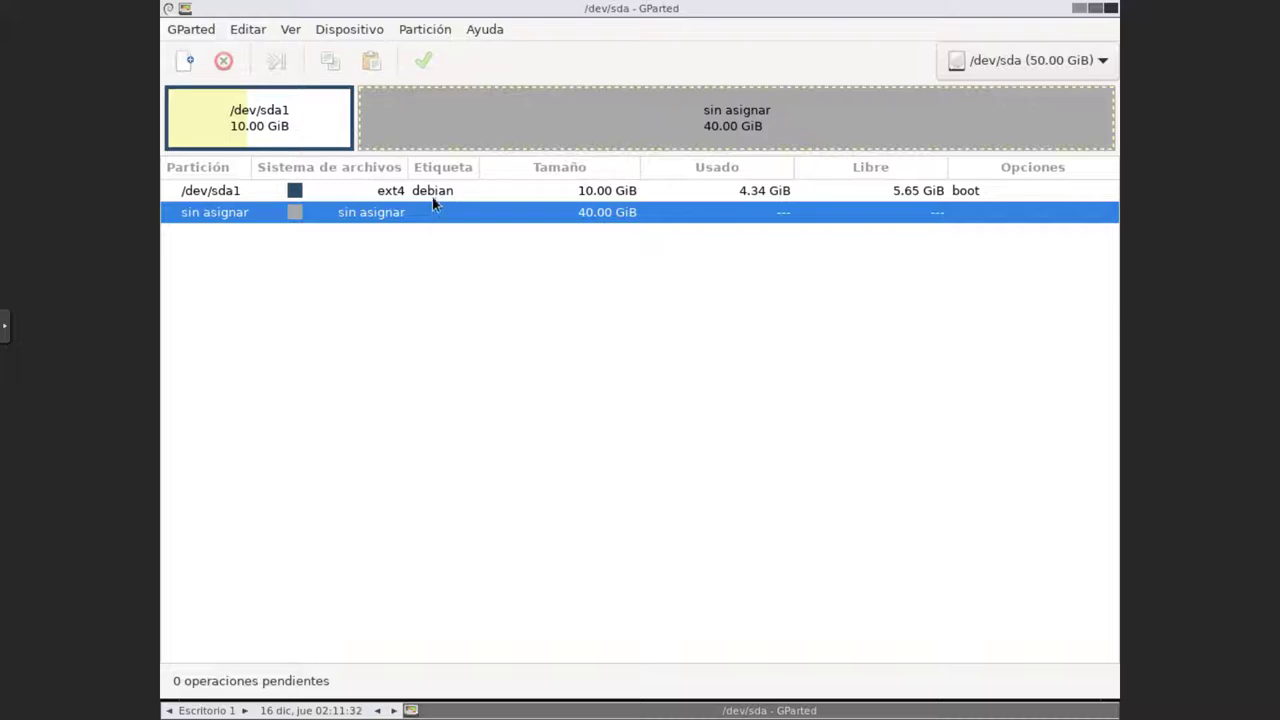
left_click(425, 38)
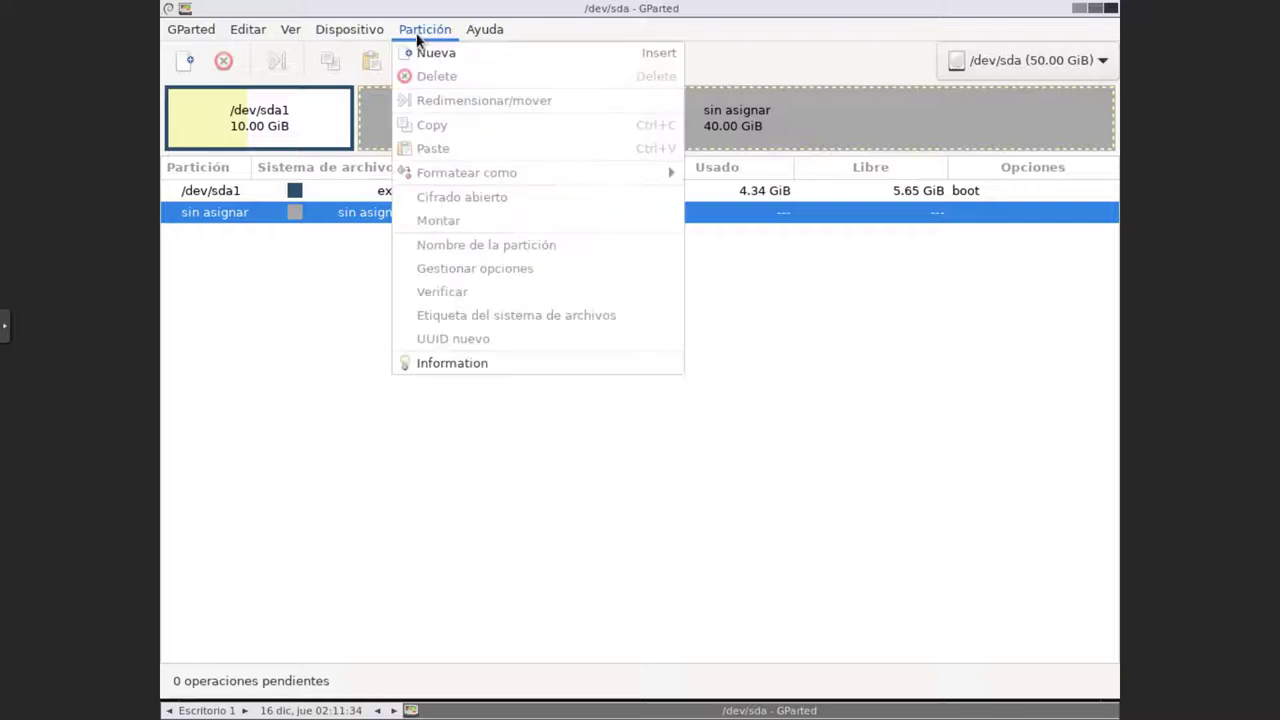
mouse_move(345, 40)
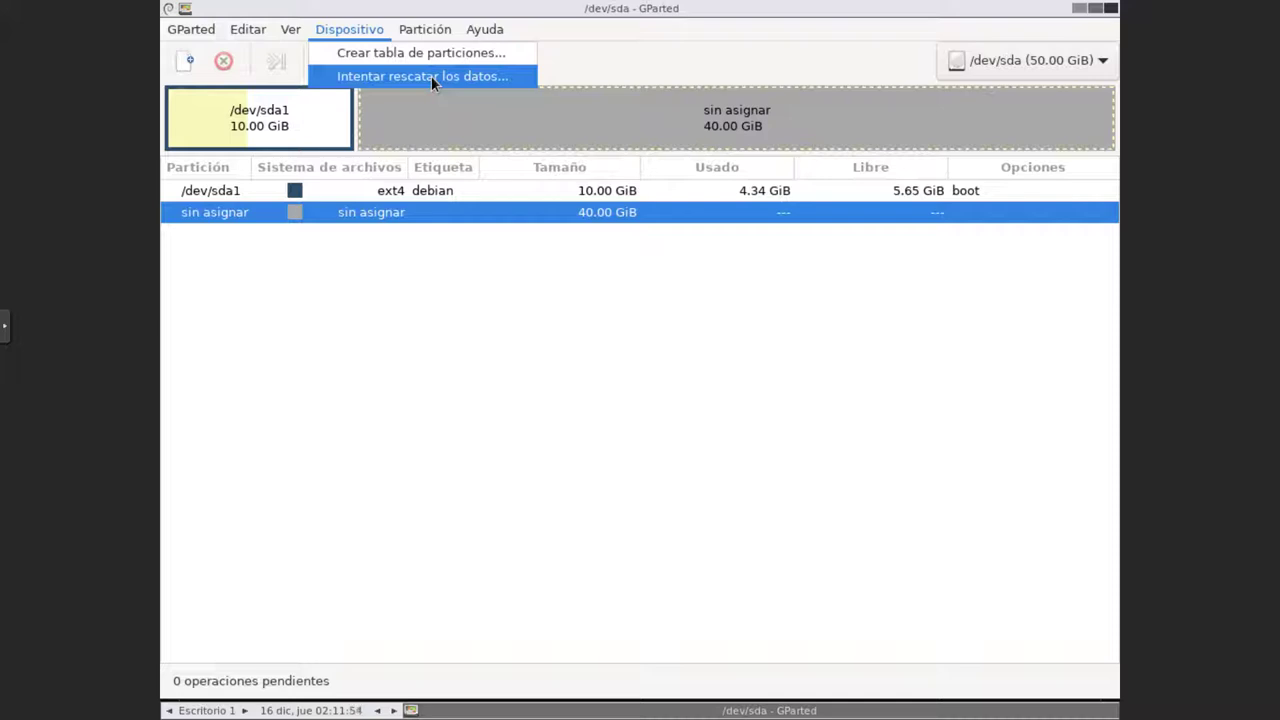
left_click(462, 78)
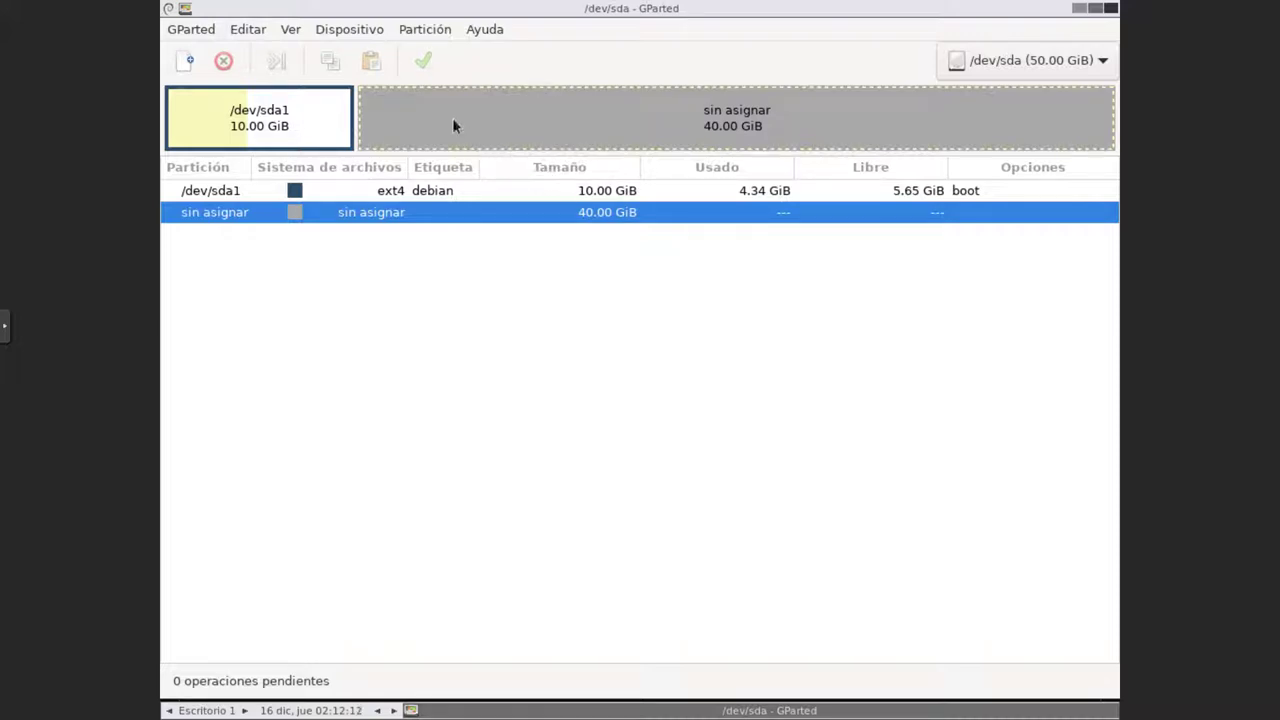
left_click(379, 32)
left_click(401, 74)
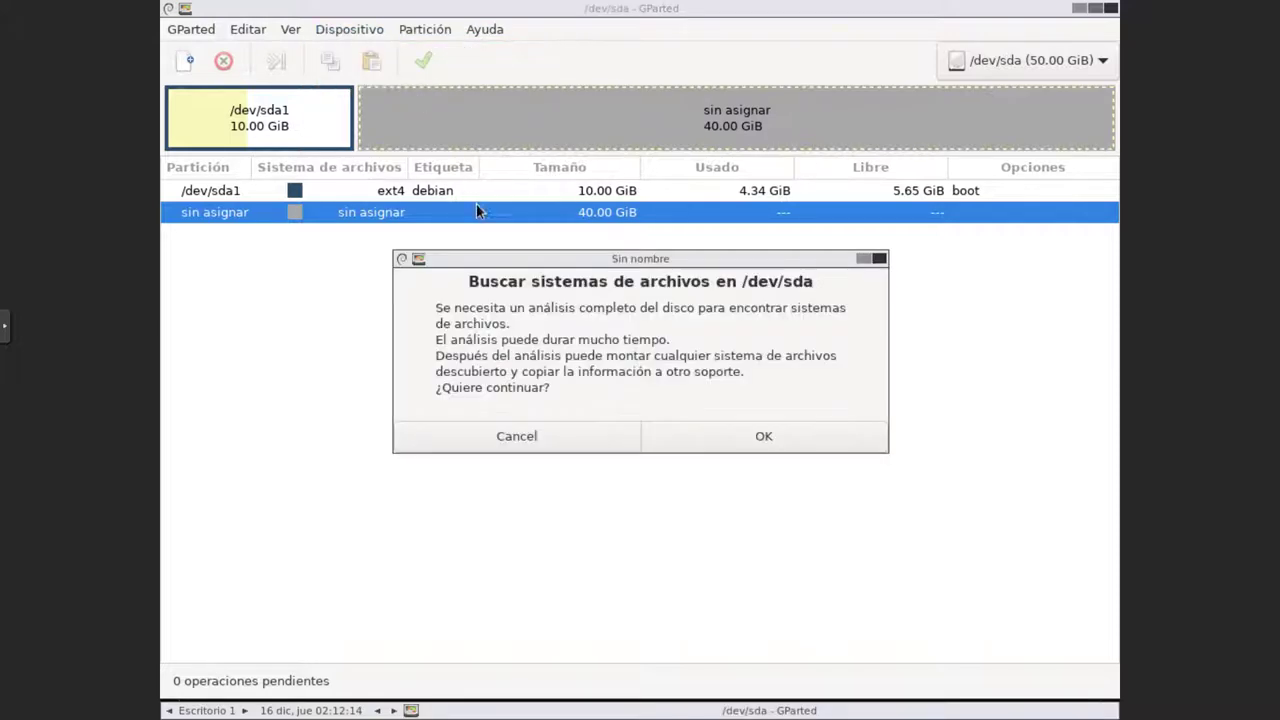
left_click(740, 433)
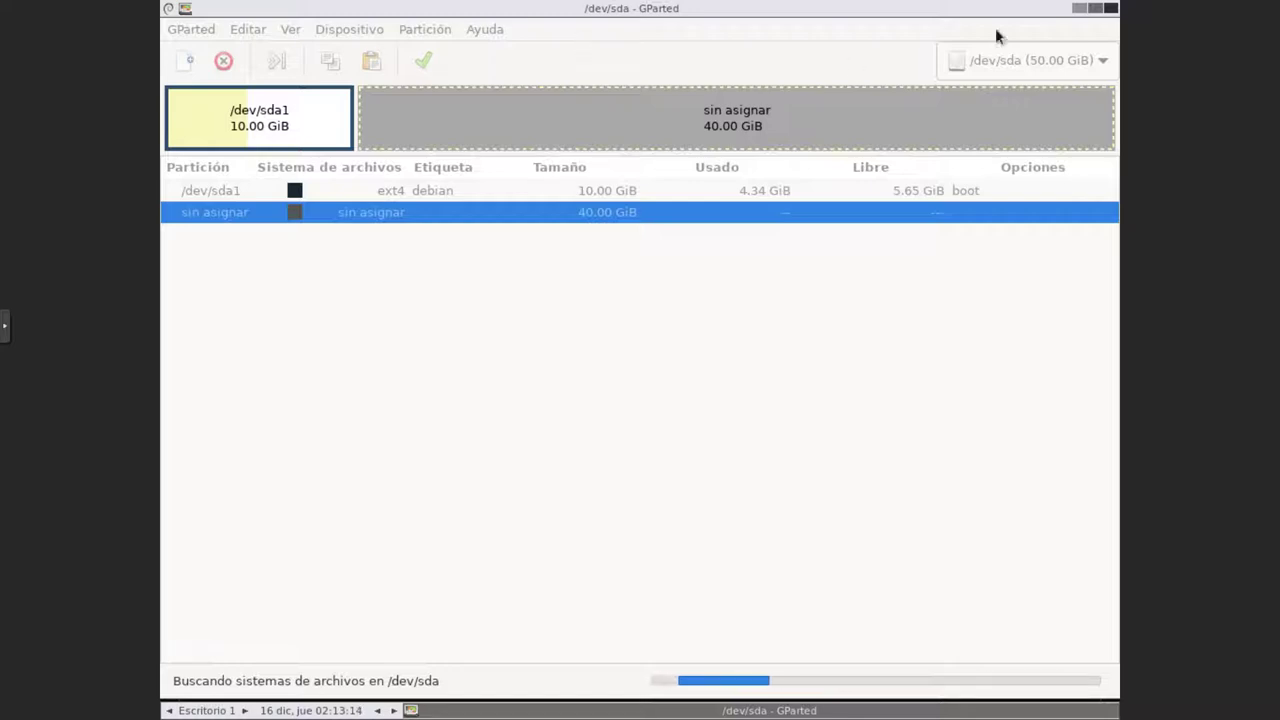
Minimize GParted during its scan, launch testdisk from the desktop and maximize its window.
left_click(1079, 9)
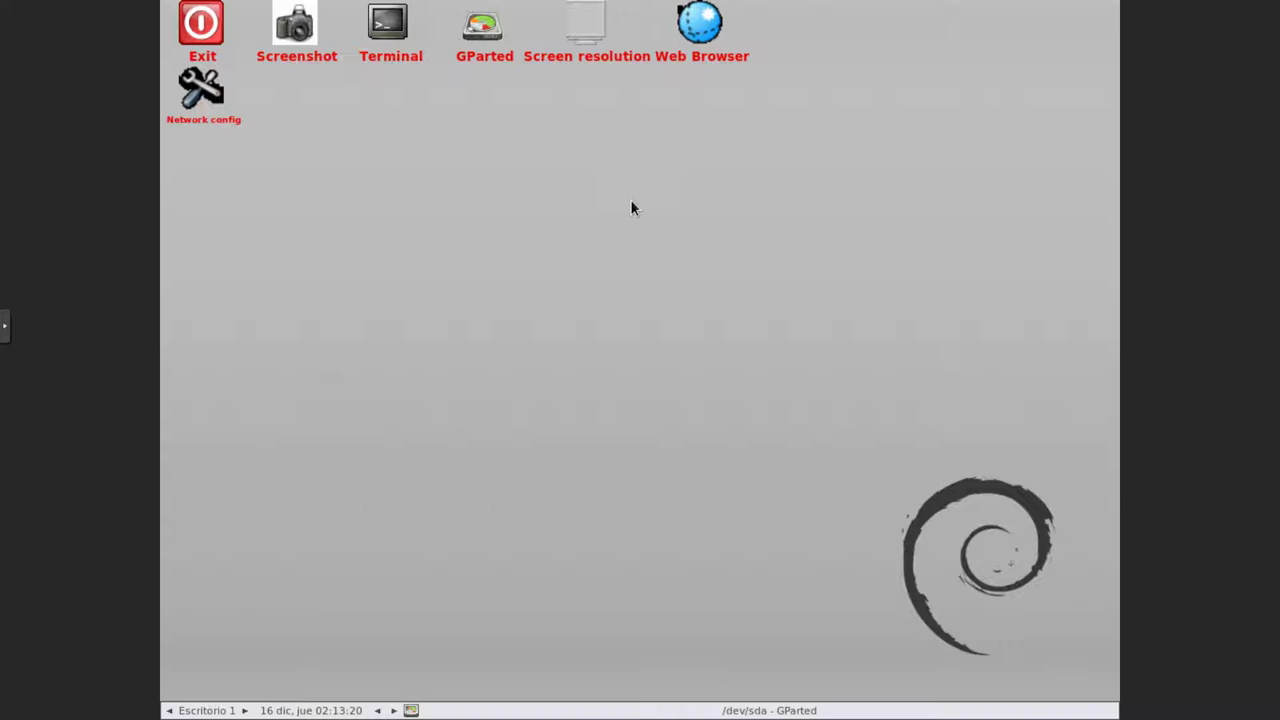
right_click(632, 207)
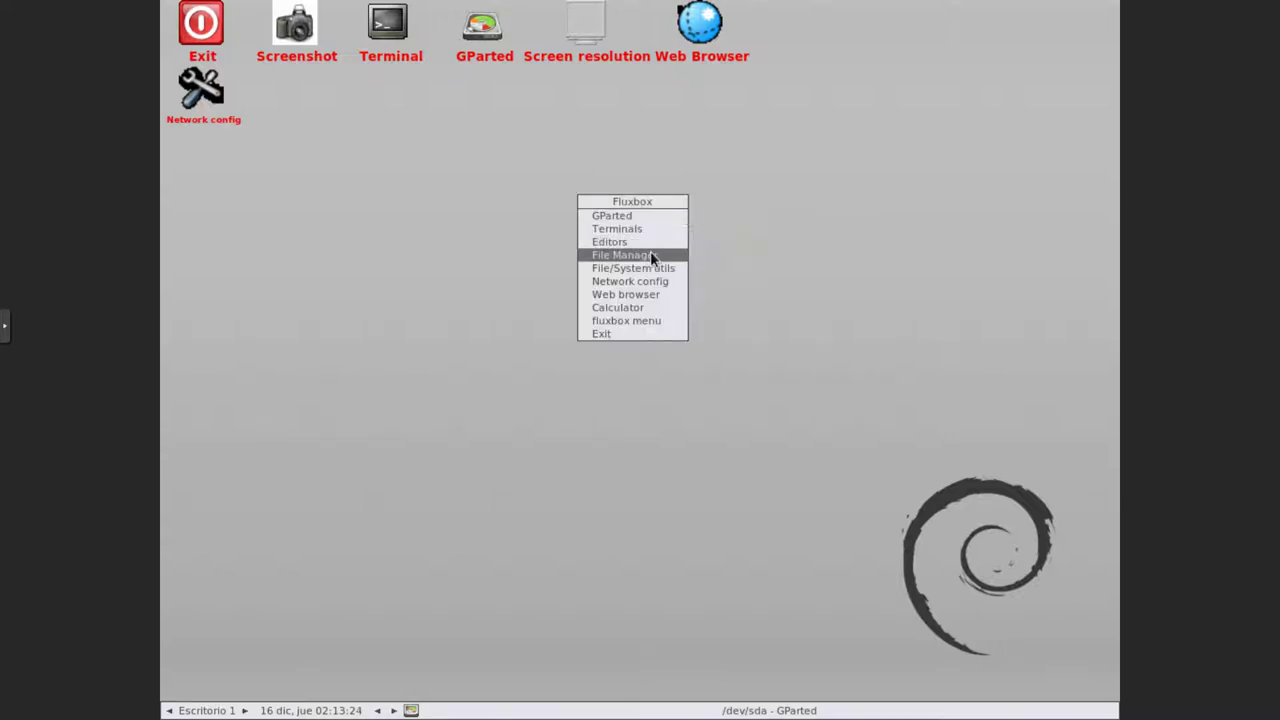
mouse_move(662, 270)
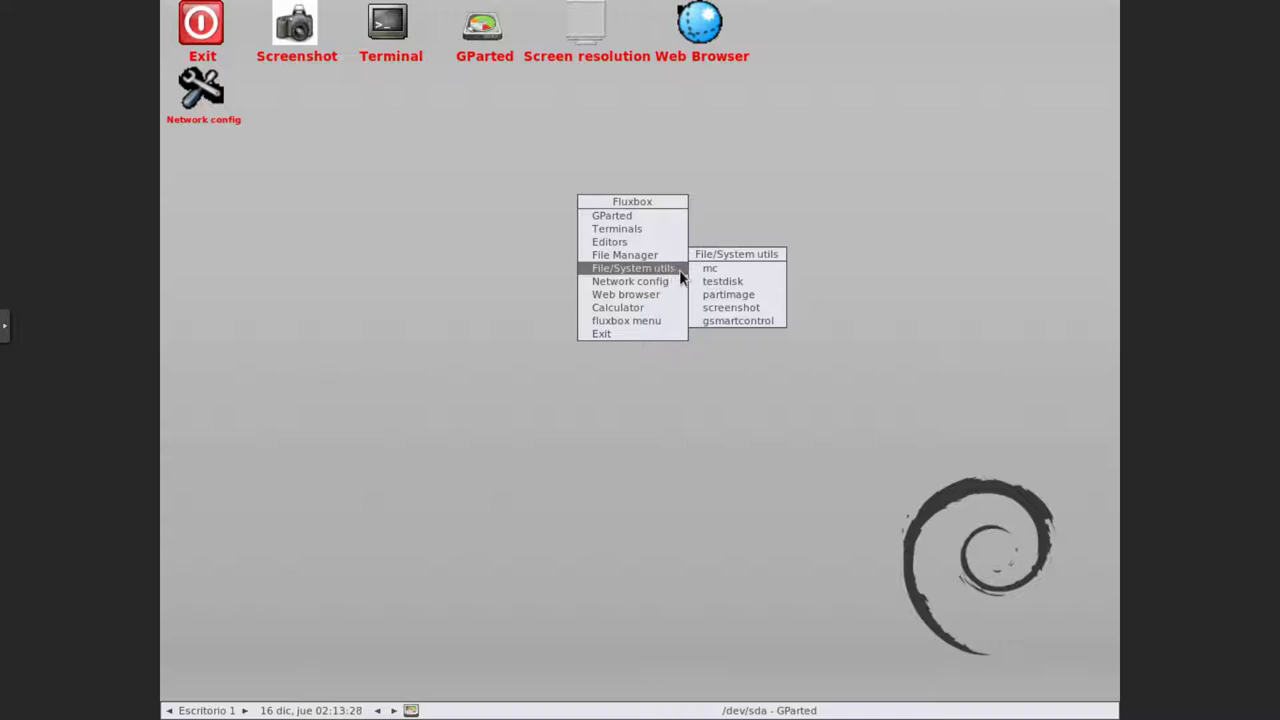
left_click(768, 286)
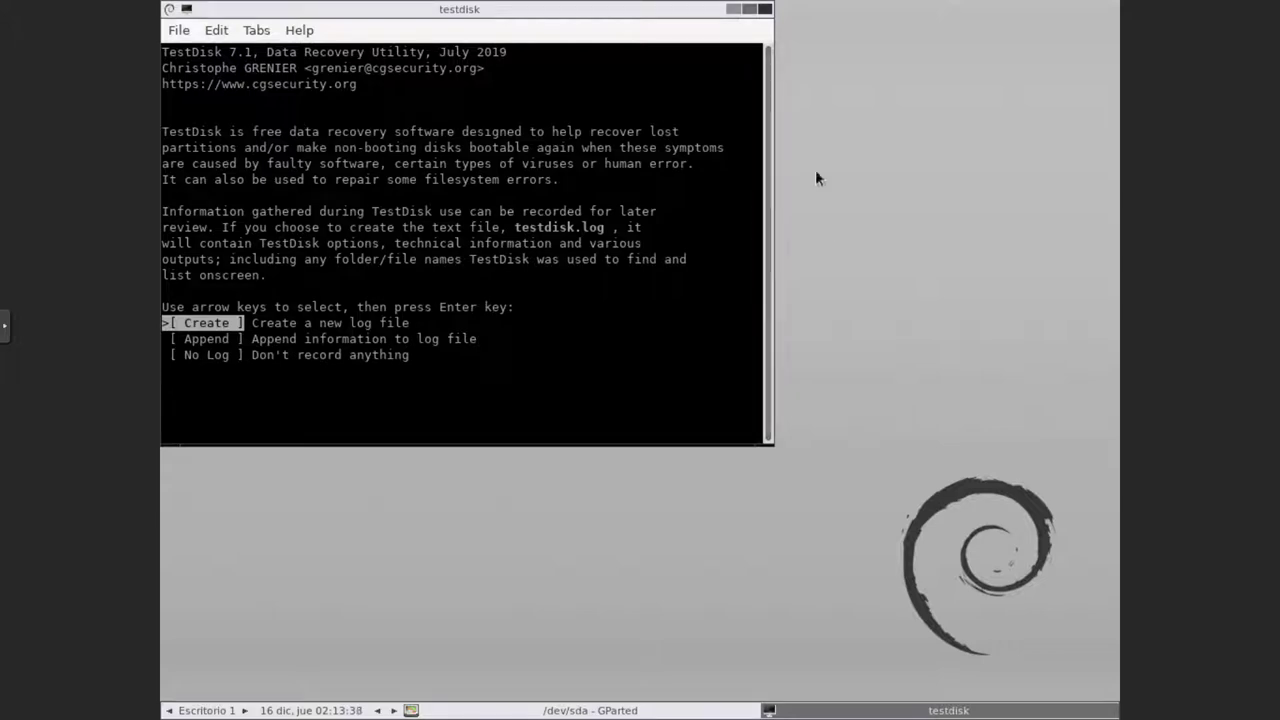
left_click(749, 9)
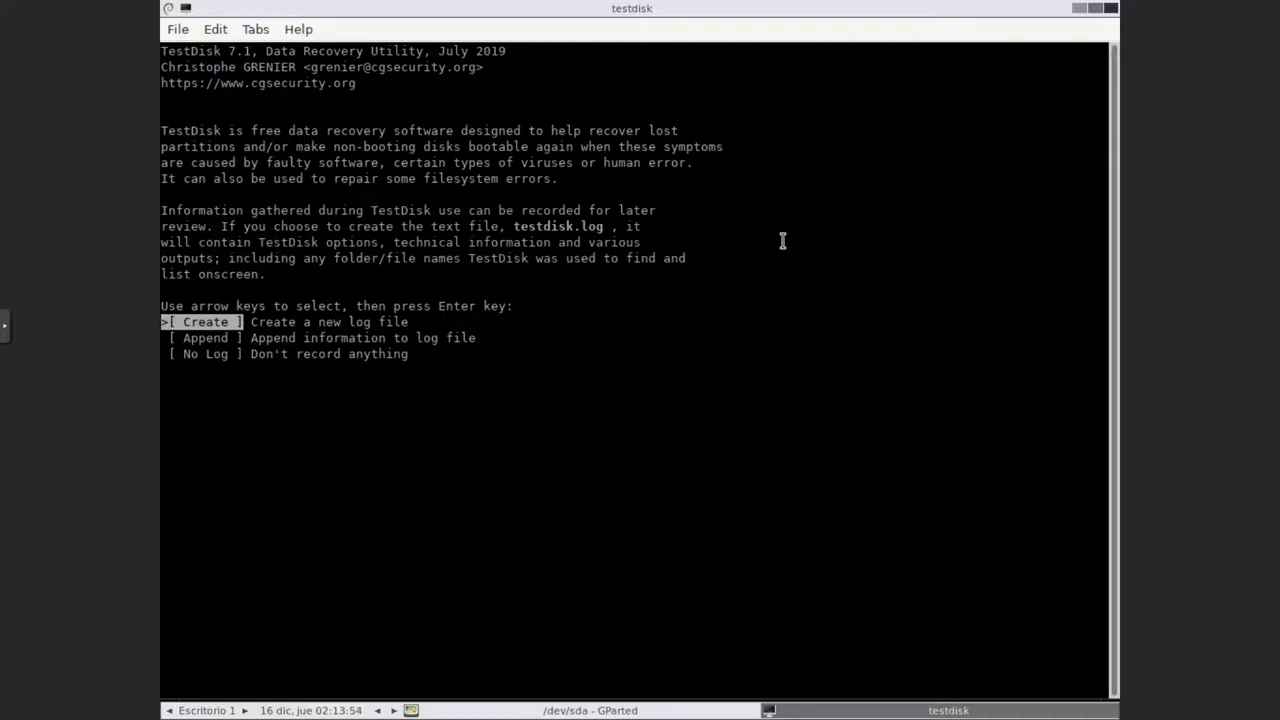
Create a new TestDisk log file and proceed with the 53 GB disk /dev/sda as the media.
key("Return")
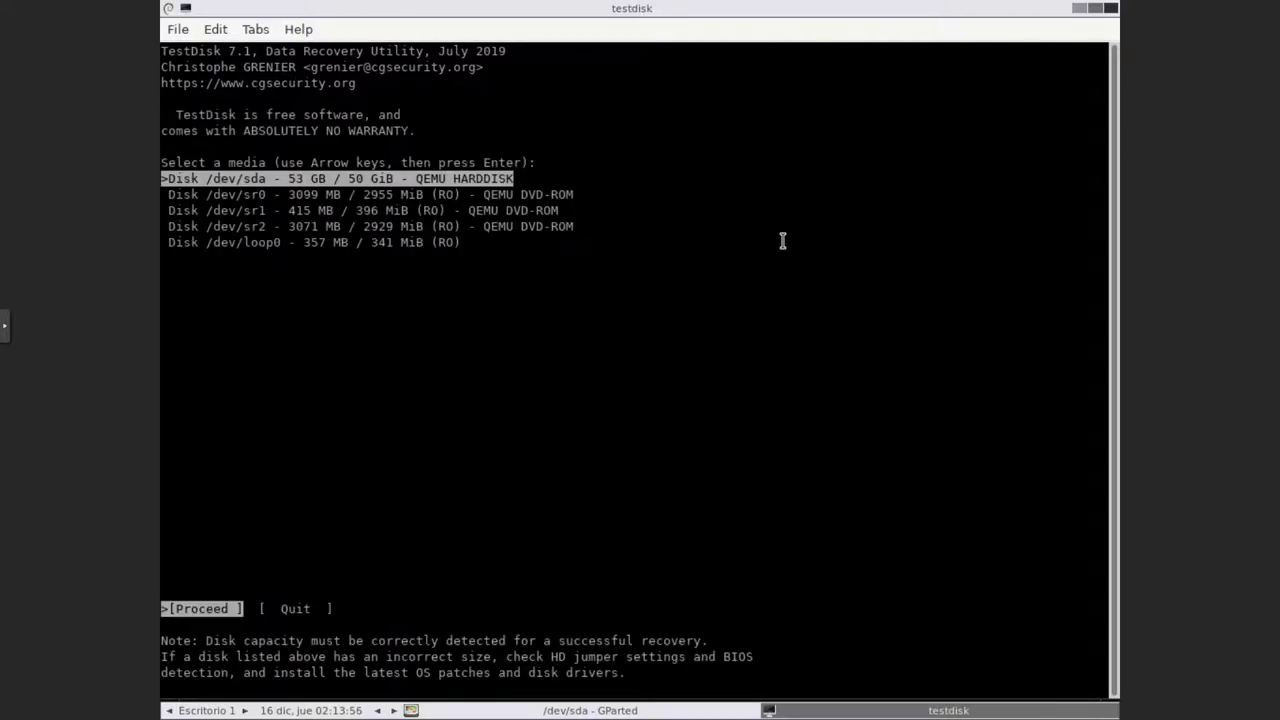
key("Down")
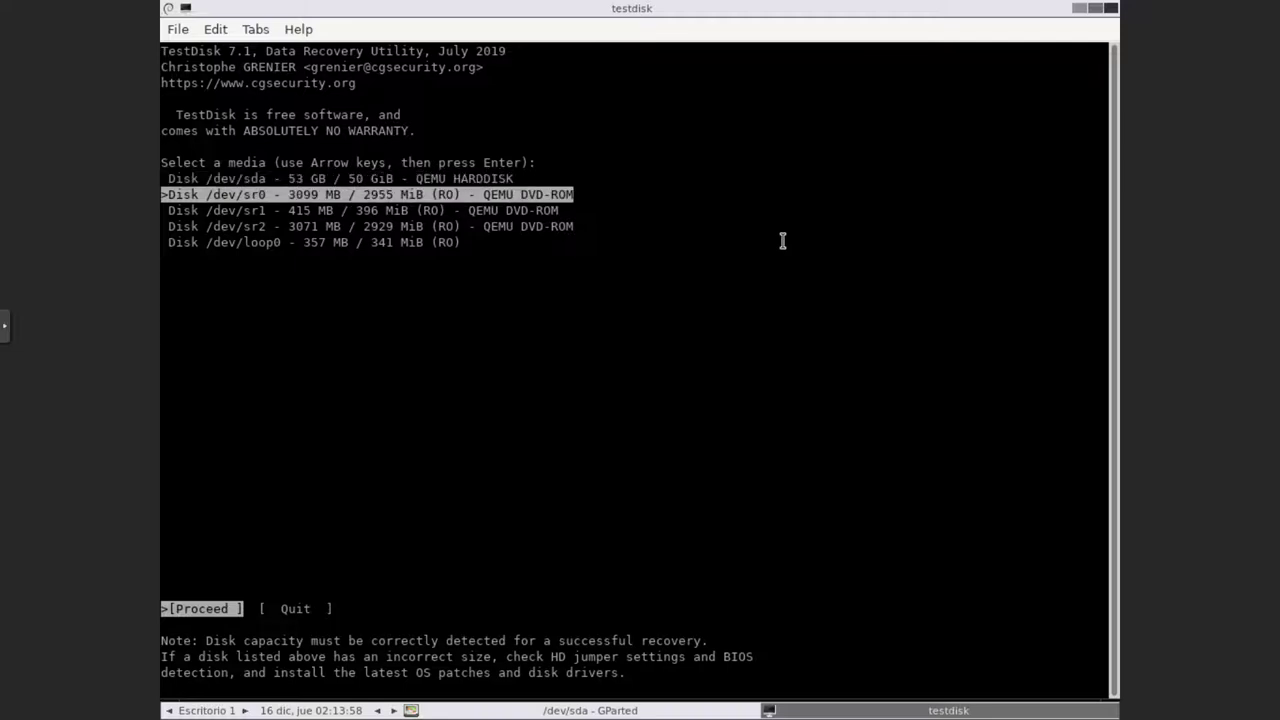
key("Up")
key("Down")
key("Down")
key("Up")
key("Down")
key("Down")
key("Up")
key("Up")
key("Down")
key("Down")
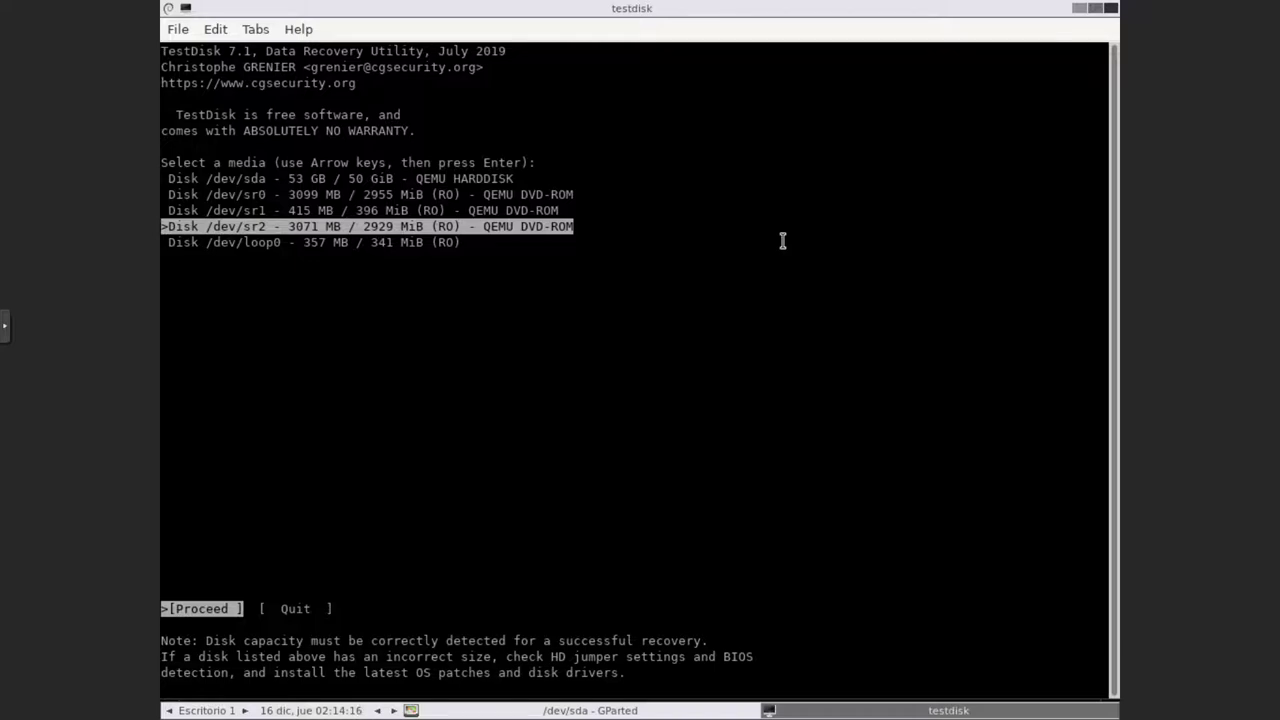
key("Up")
key("Up")
key("Up")
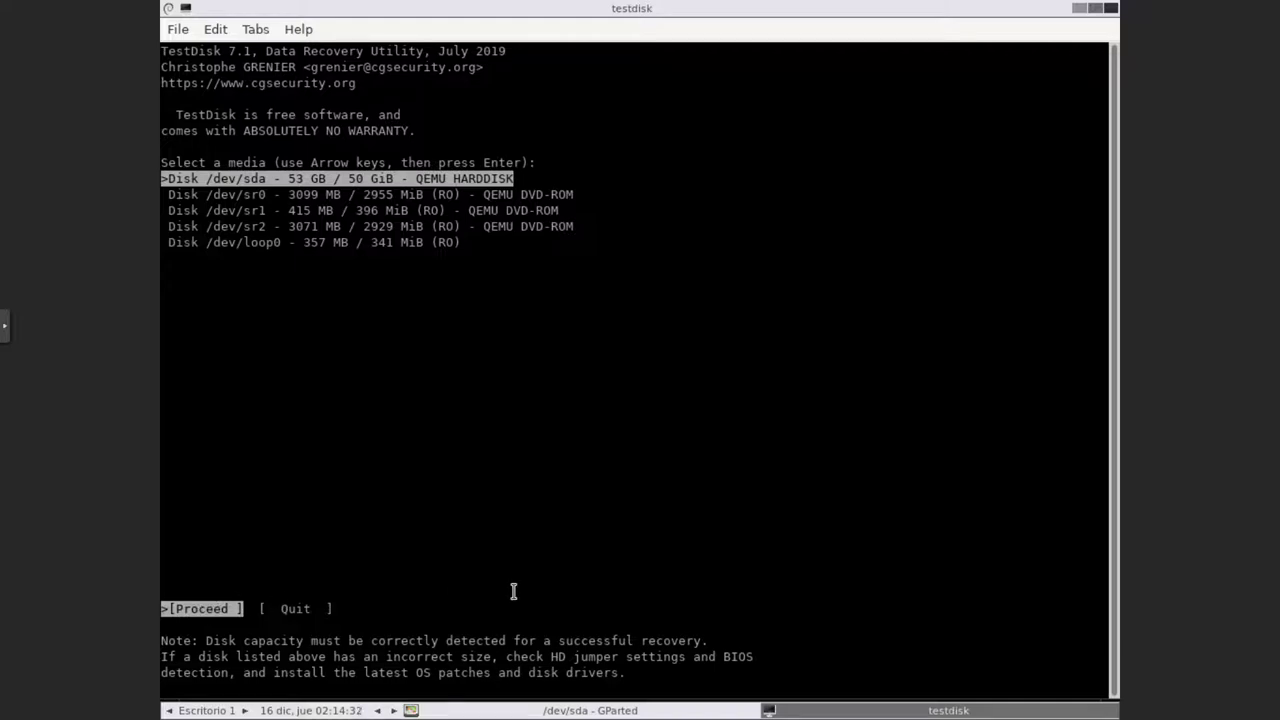
key("Return")
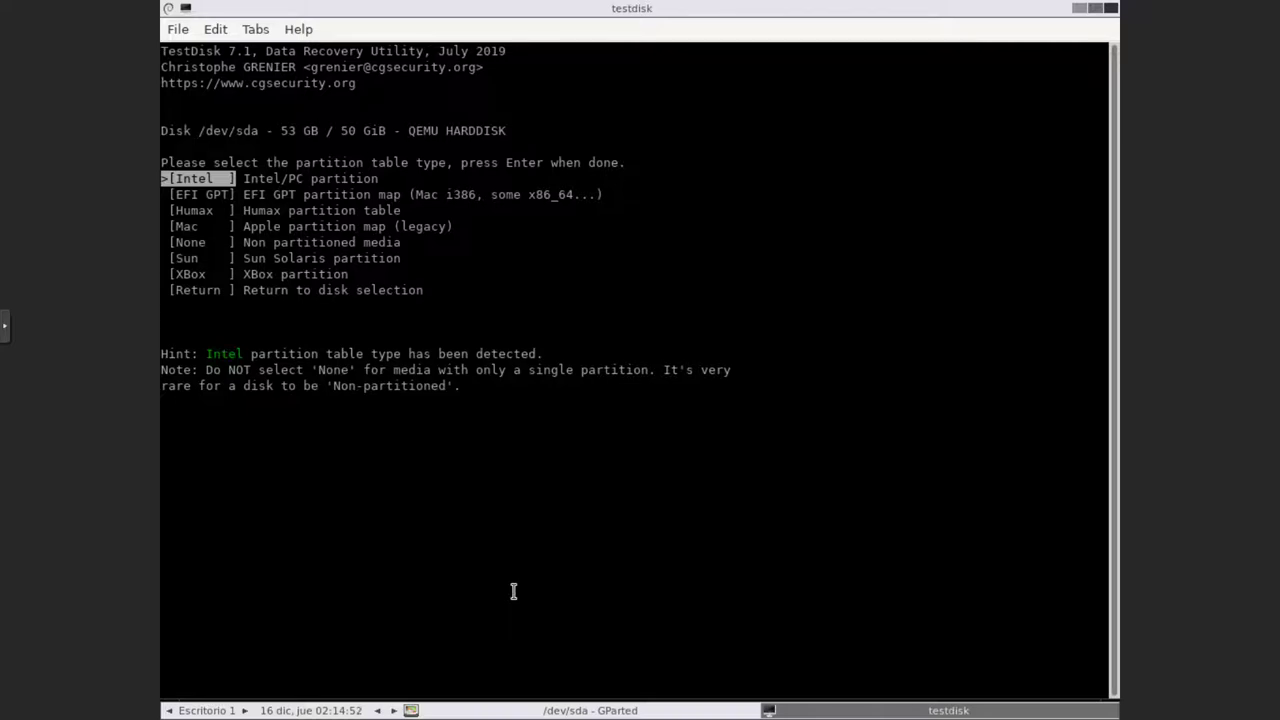
Review the partition table types and choose Intel/PC partition for /dev/sda.
key("Down")
key("Down")
key("Down")
key("Down")
key("Down")
key("Down")
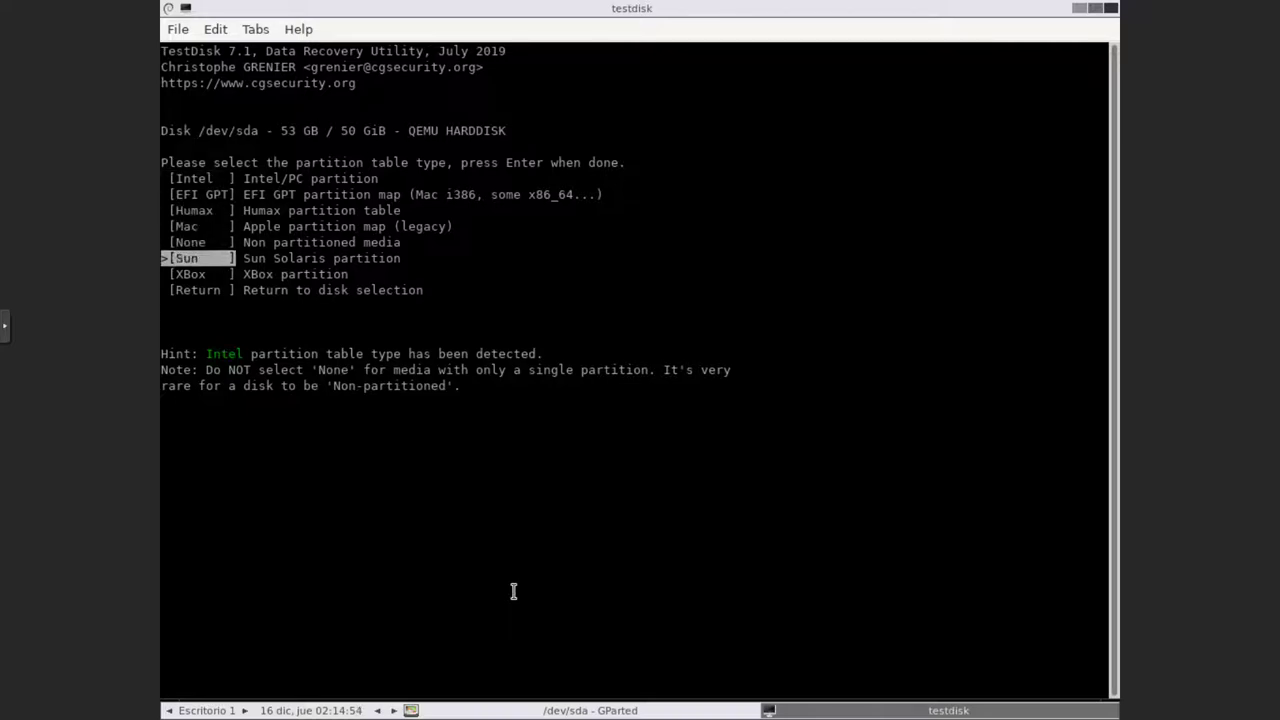
key("Down")
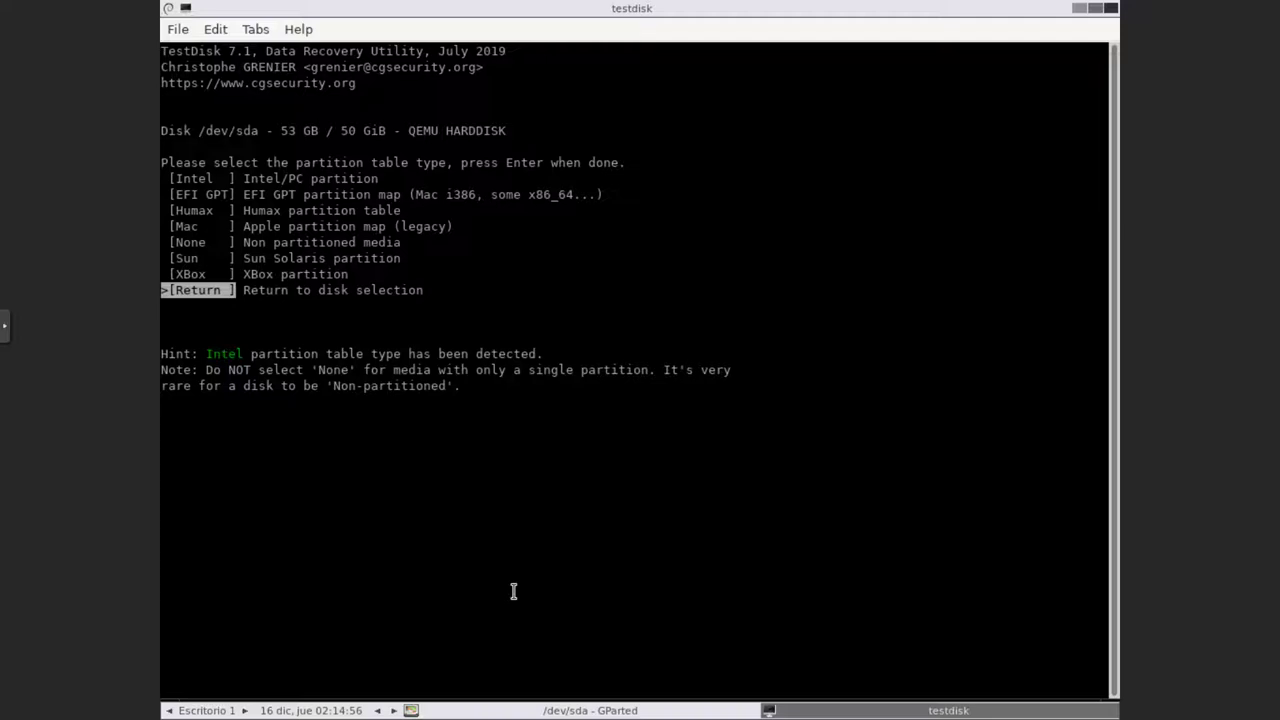
key("Up")
key("Up")
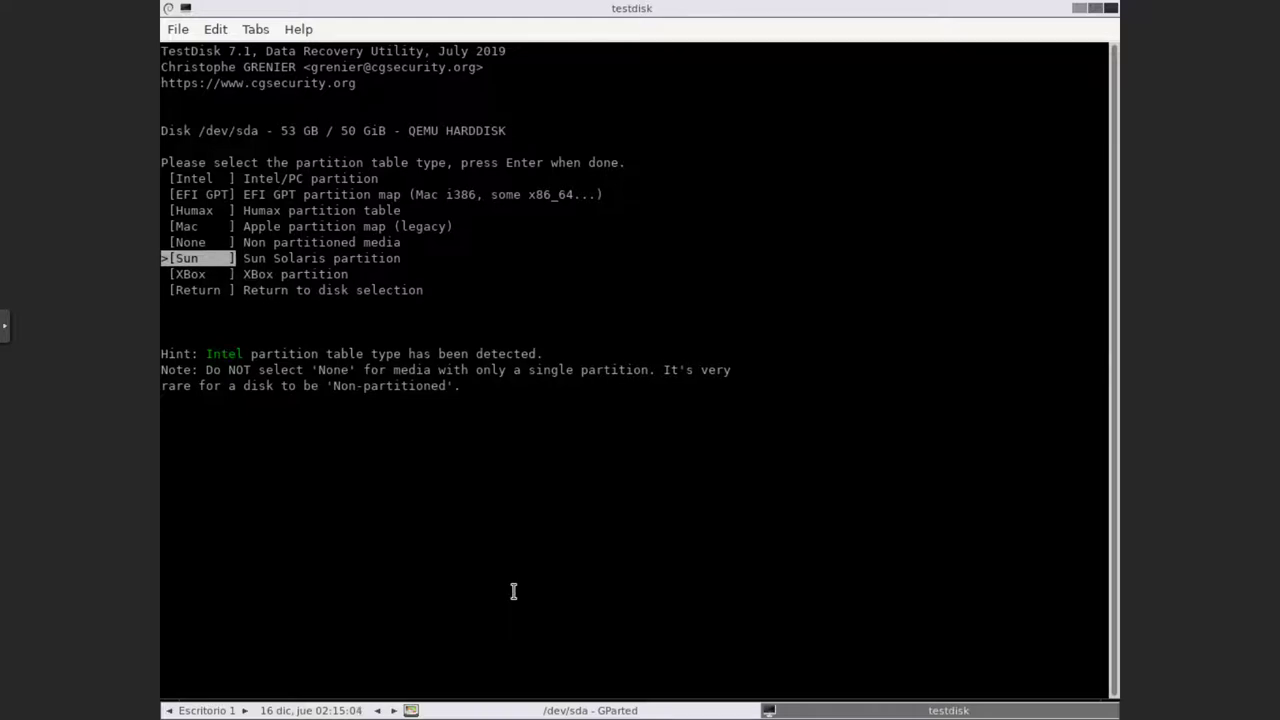
key("Up")
key("Up")
key("Up")
key("Up")
key("Up")
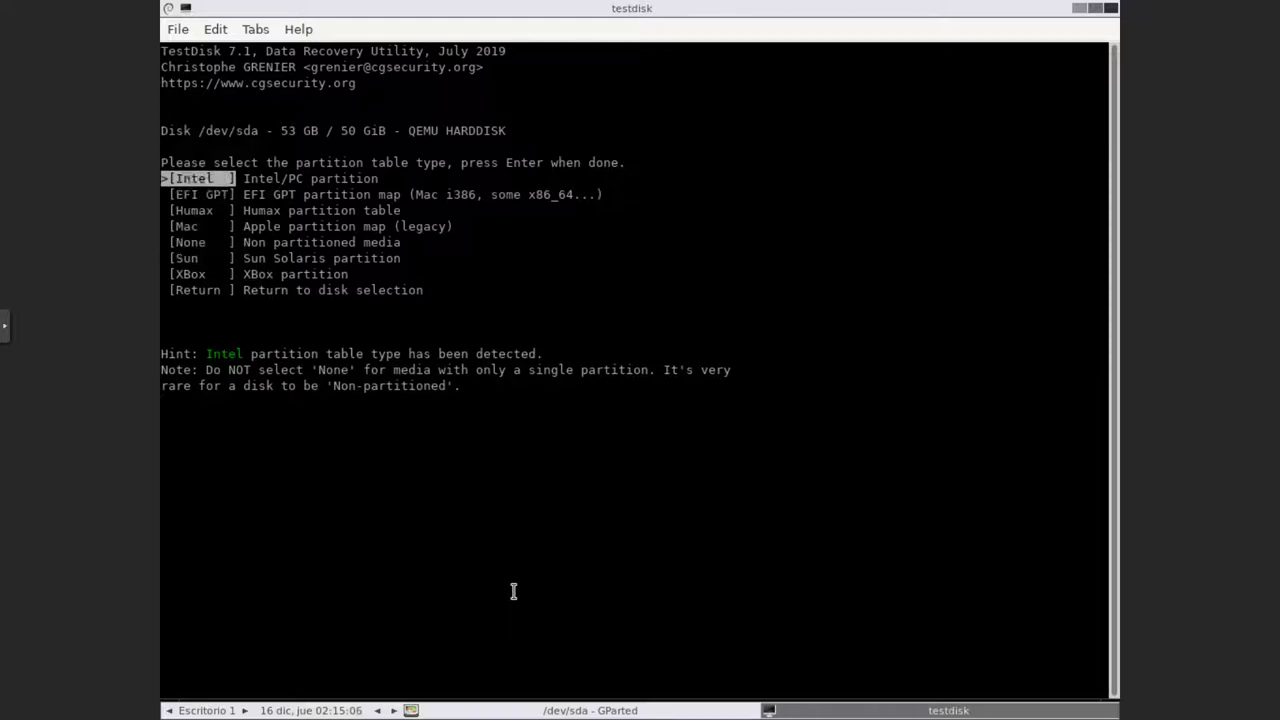
key("Return")
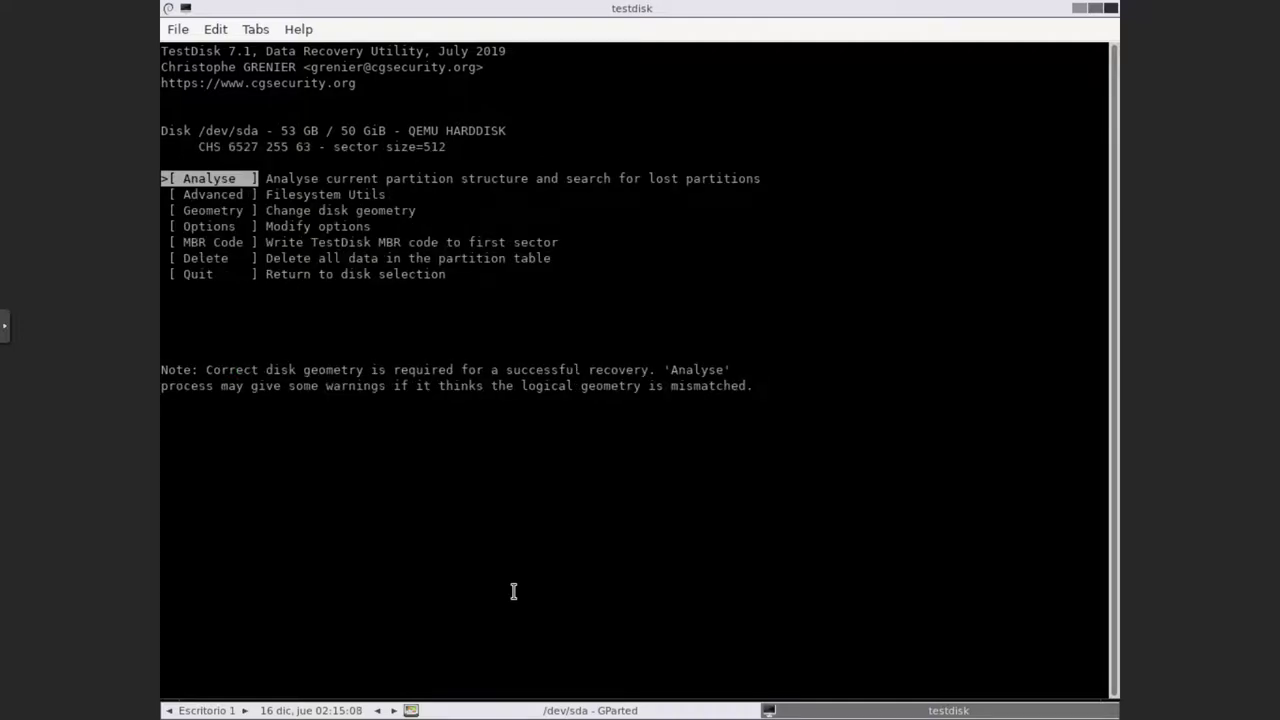
Analyse the current partition structure of /dev/sda.
key("Down")
key("Up")
key("Return")
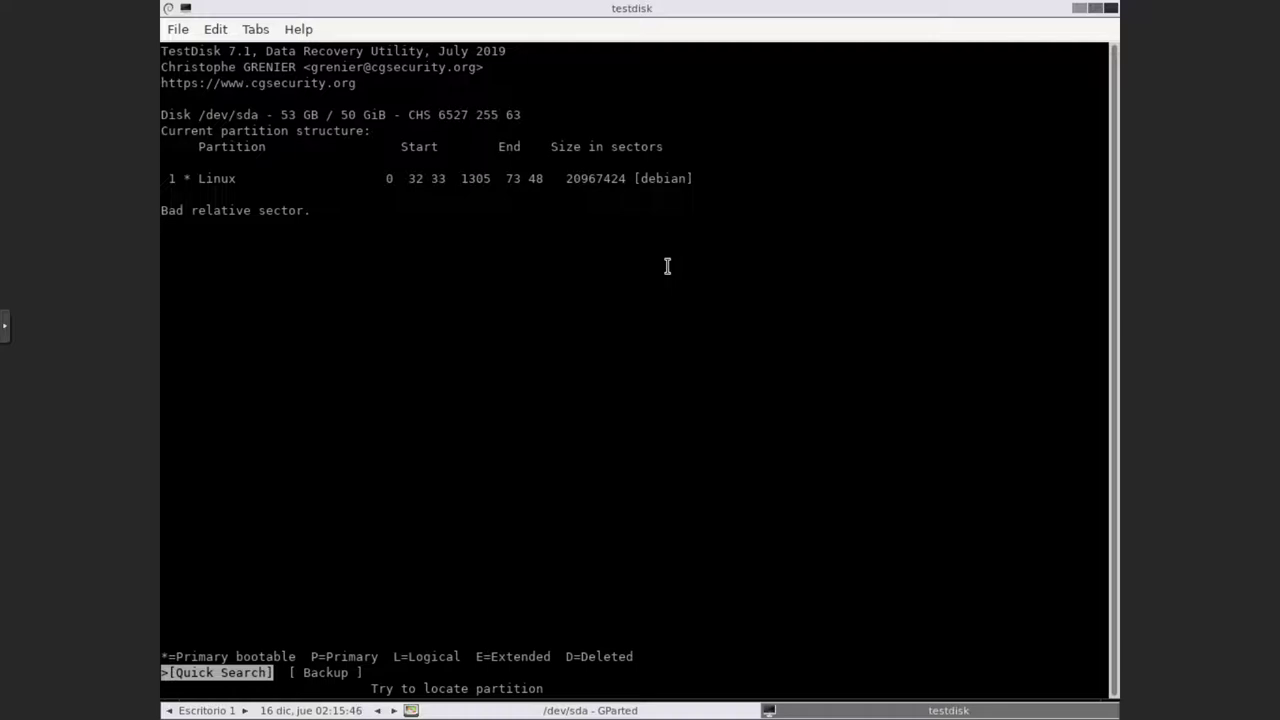
Run a Quick Search on /dev/sda to locate lost partitions, without backing up the current partition list.
key("Right")
key("Left")
key("Right")
key("Left")
key("Right")
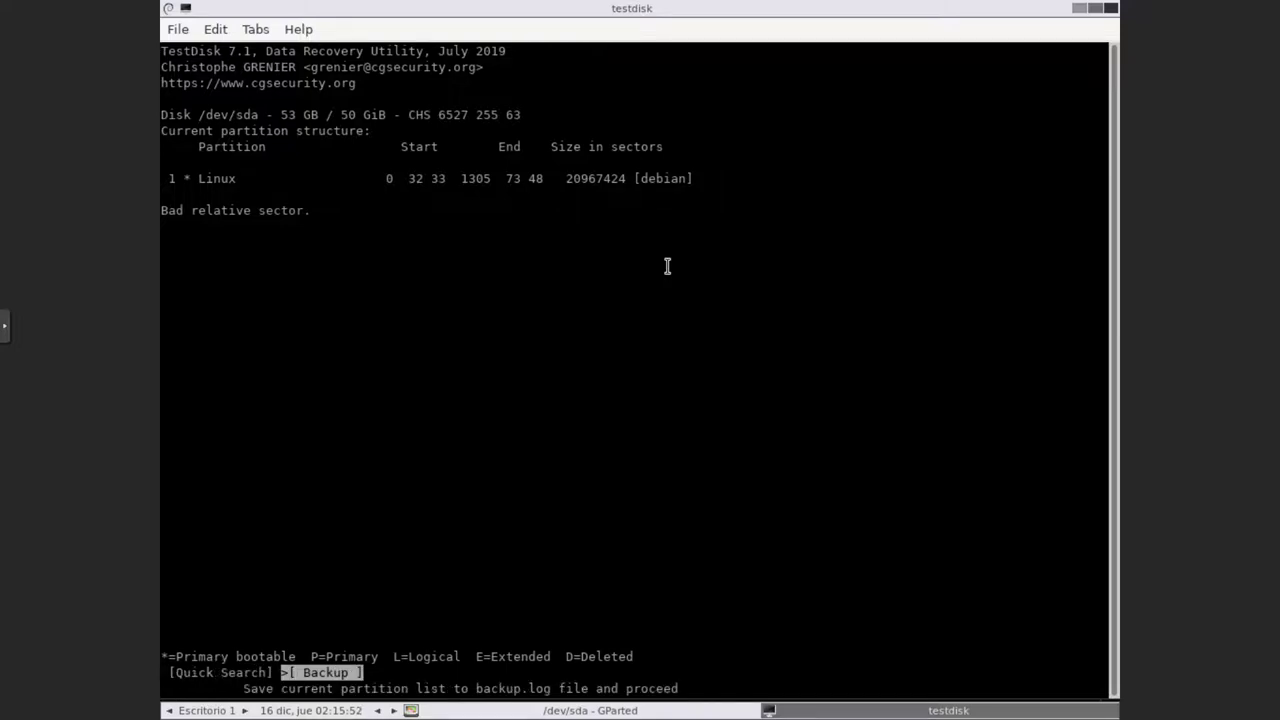
key("Left")
key("Return")
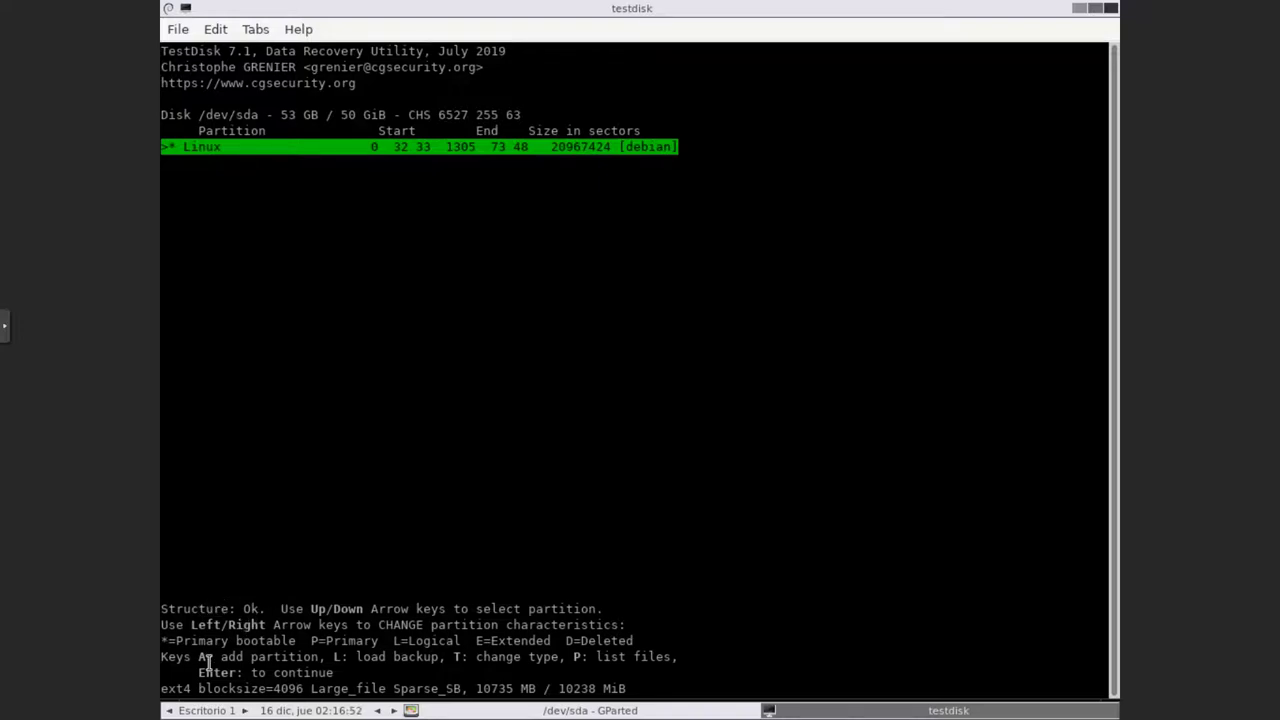
Accept the found Linux partition, write the partition structure to disk and confirm with Y.
left_click_drag(168, 608, 258, 608)
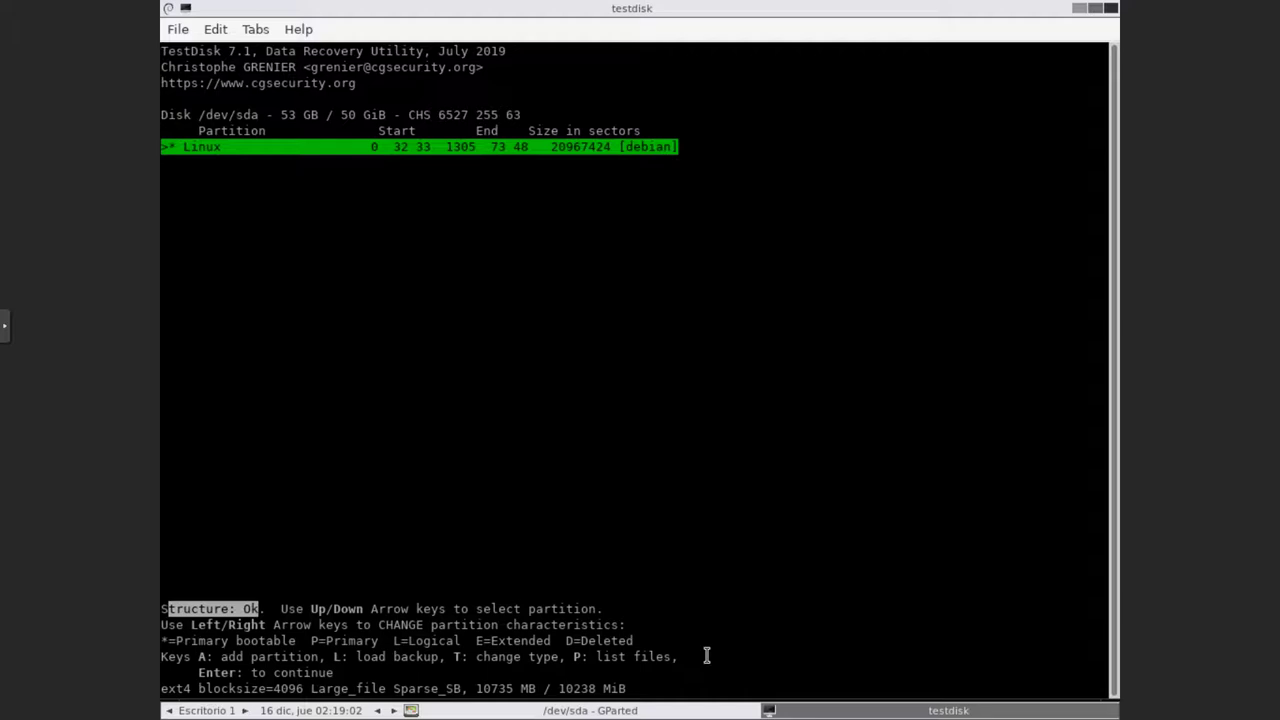
key("Return")
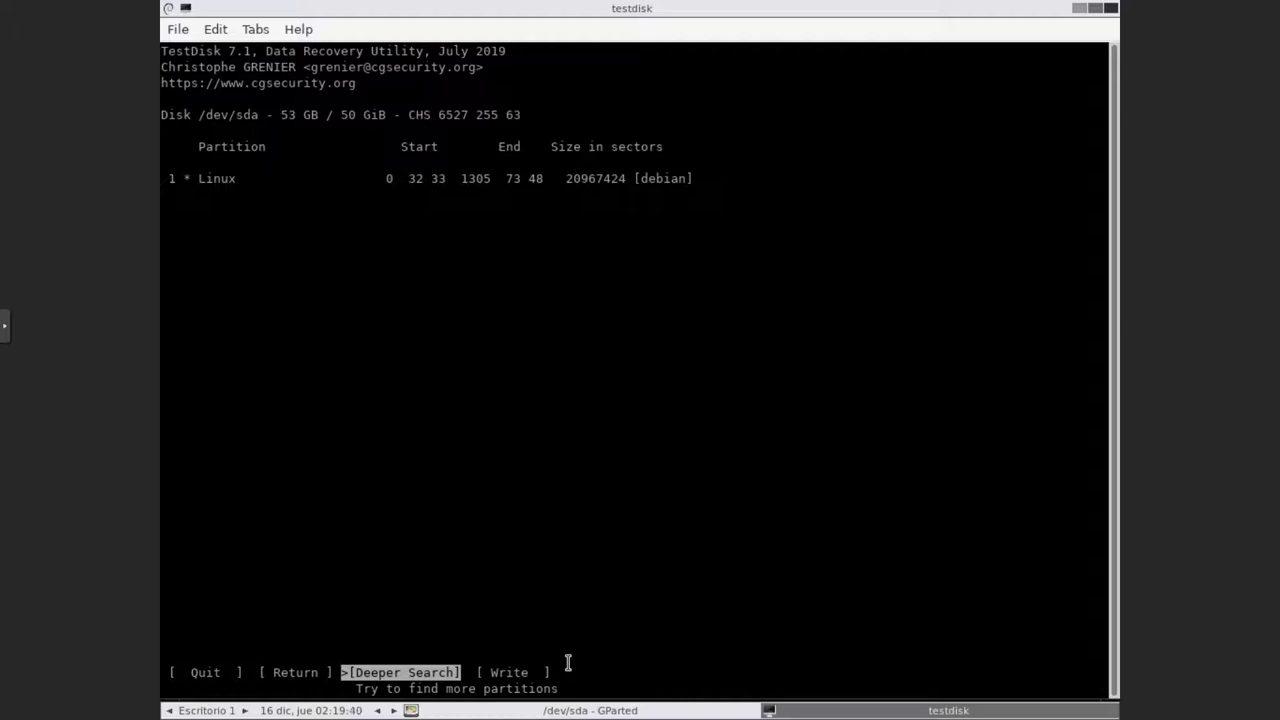
key("Right")
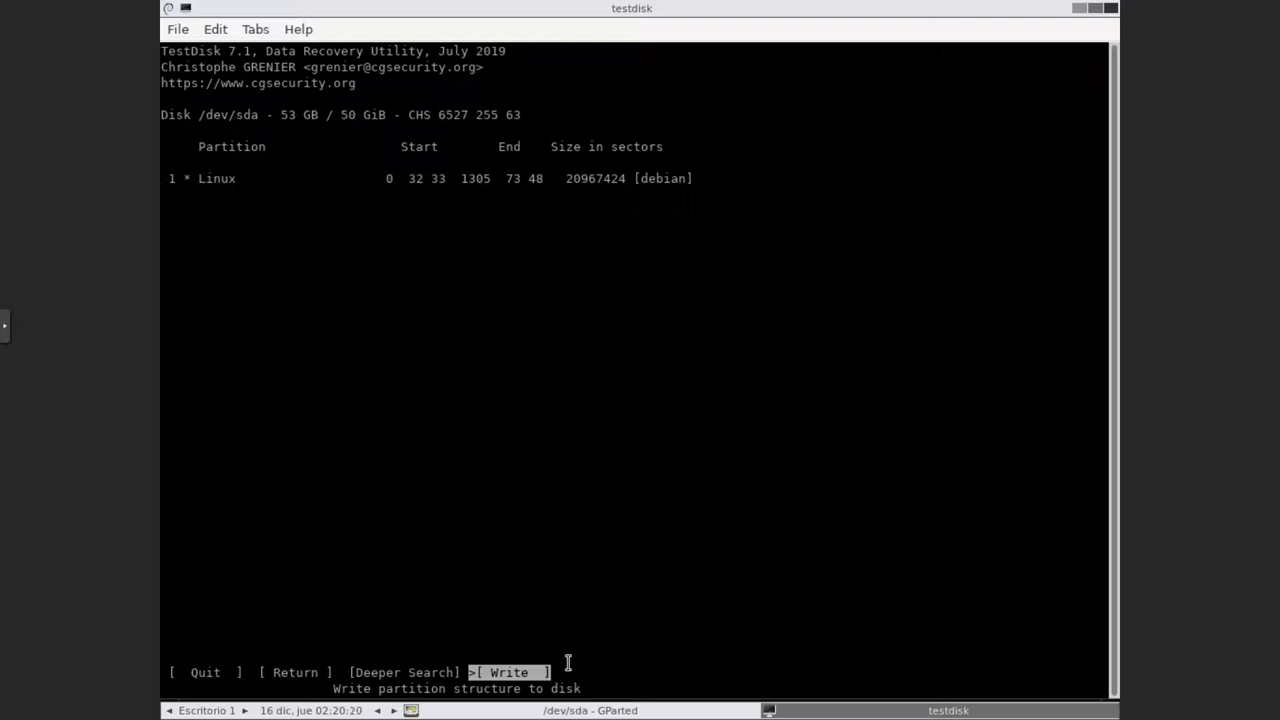
key("Return")
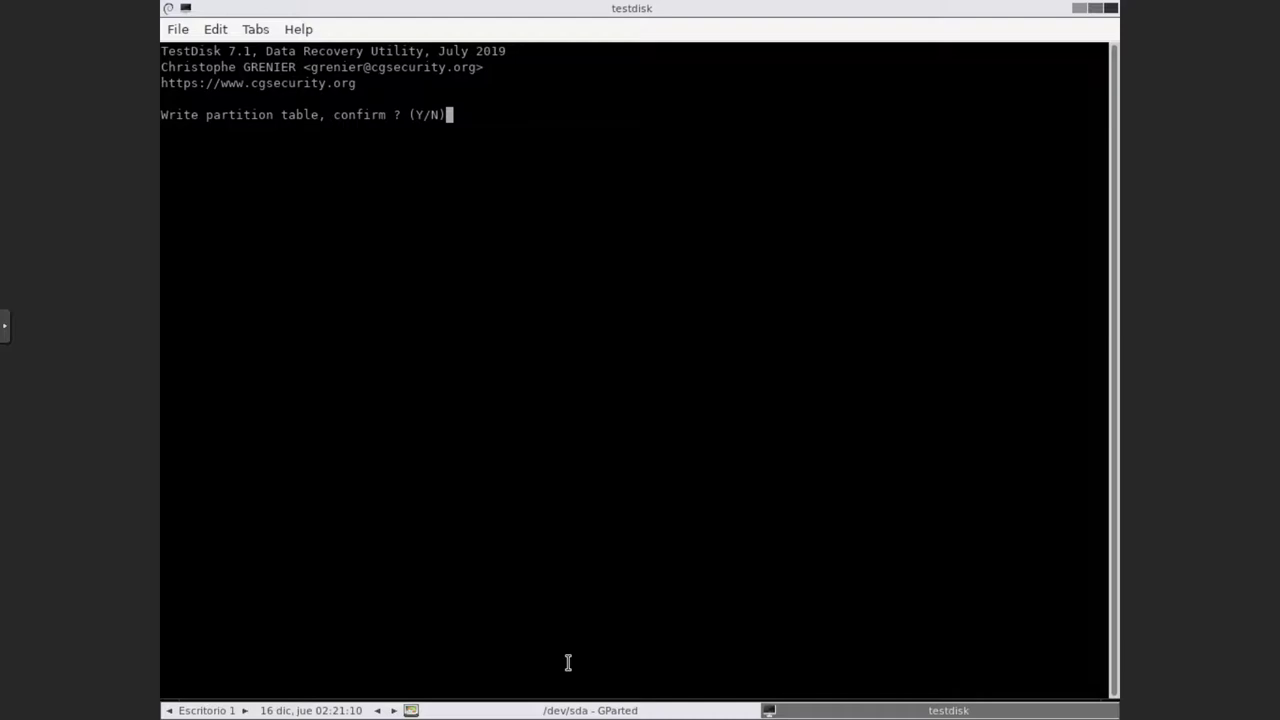
key("y")
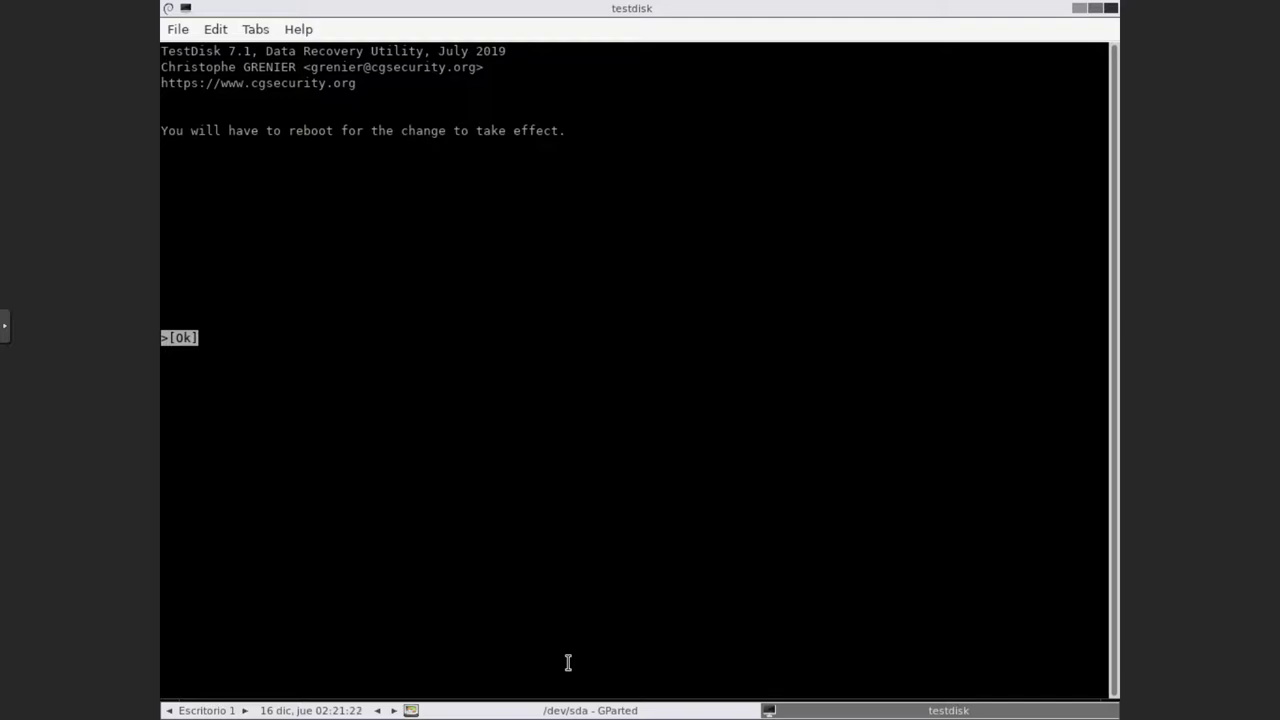
key("Return")
Return to disk selection and quit TestDisk.
key("Down")
key("Down")
key("Down")
key("Down")
key("Down")
key("Down")
key("Down")
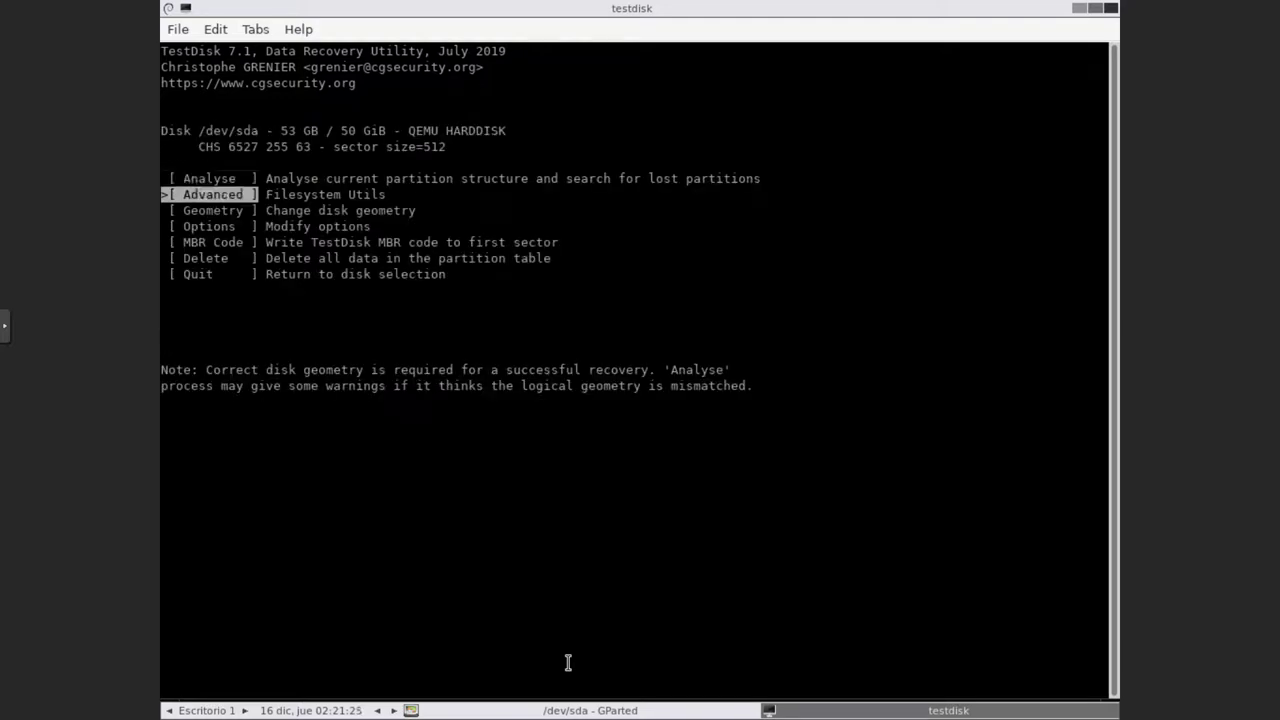
key("Up")
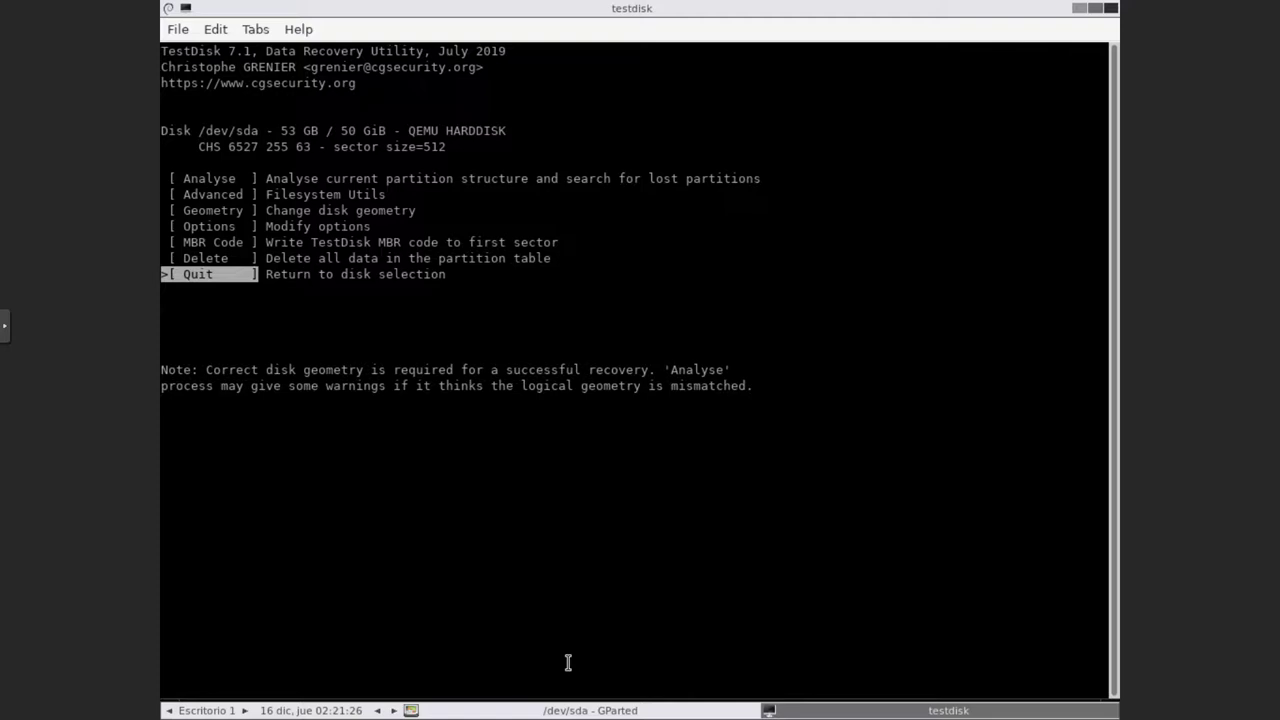
key("Return")
key("Right")
key("Return")
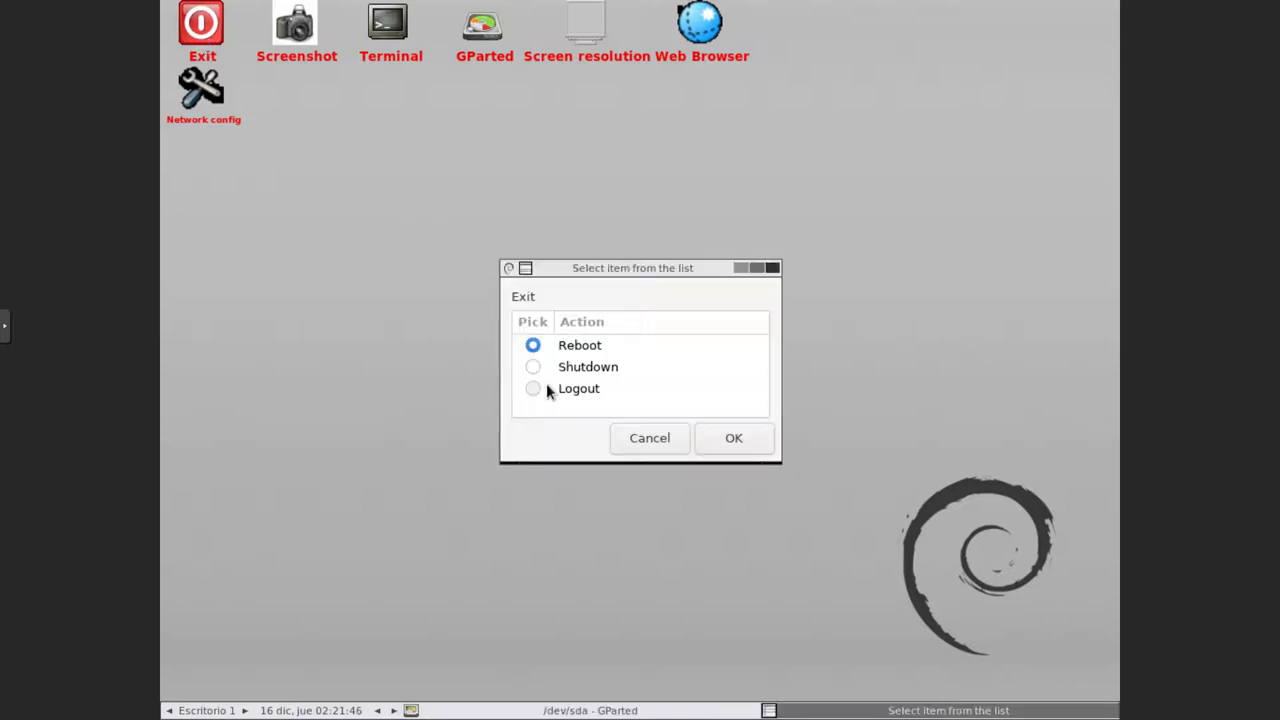
Reboot out of GParted Live and hold the startup at the Debian GRUB menu.
left_click(730, 438)
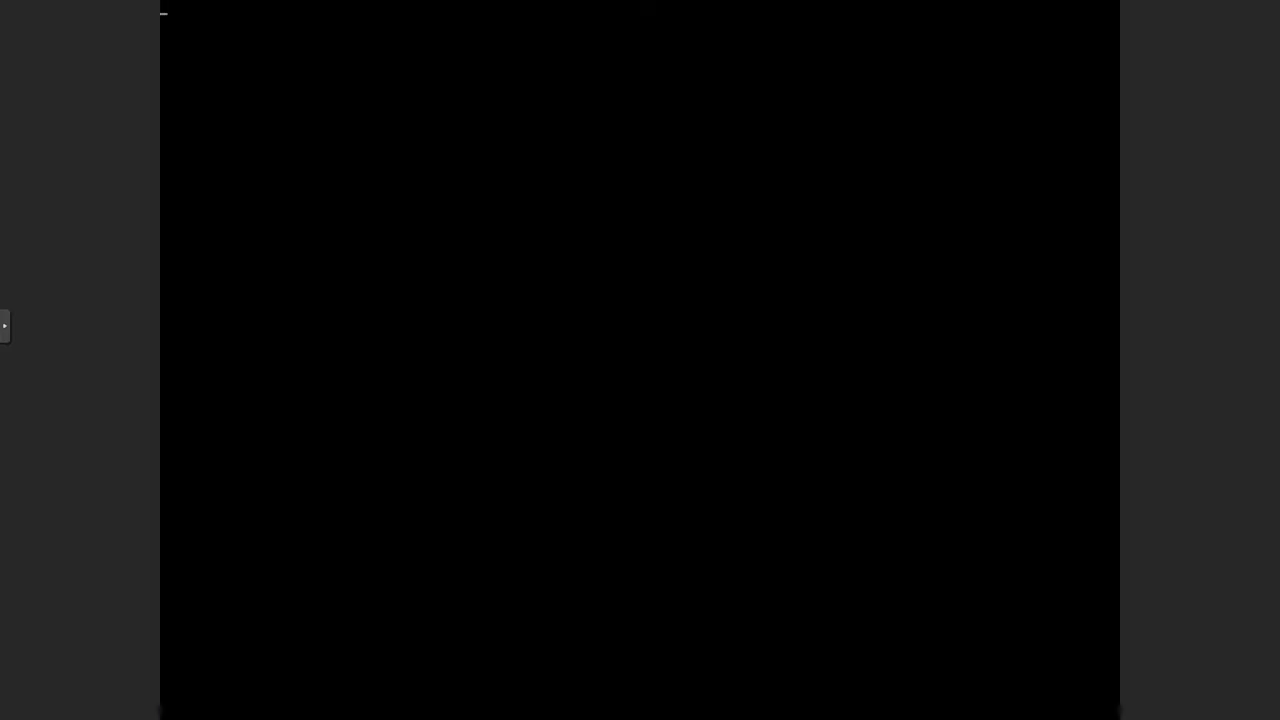
key("Return")
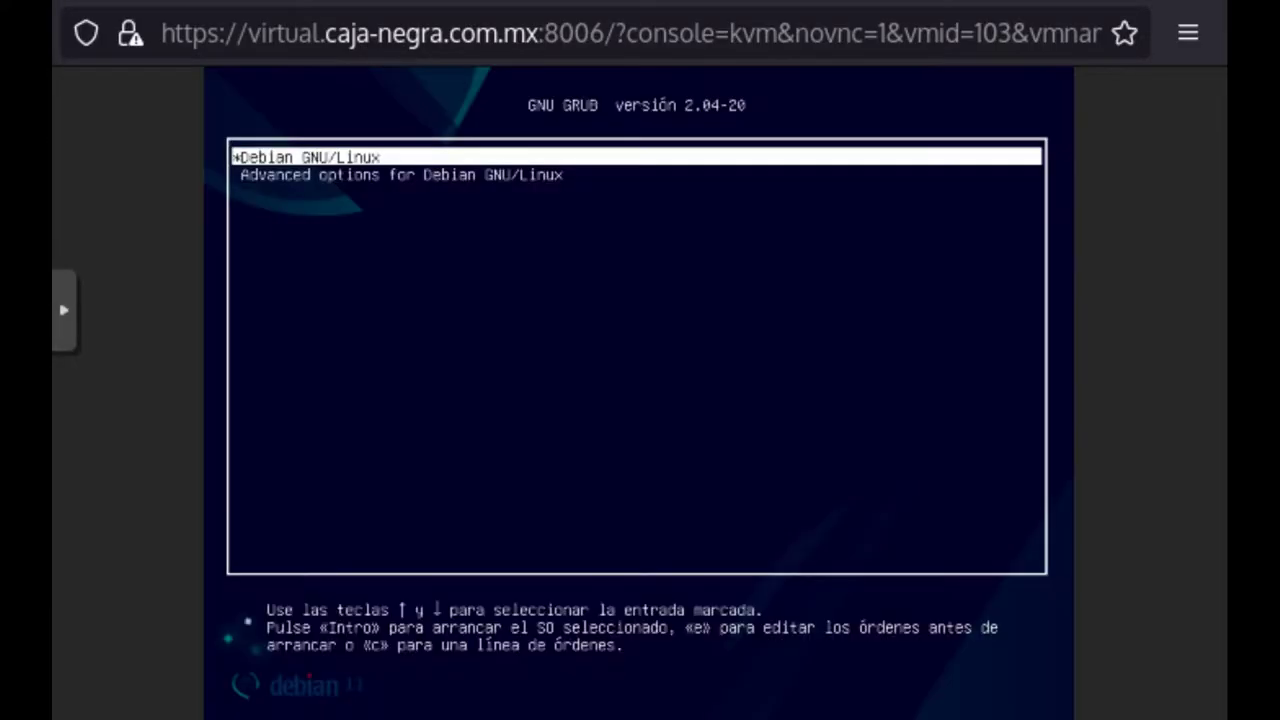
key("Down")
key("Up")
Reset the virtual machine from the noVNC console and boot it from device 5, the Ubuntu 20.04.3 LTS amd64 DVD.
left_click(64, 310)
left_click(88, 456)
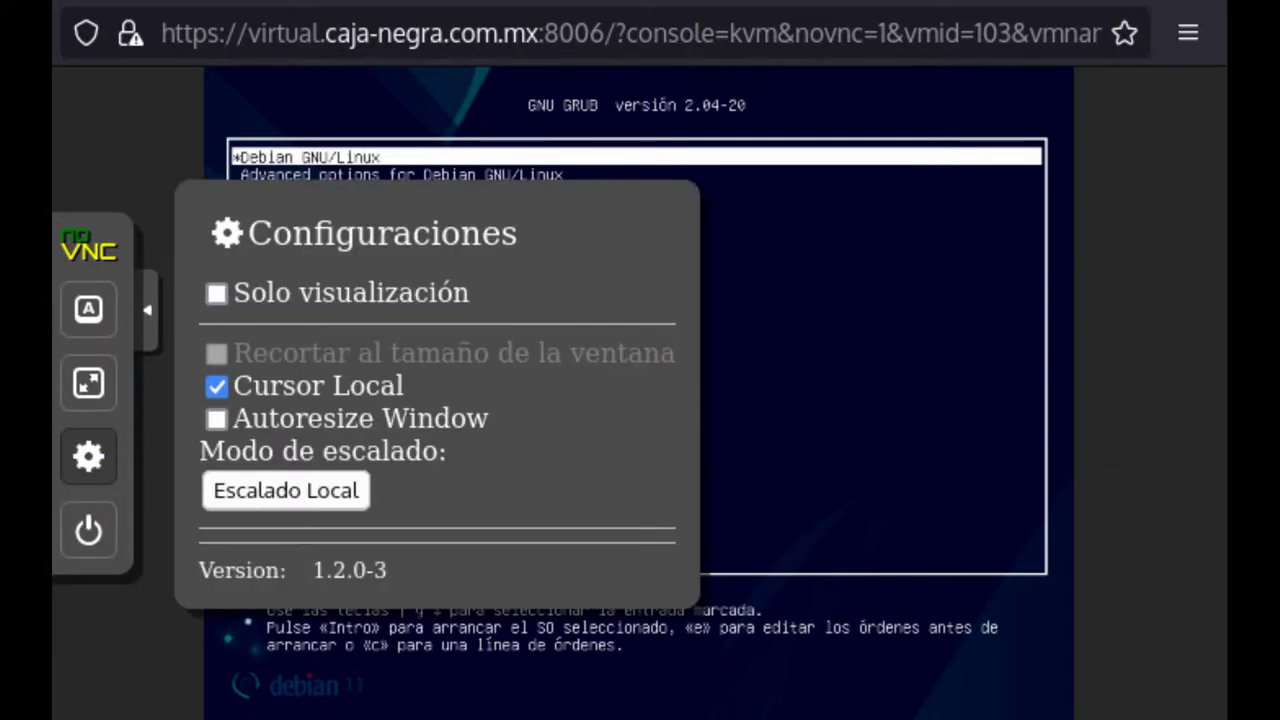
left_click(88, 530)
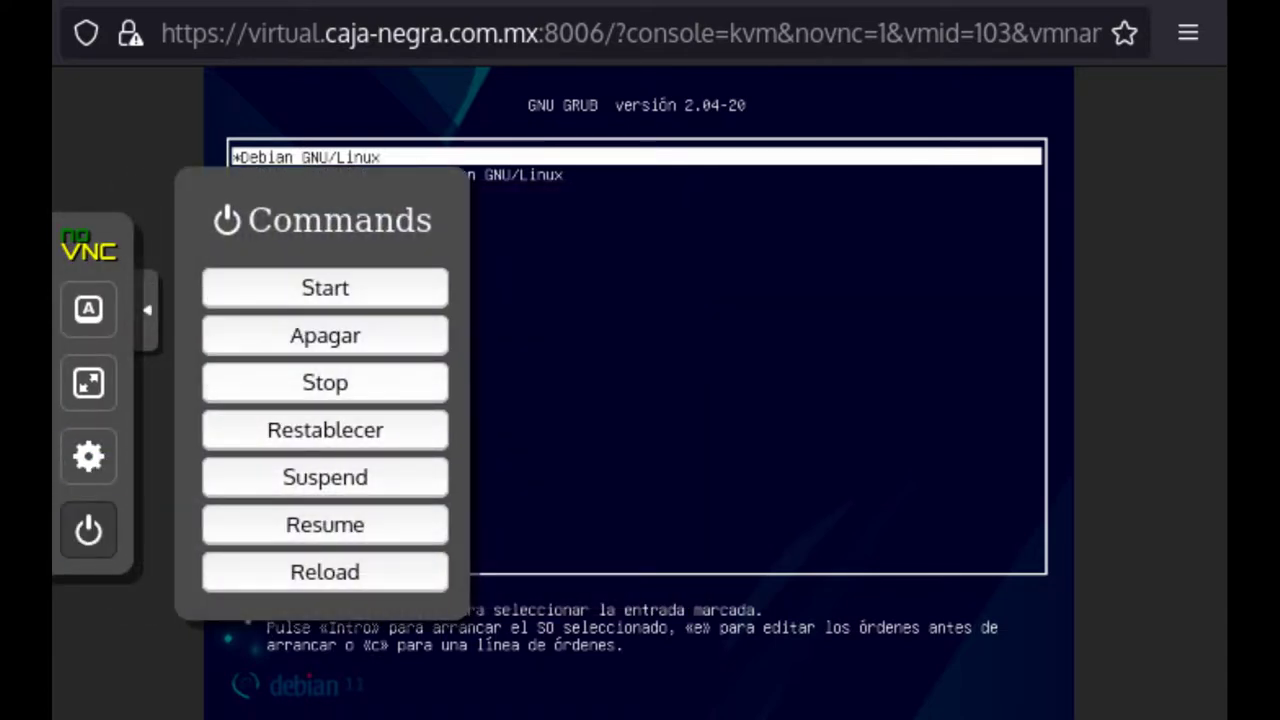
left_click(325, 430)
left_click(951, 451)
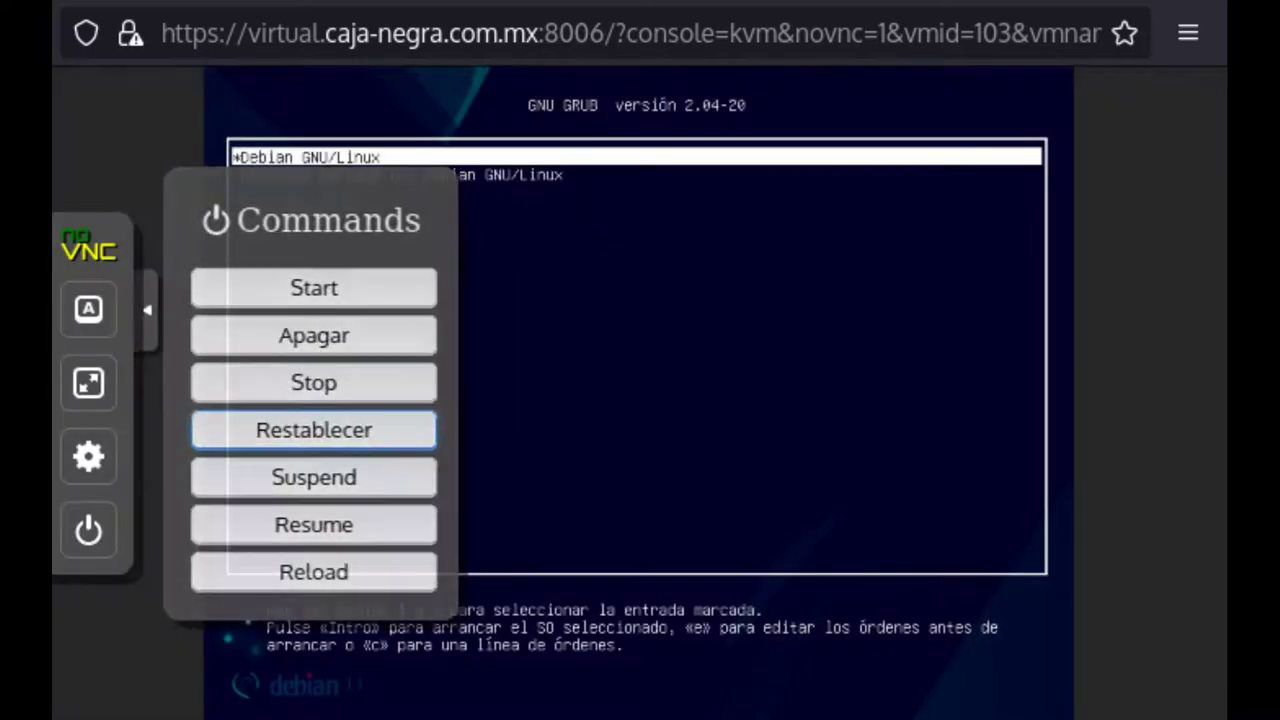
key("Escape")
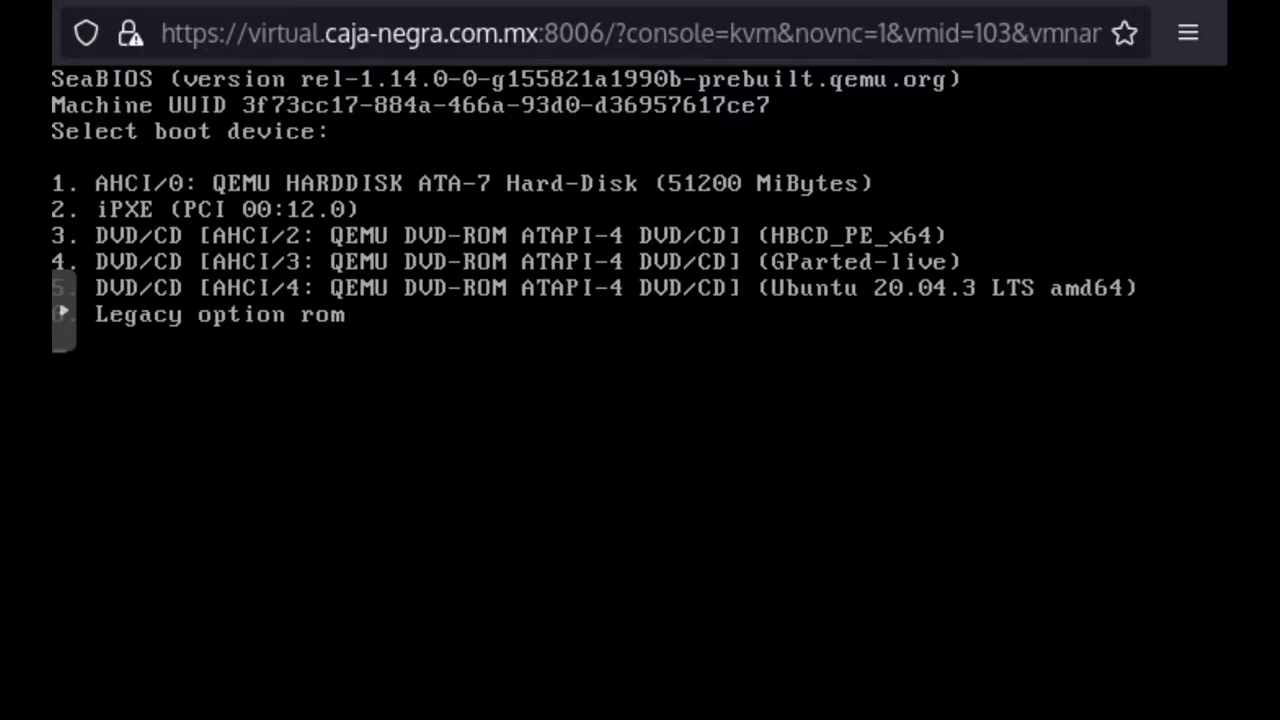
key("5")
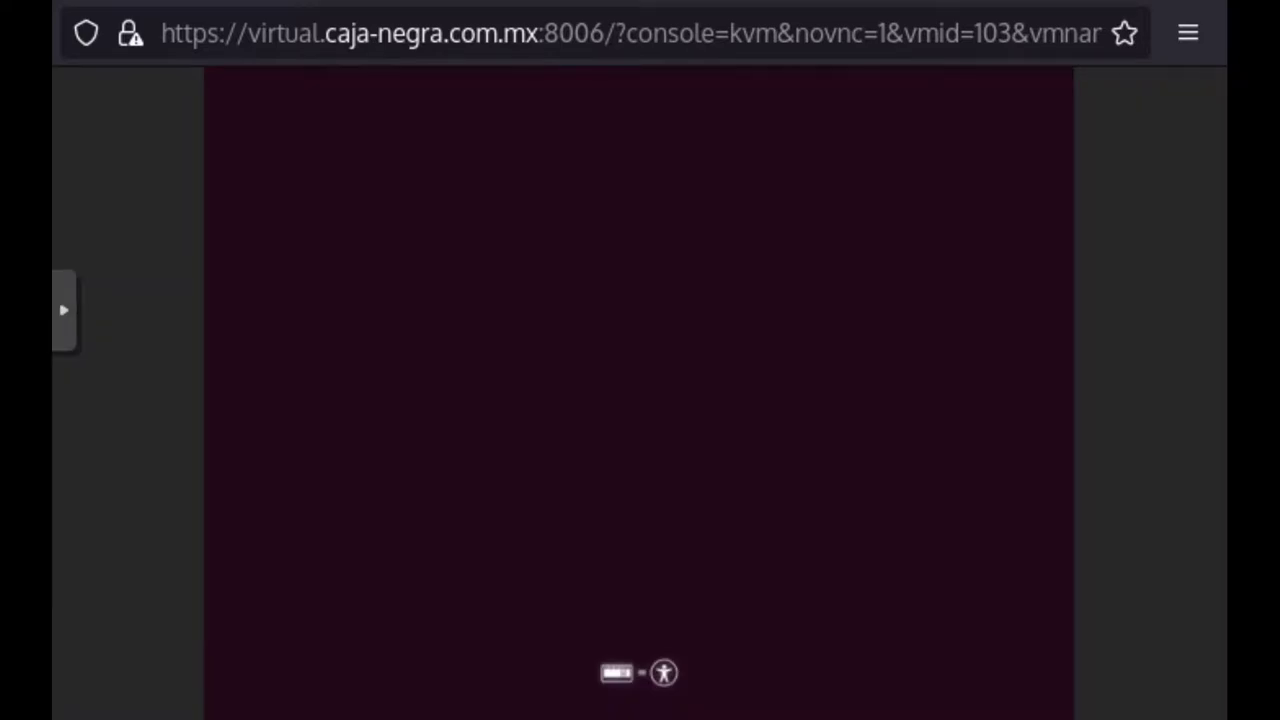
Switch the console to full screen and start the Ubuntu live session with Try Ubuntu.
left_click(63, 310)
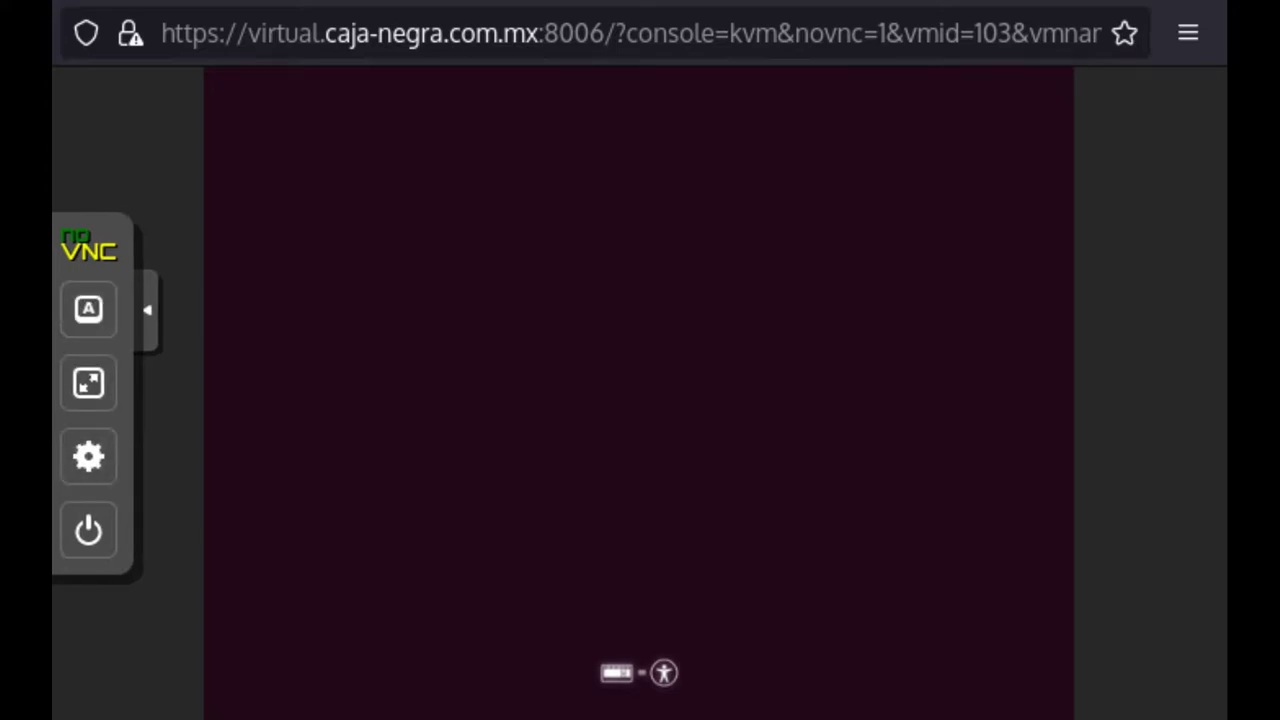
left_click(88, 383)
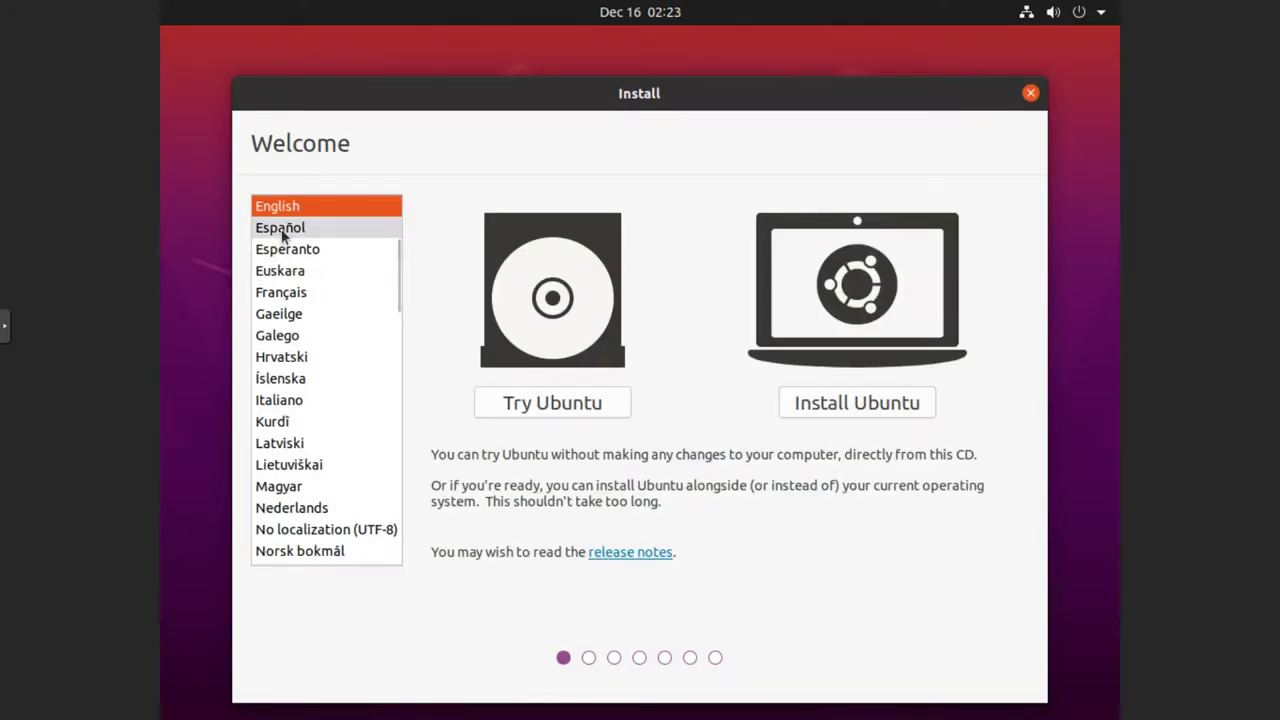
left_click(534, 403)
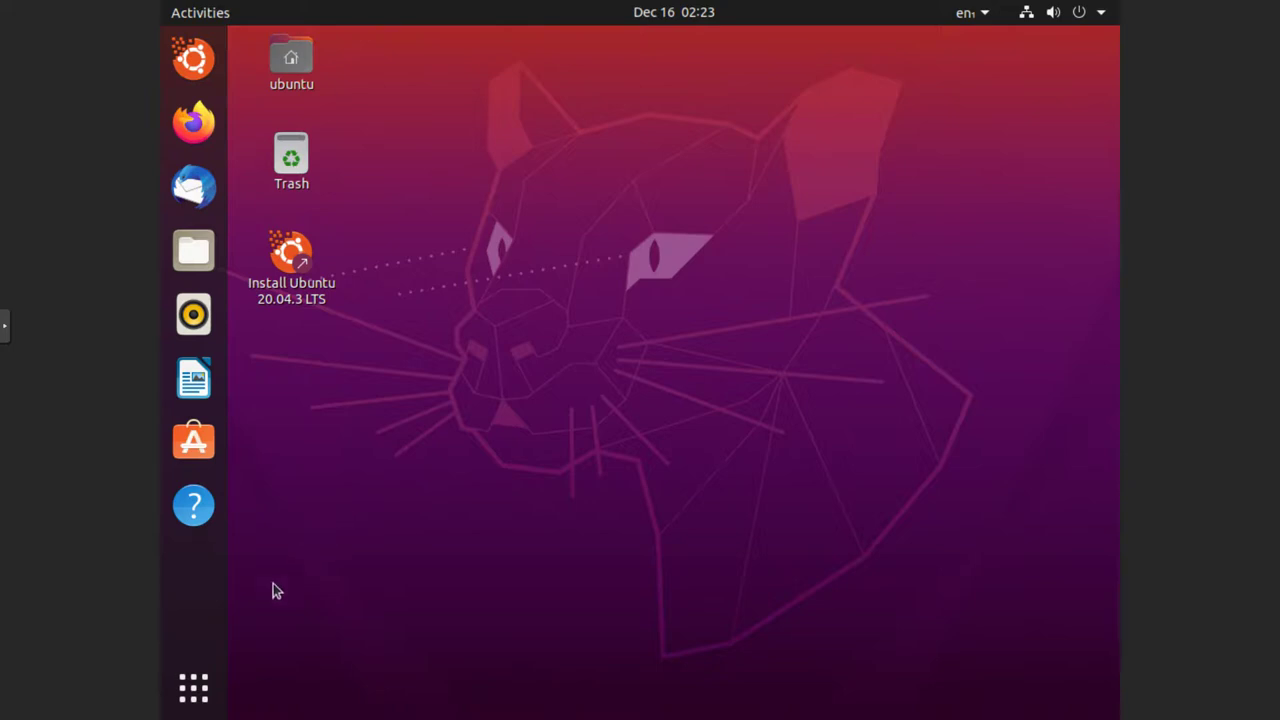
Search the applications for "disk", launch Disks and select the debian partition on the 54 GB hard disk.
left_click(208, 694)
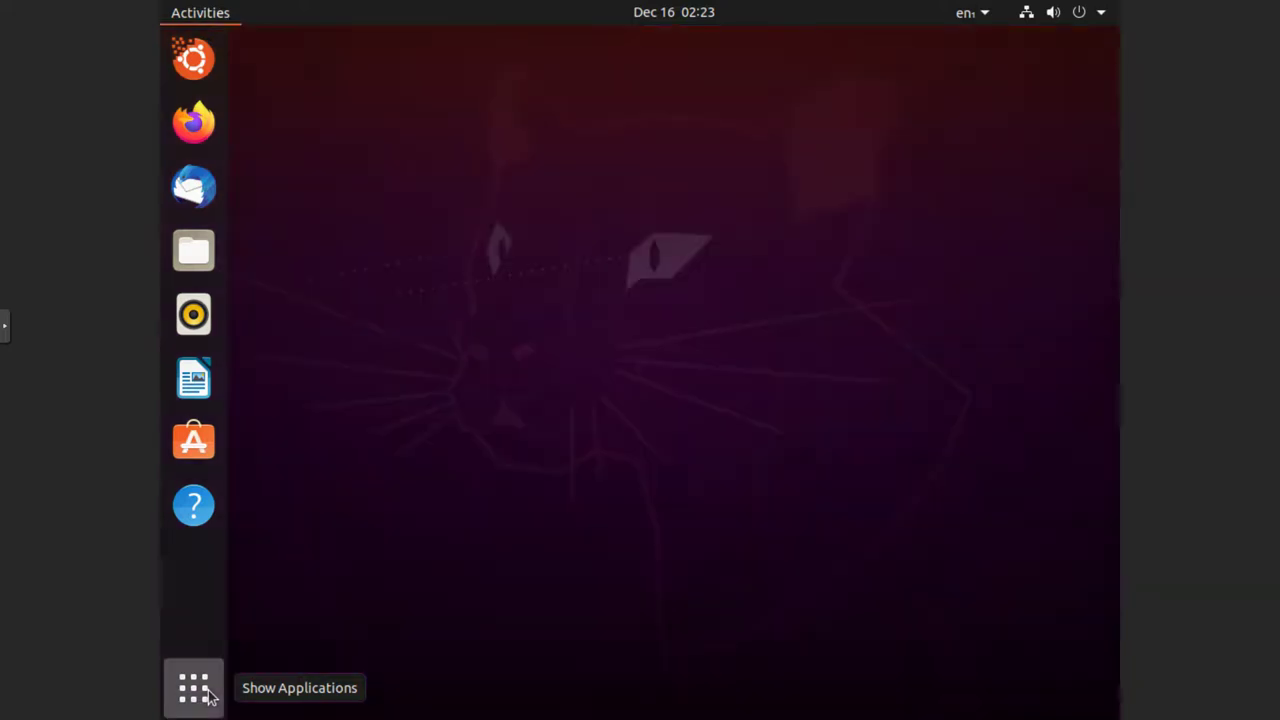
type("disk")
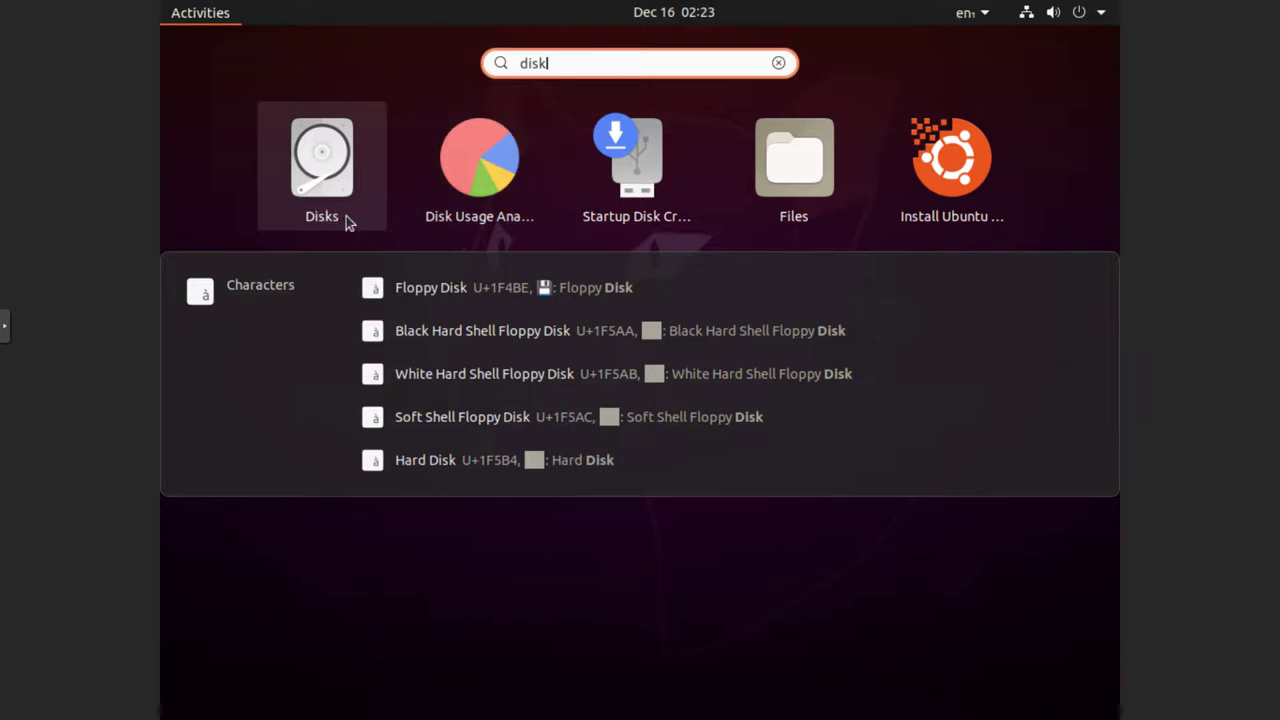
left_click(347, 222)
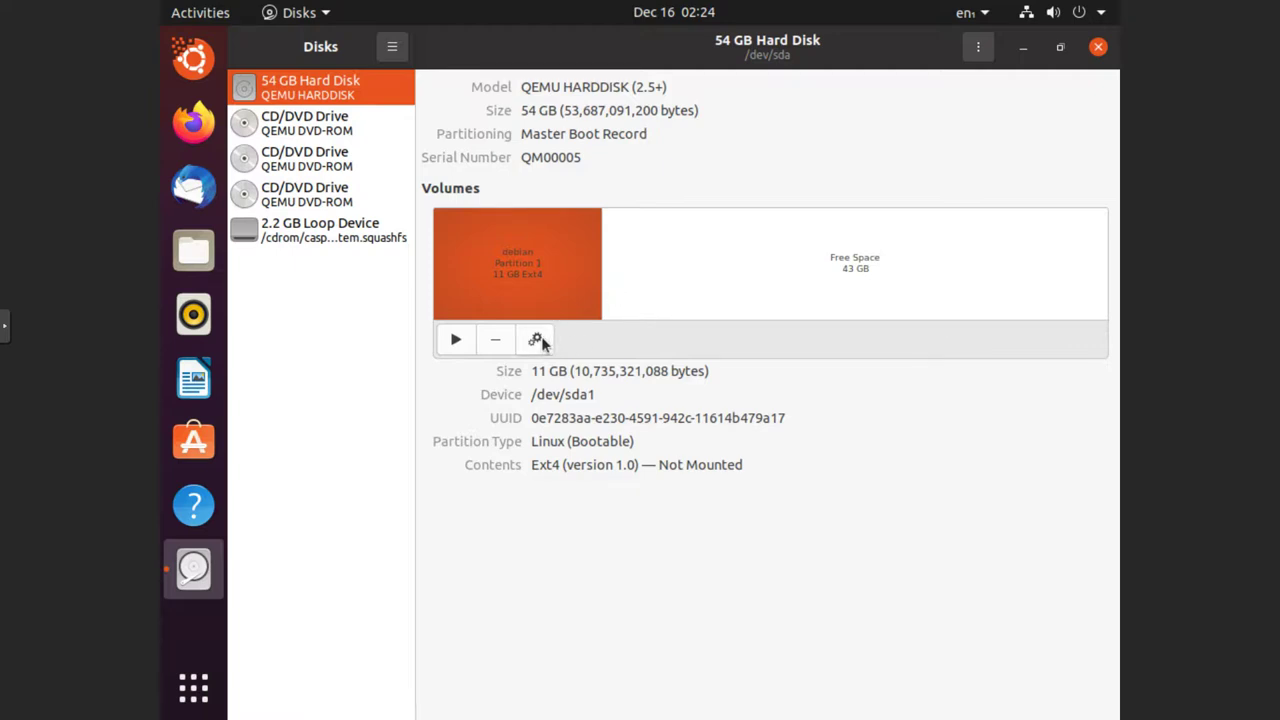
left_click(556, 306)
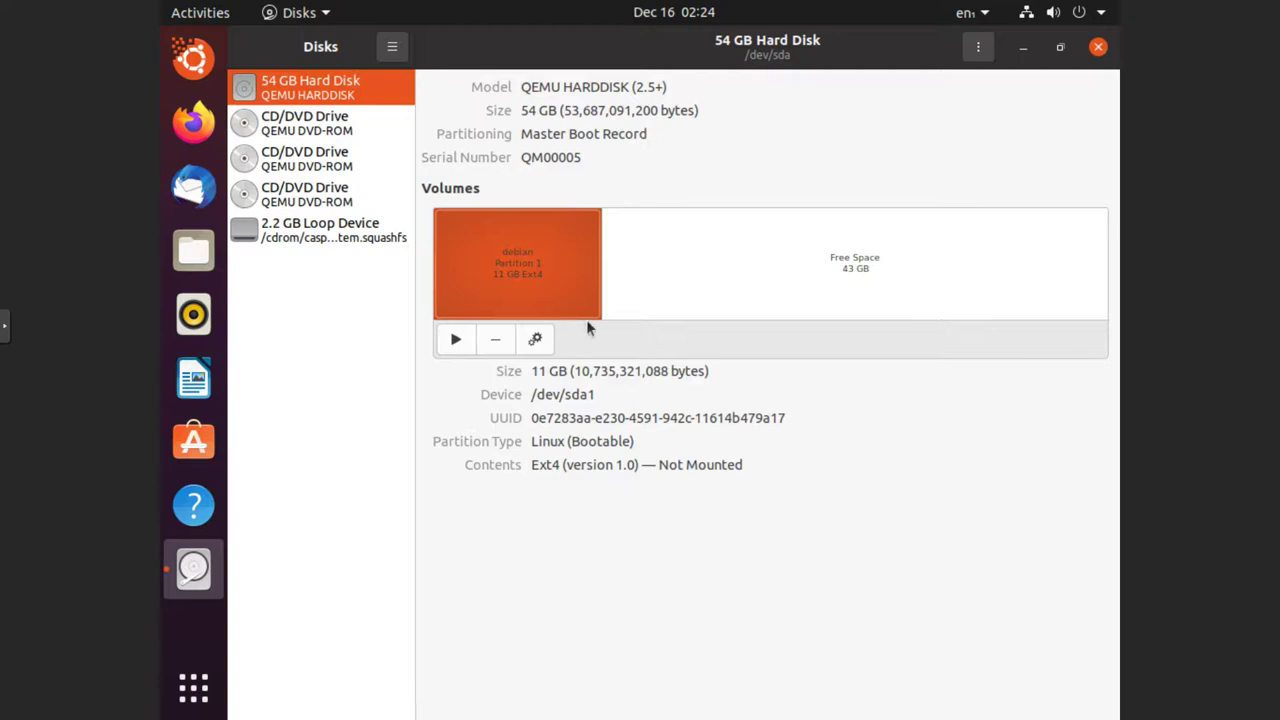
Show the debian partition's additional options, and browse that volume in Files to its home/cajanegra folder.
left_click(536, 343)
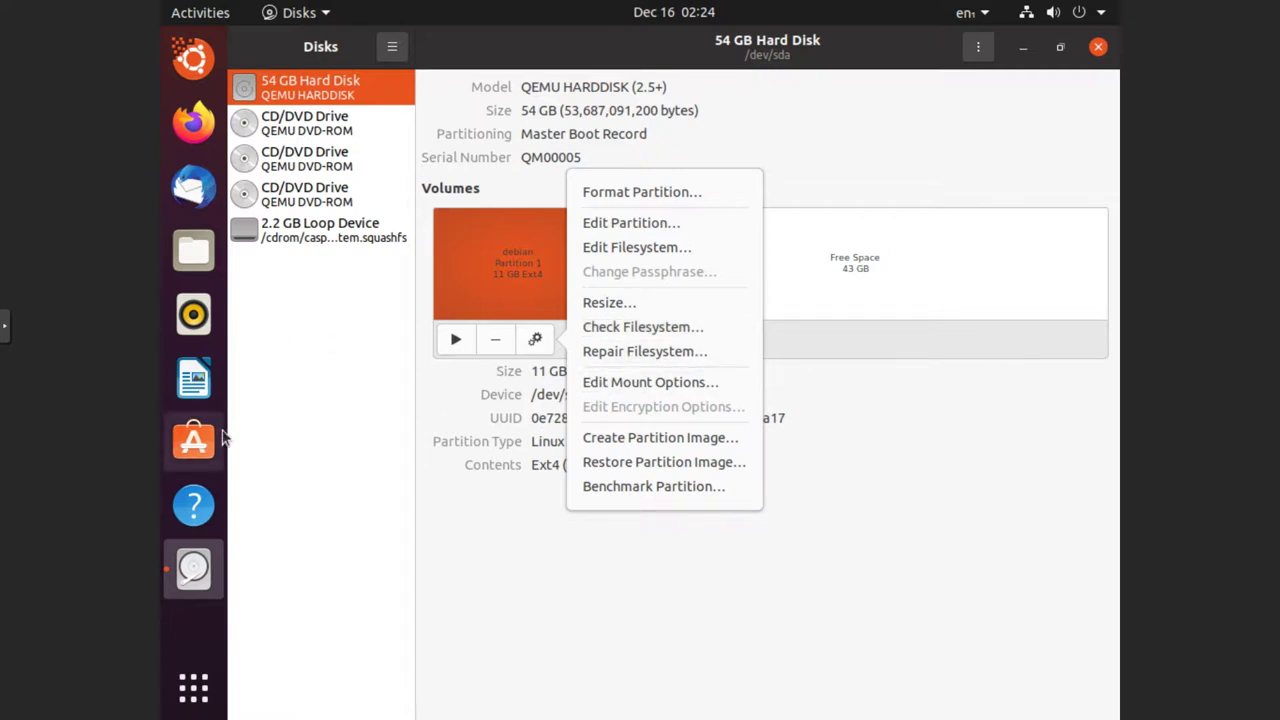
left_click(195, 252)
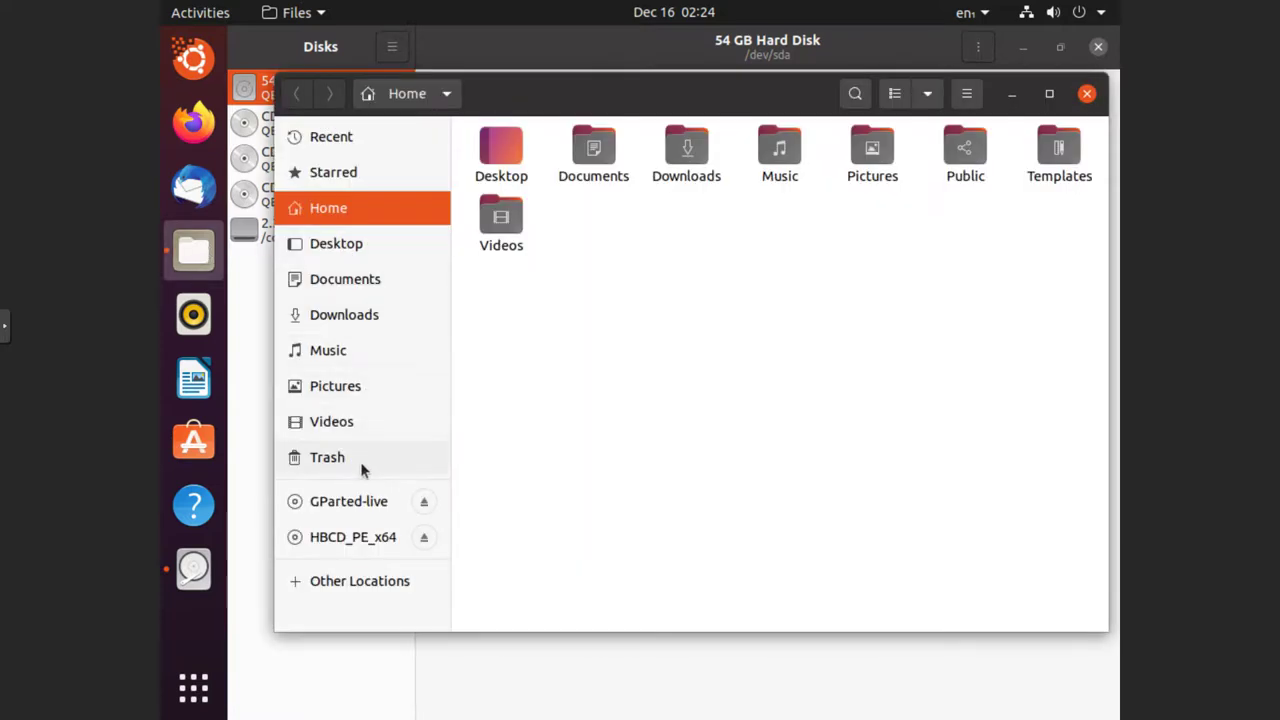
left_click(297, 580)
left_click(533, 214)
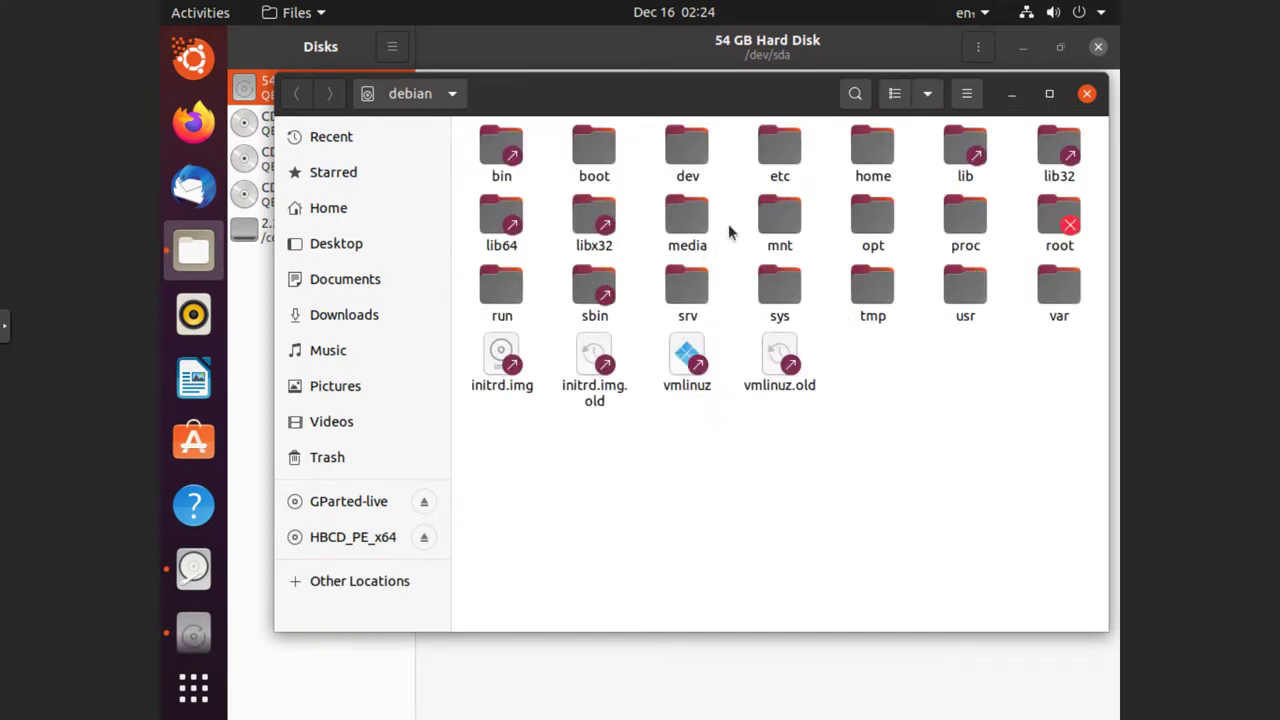
left_click(876, 160)
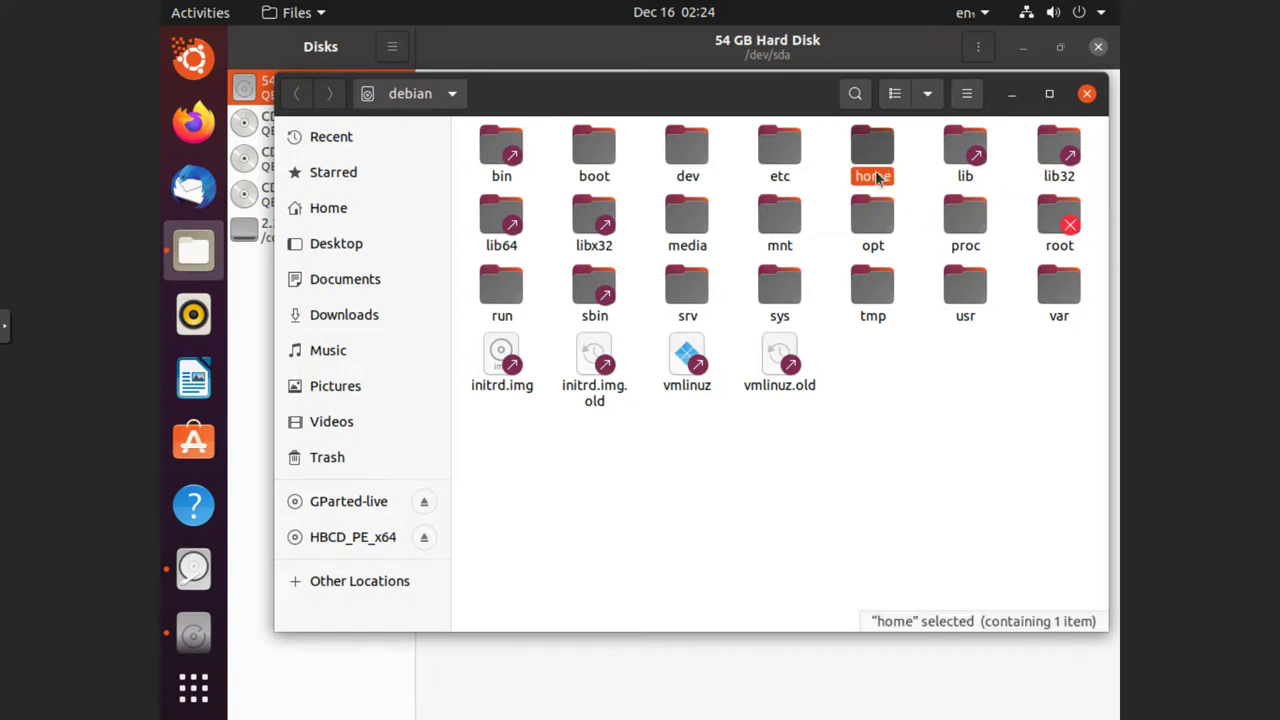
double_click(872, 158)
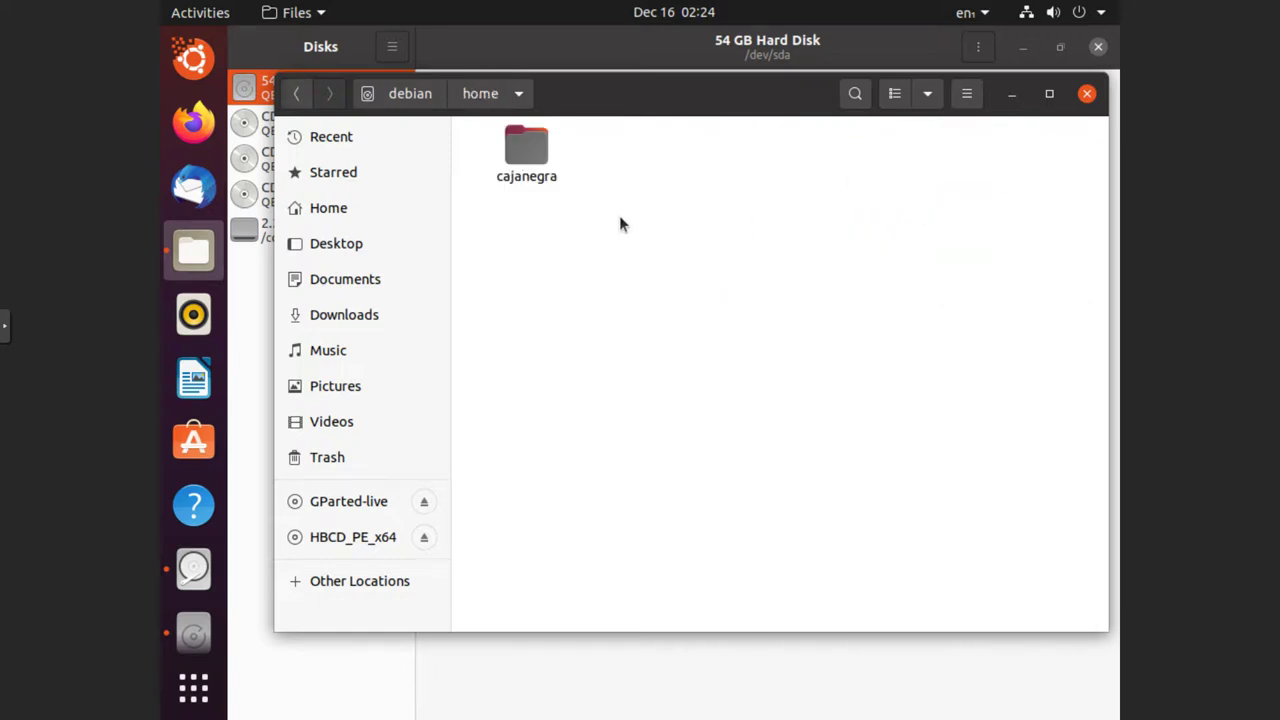
double_click(535, 158)
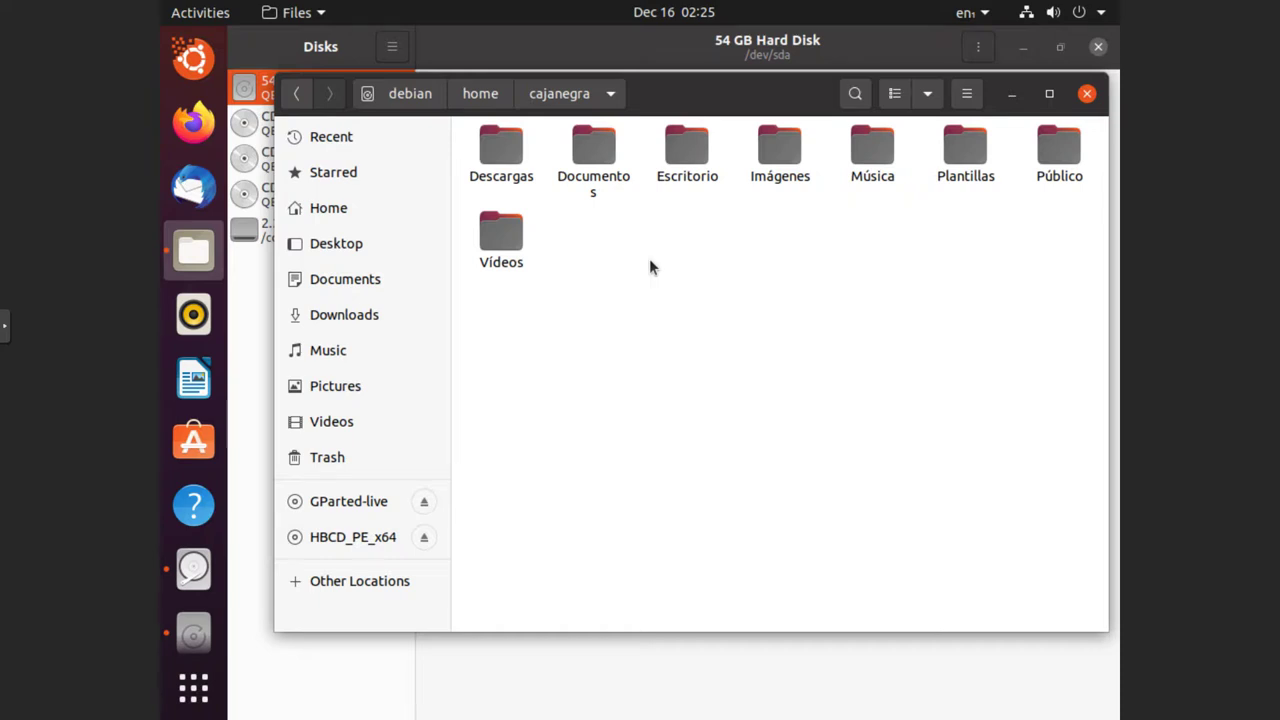
Close the Files and Disks windows to return to the Ubuntu desktop.
left_click(1087, 95)
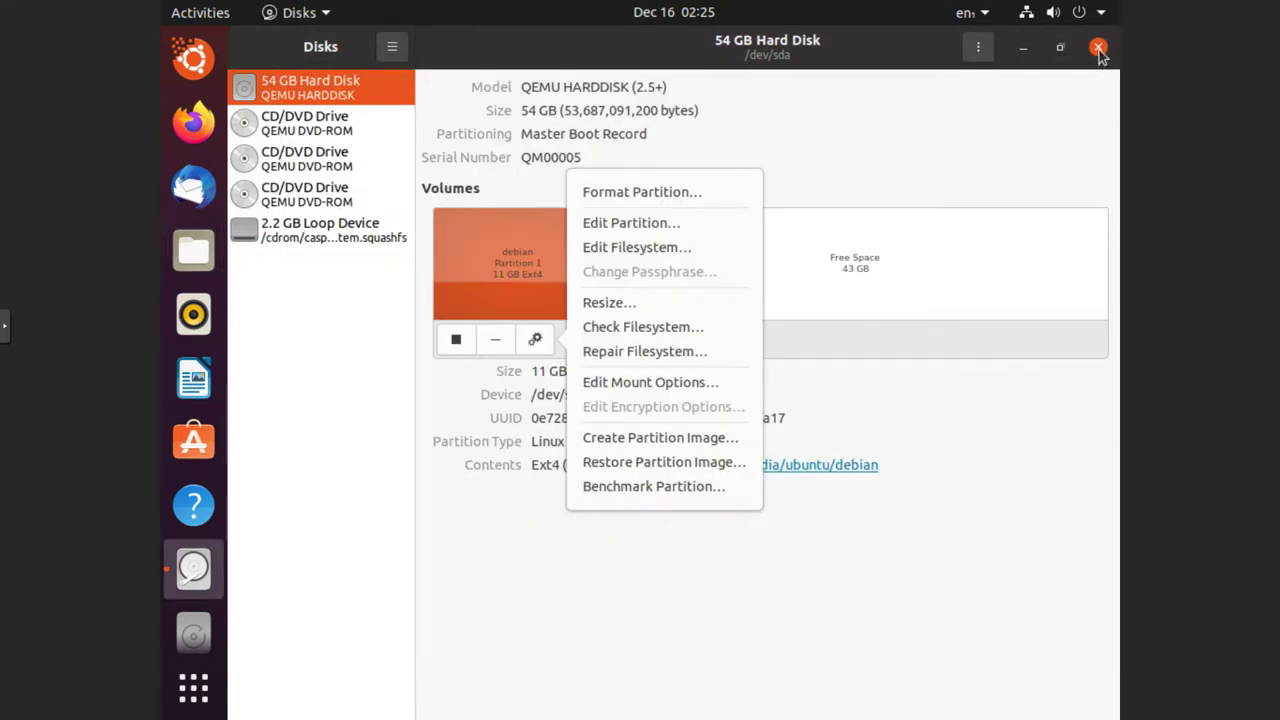
left_click_drag(1098, 48, 893, 140)
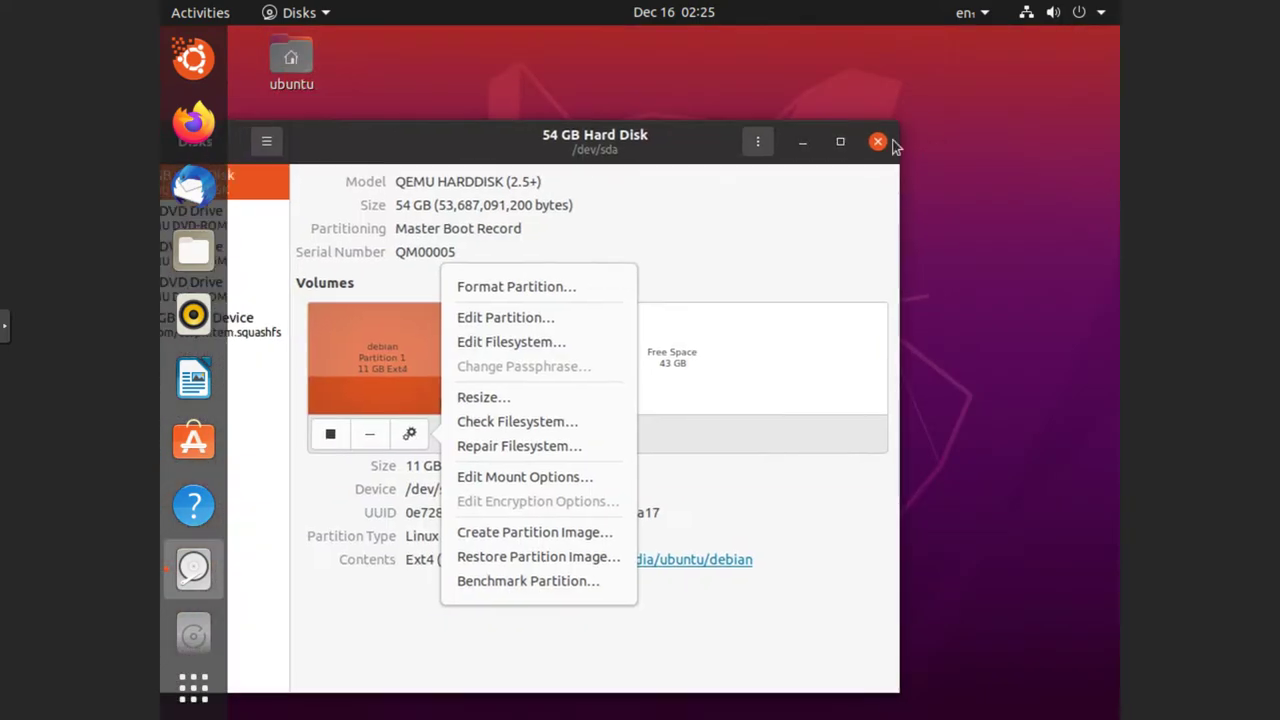
left_click(884, 141)
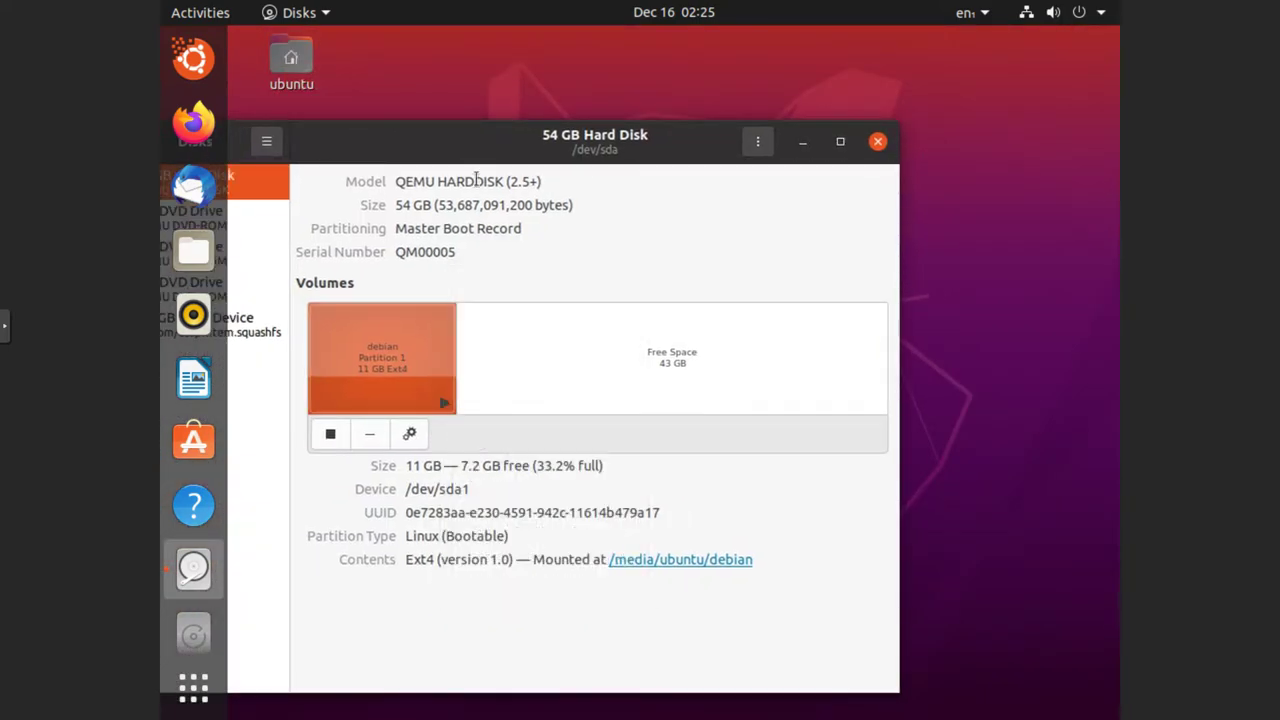
left_click(878, 141)
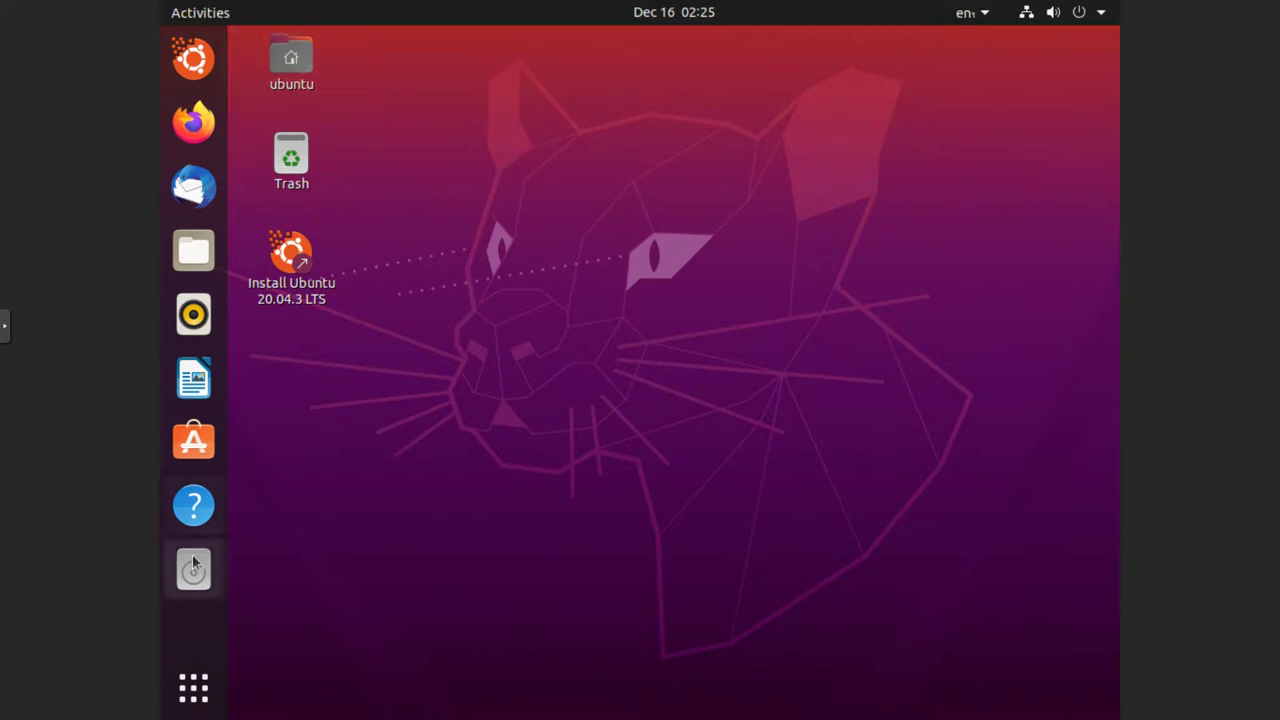
Power off the Ubuntu live session completely and acknowledge the request to remove the installation medium.
left_click(194, 686)
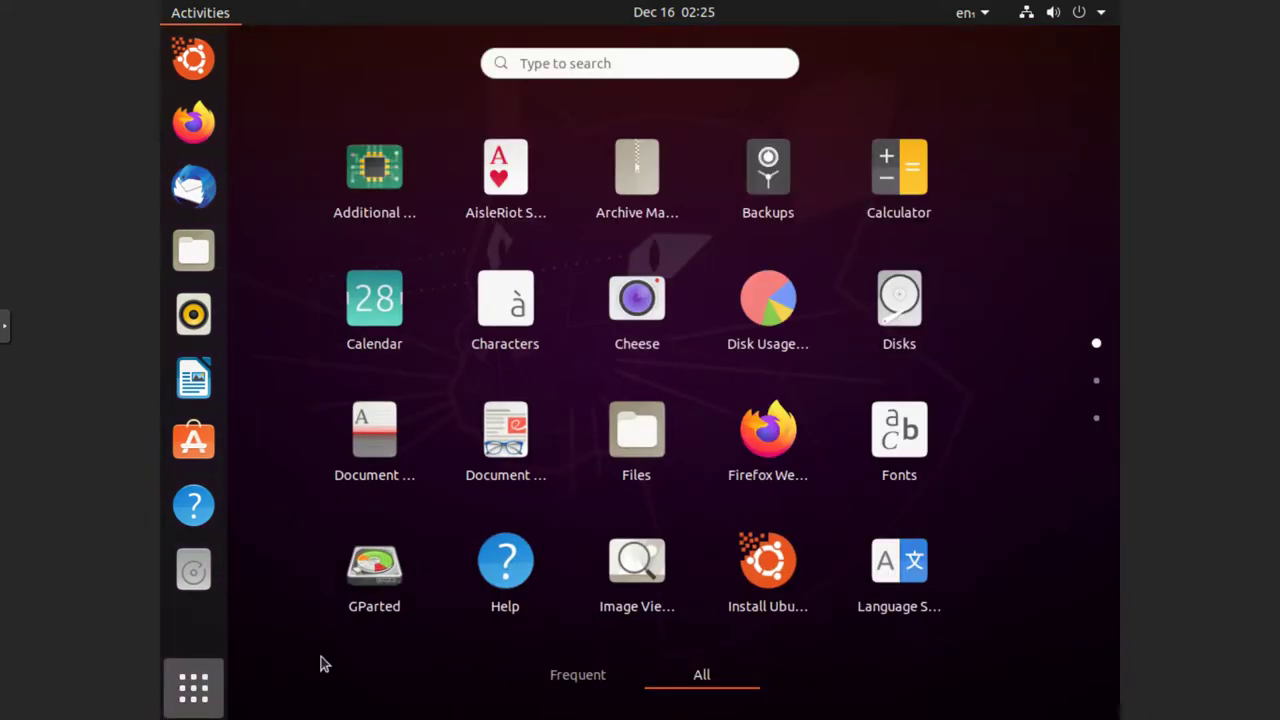
left_click(1100, 14)
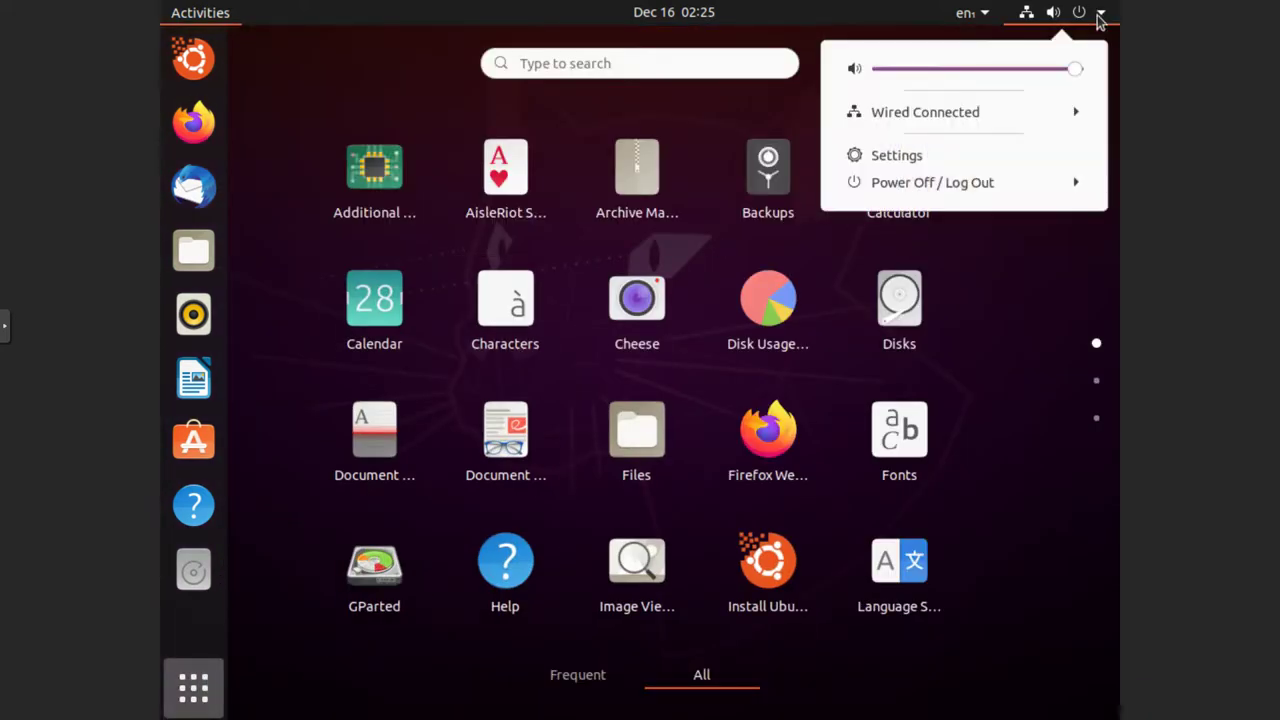
left_click(1055, 188)
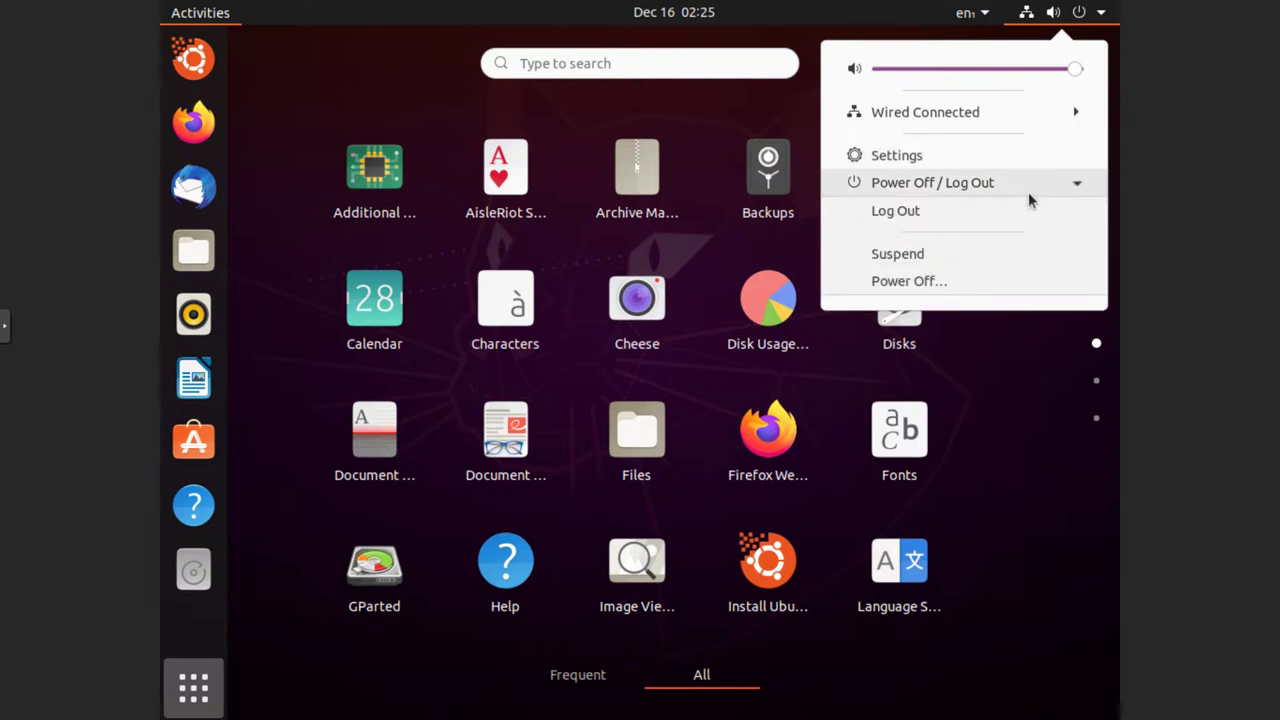
left_click(910, 281)
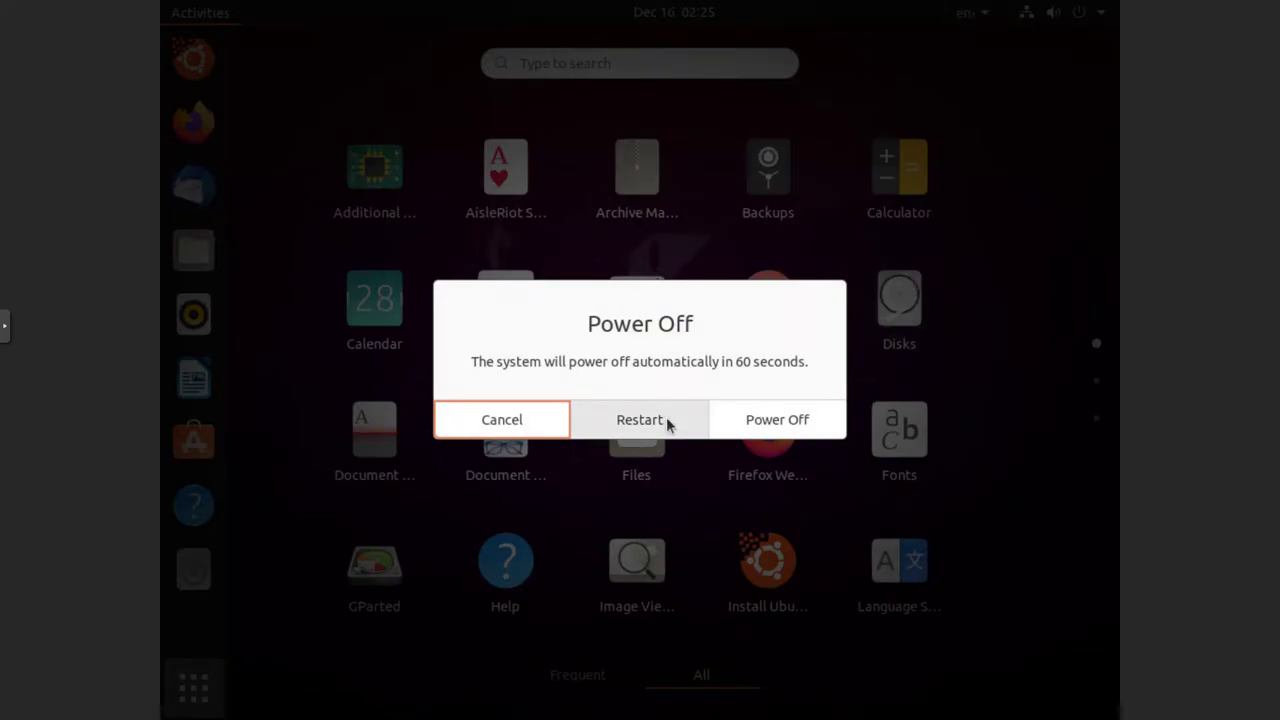
left_click(757, 421)
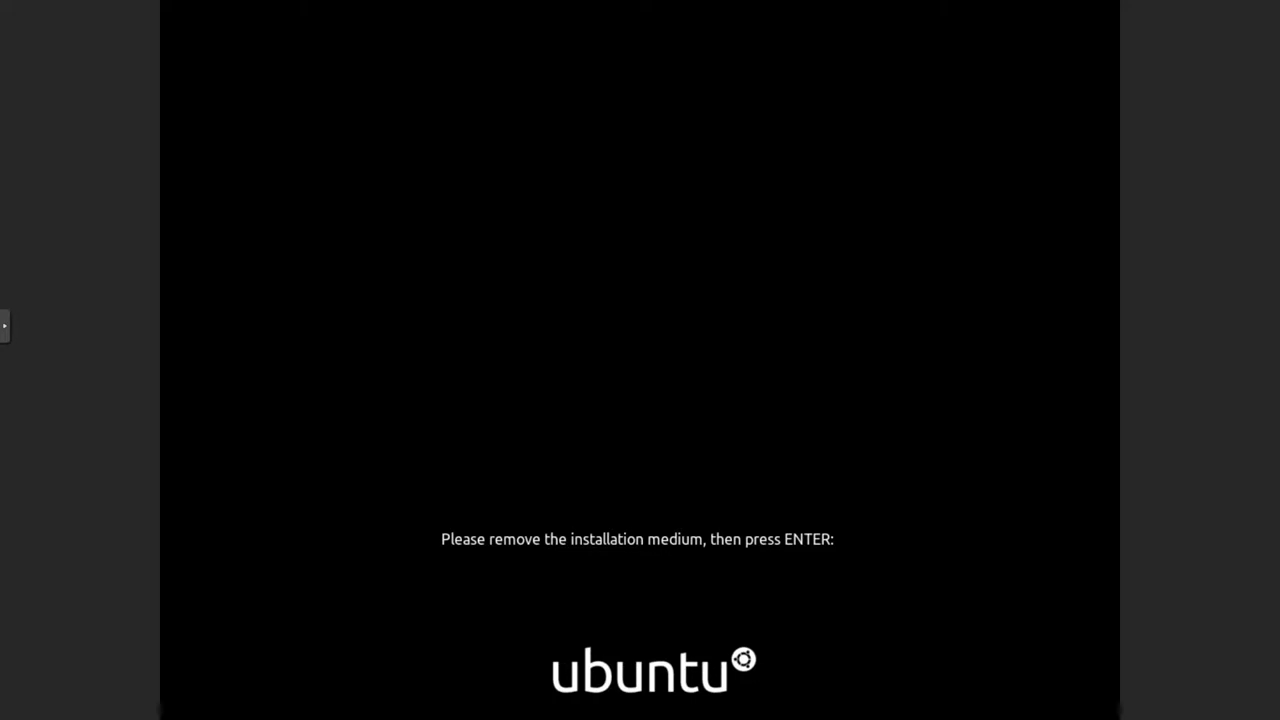
key("Return")
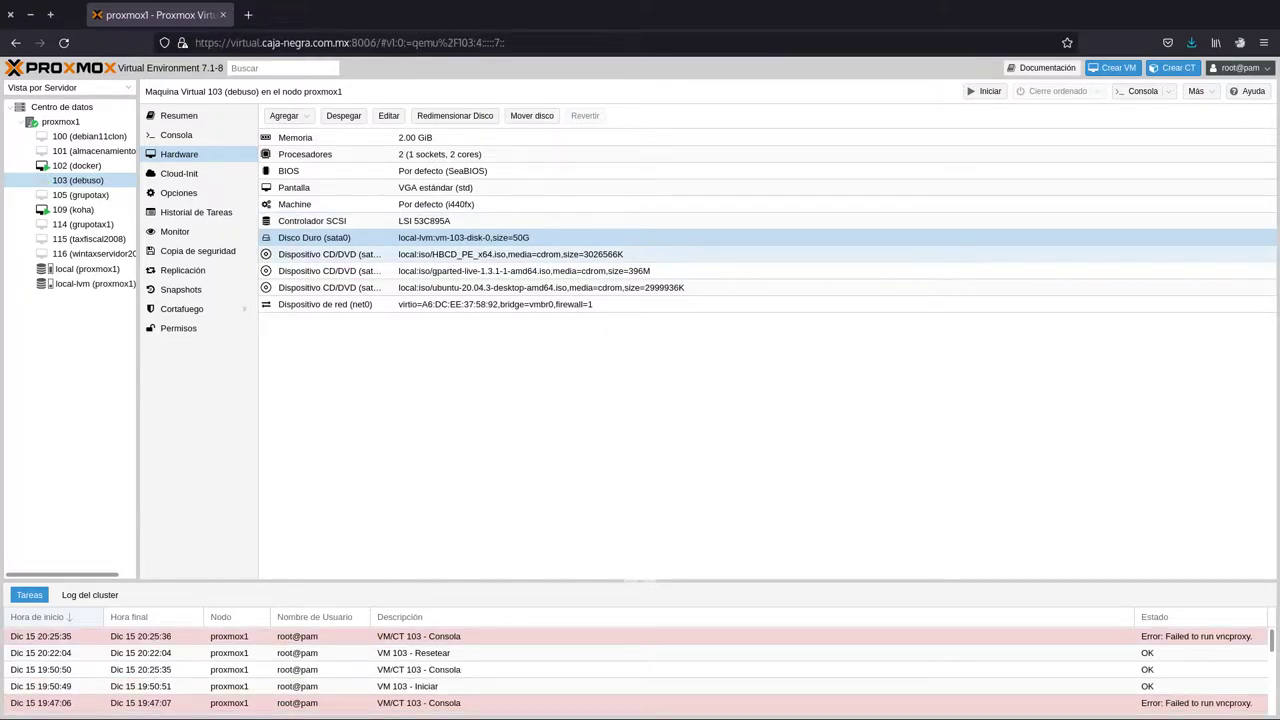
In Proxmox, replace the Ubuntu ISO in VM 103's CD/DVD drive with debian-10.10.0-amd64-xfce-CD-1.iso from local storage.
left_click(330, 254)
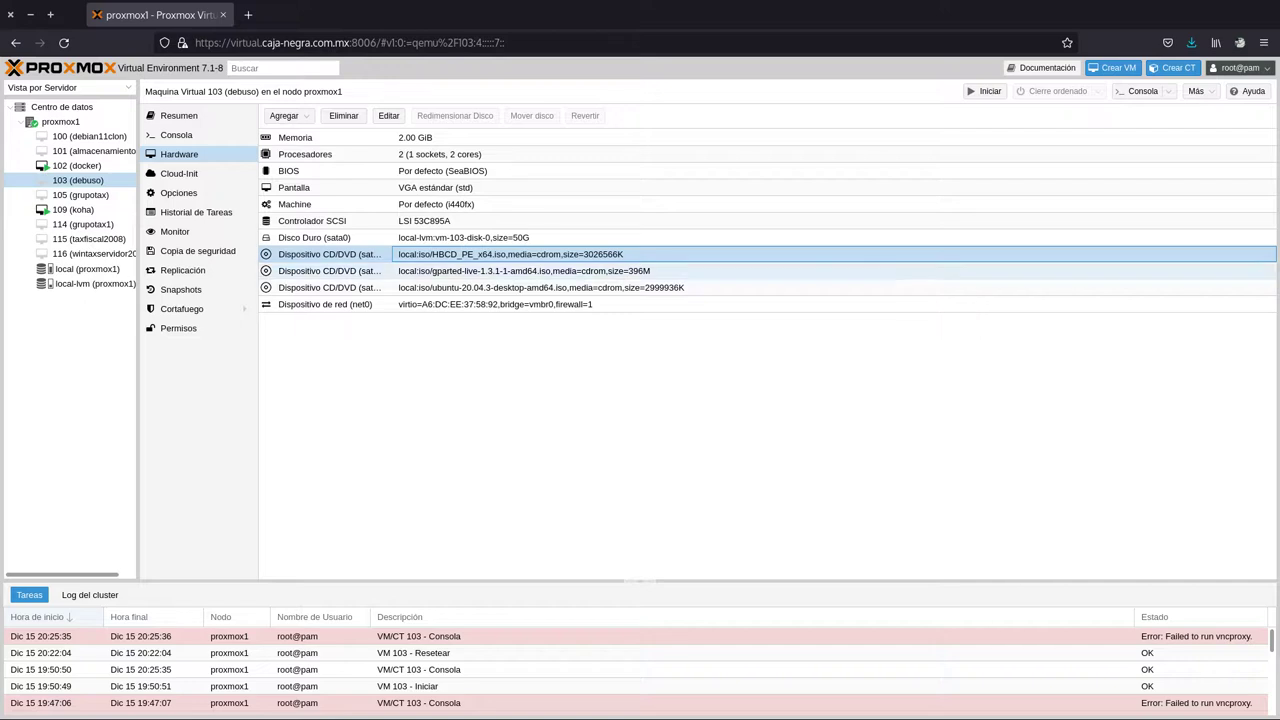
double_click(330, 287)
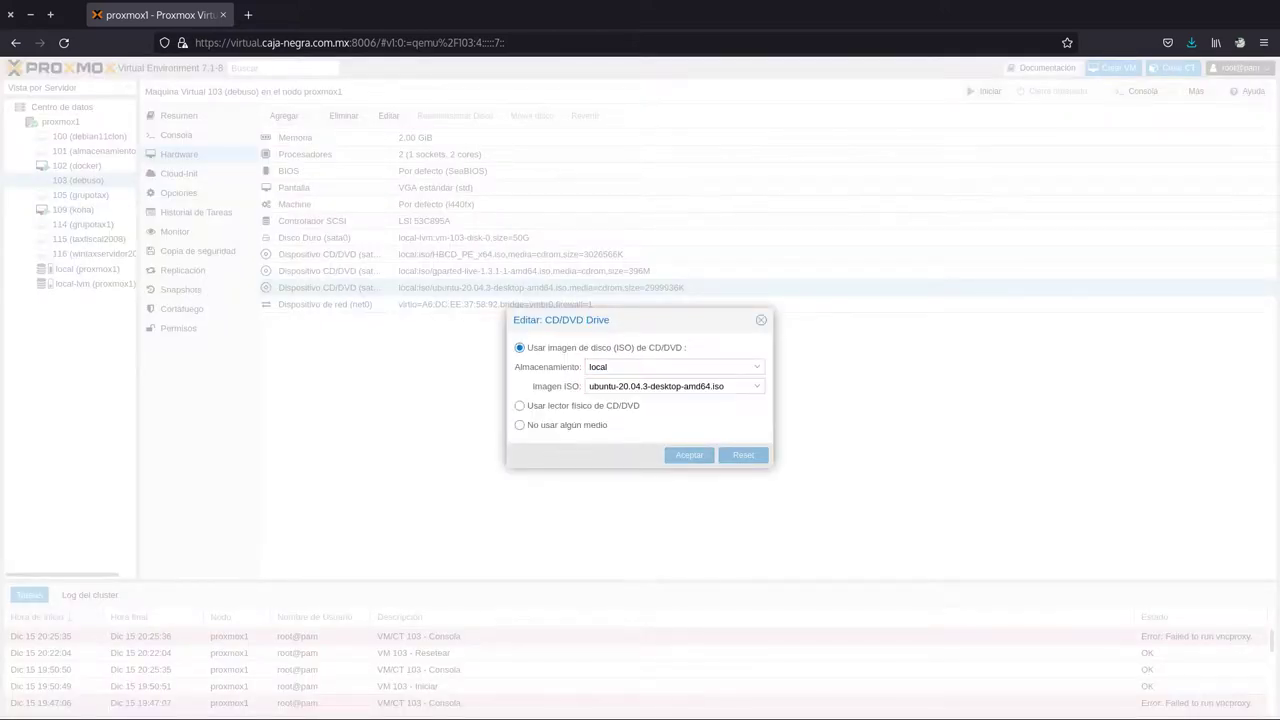
left_click(757, 386)
scroll(780, 560, "down", 2)
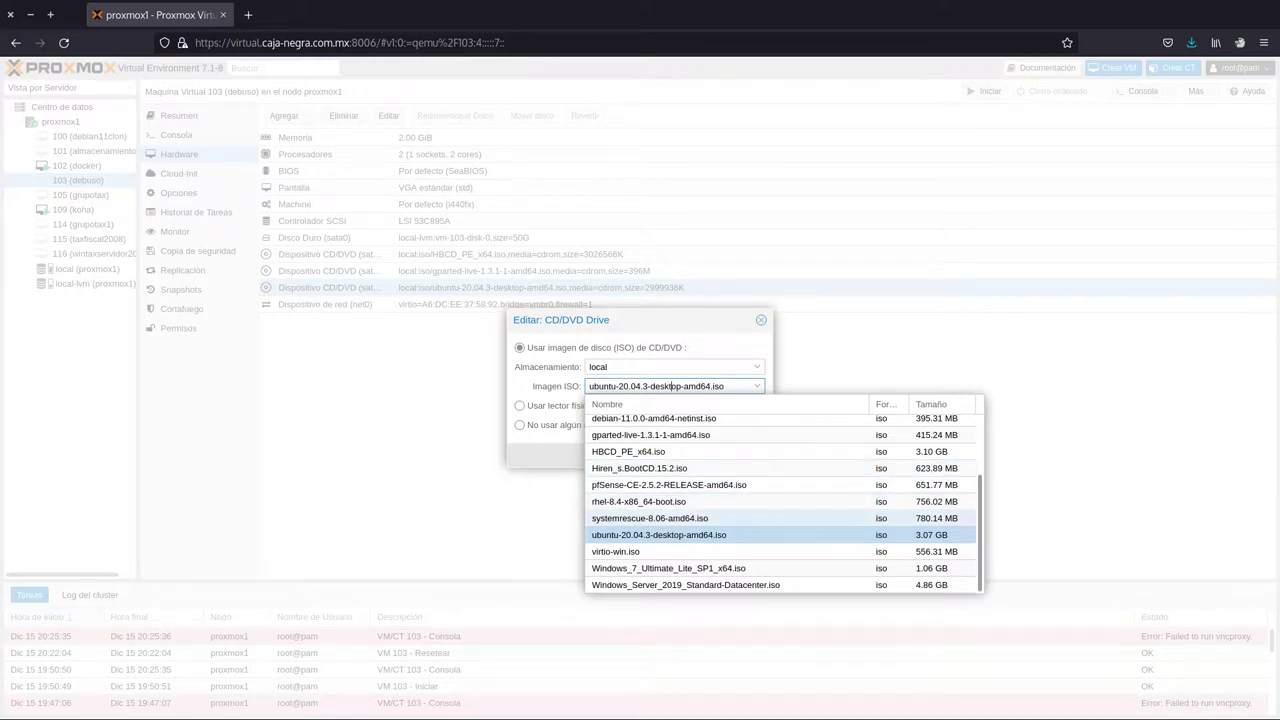
scroll(720, 480, "up", 2)
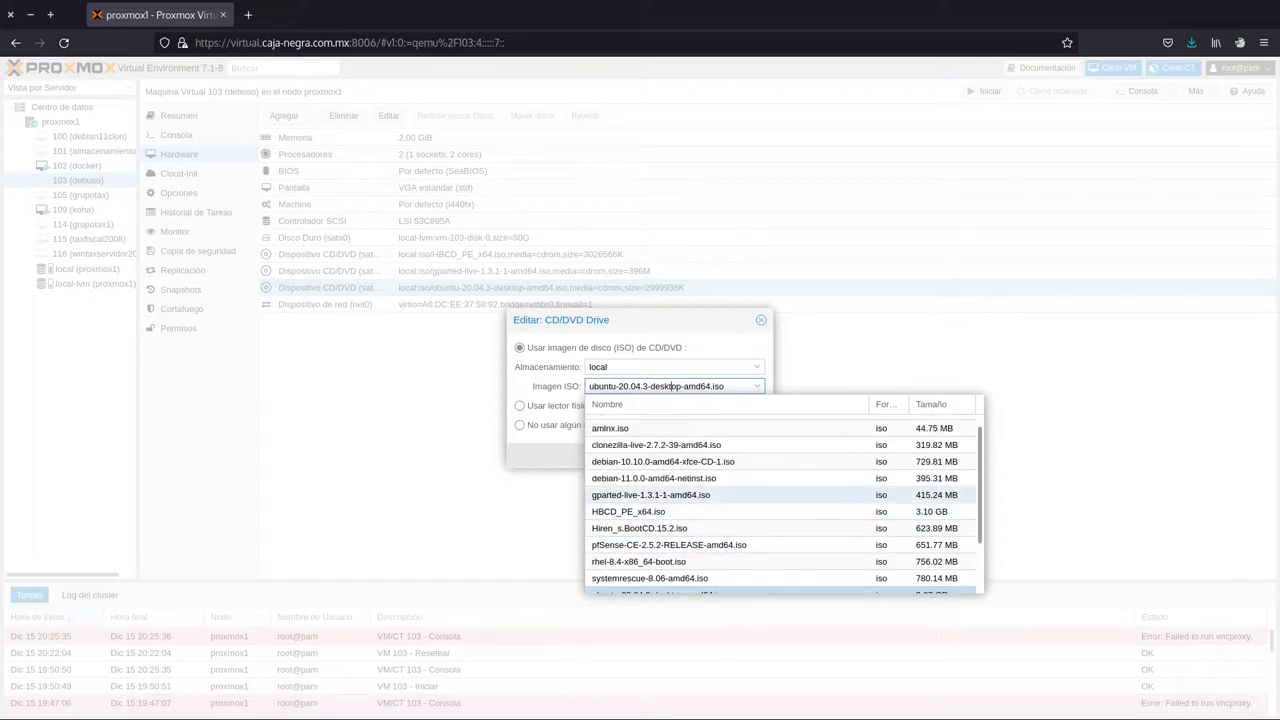
left_click(663, 461)
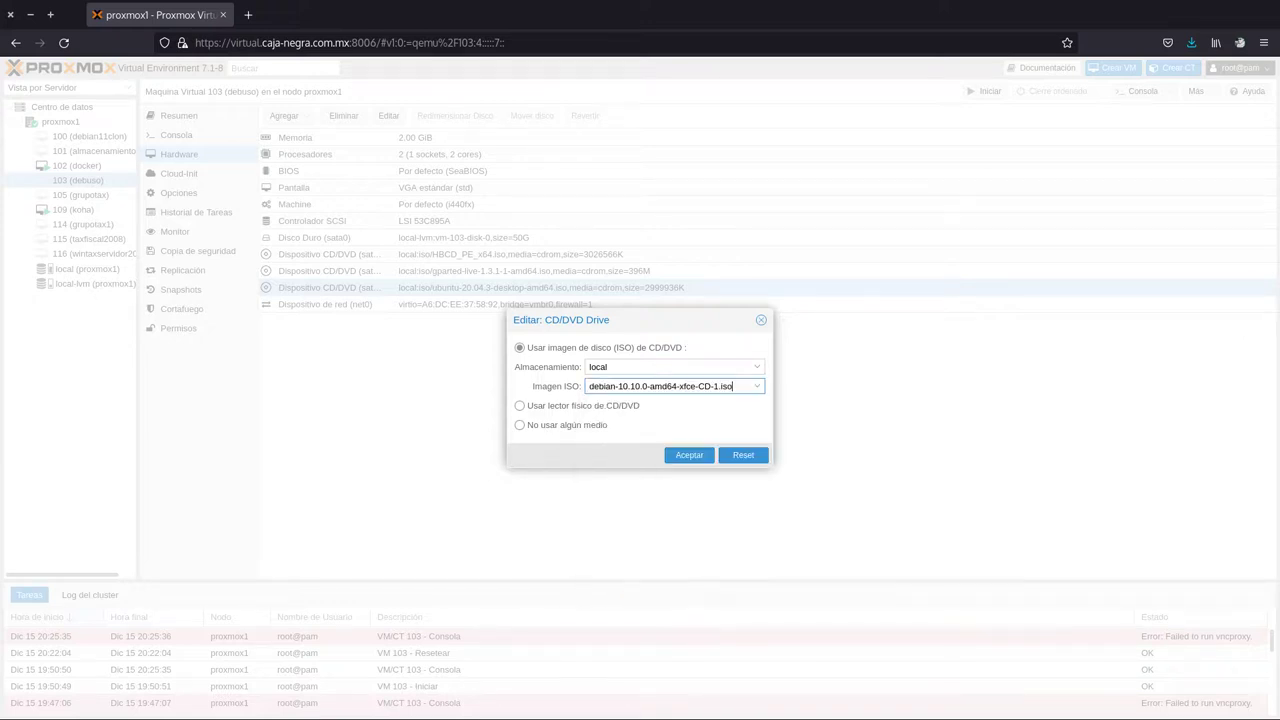
key("Return")
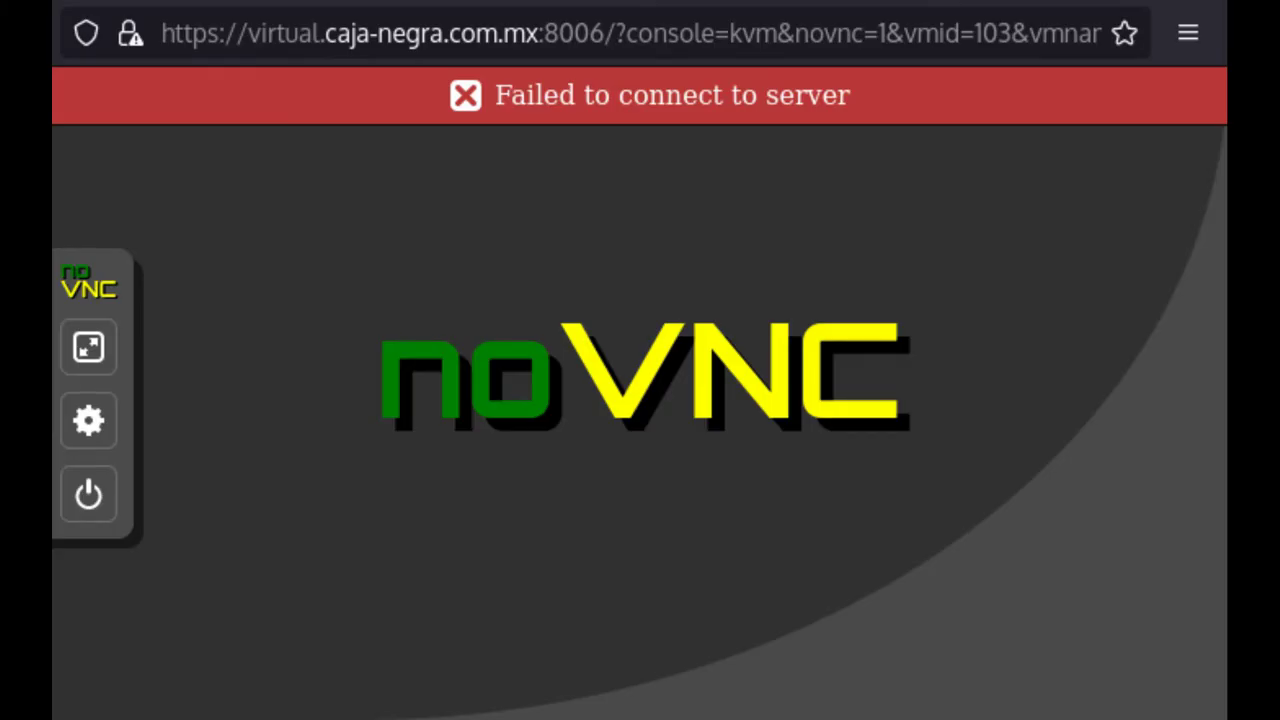
Start virtual machine 103 from the noVNC console and confirm the start.
left_click(88, 494)
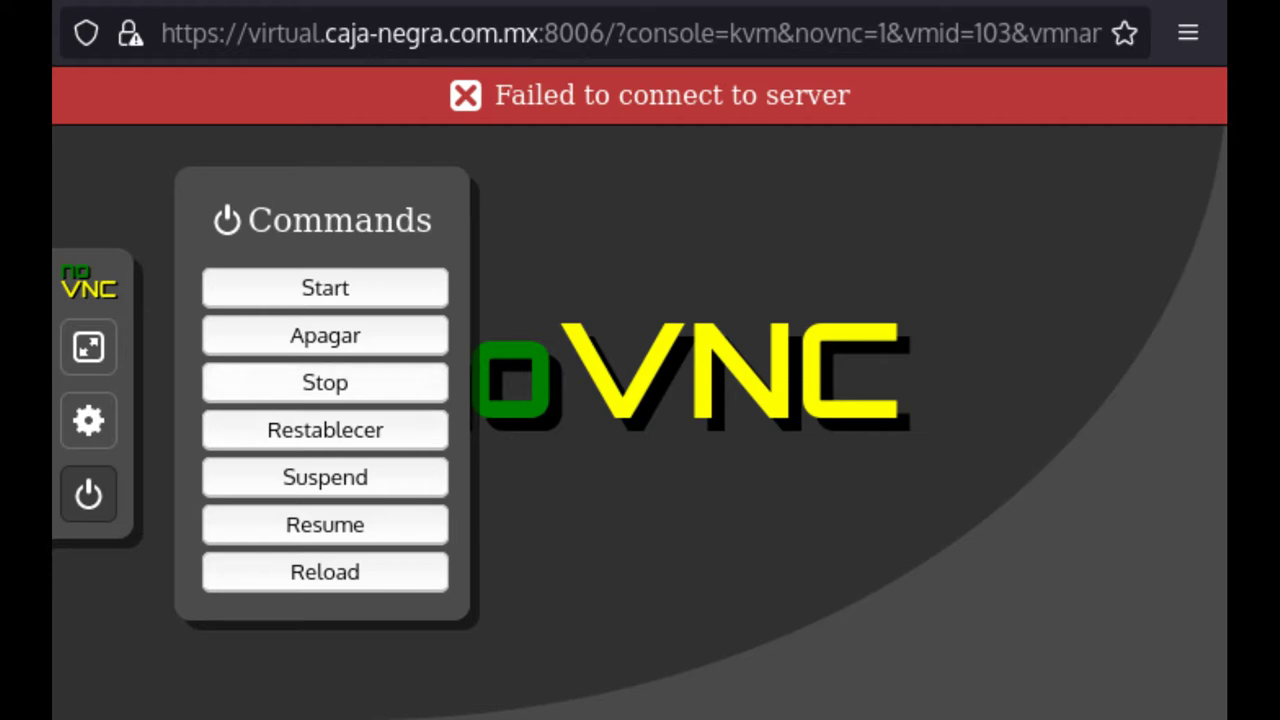
left_click(325, 287)
left_click(949, 451)
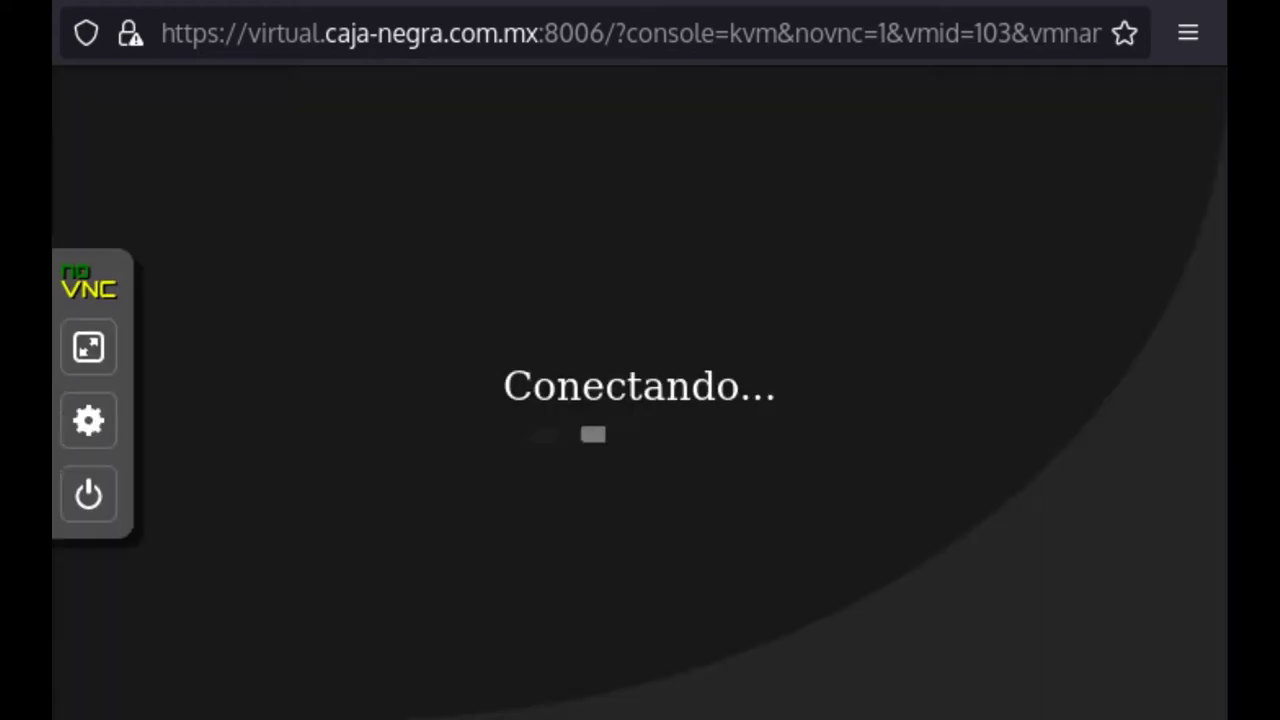